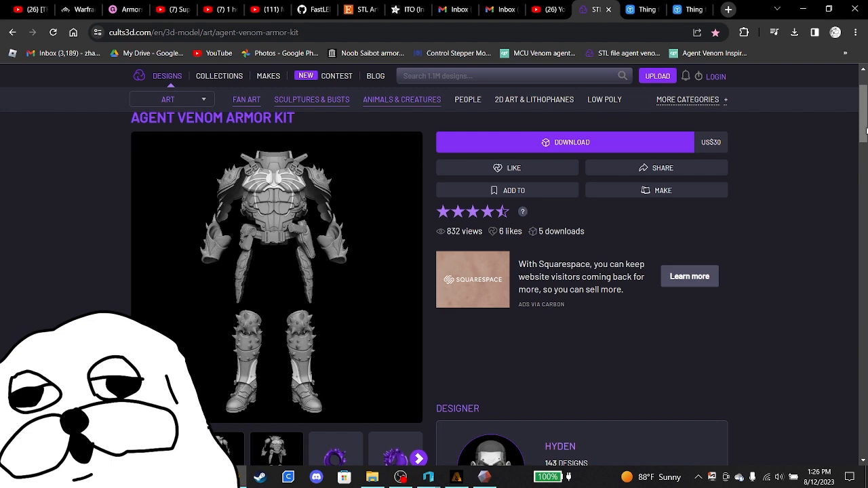
Look over the Agent Venom armor kit page and browse its preview images to the angled full-armor view
scroll(524, 266, "down", 2)
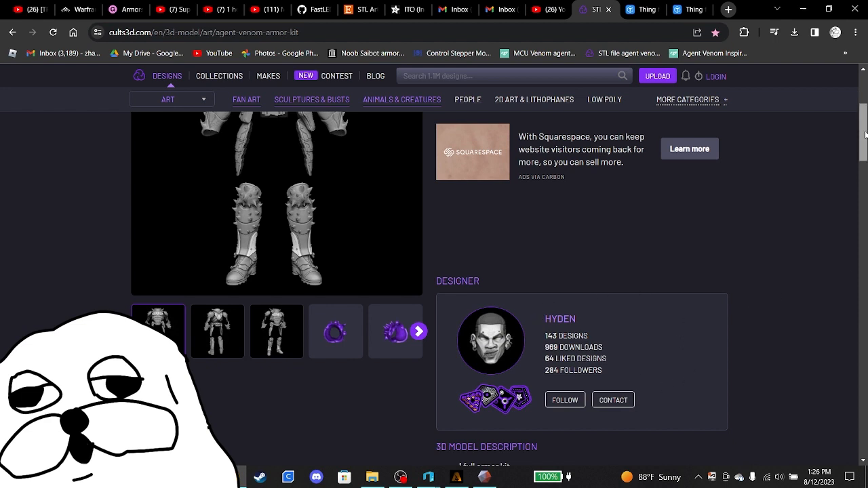
left_click_drag(865, 135, 864, 119)
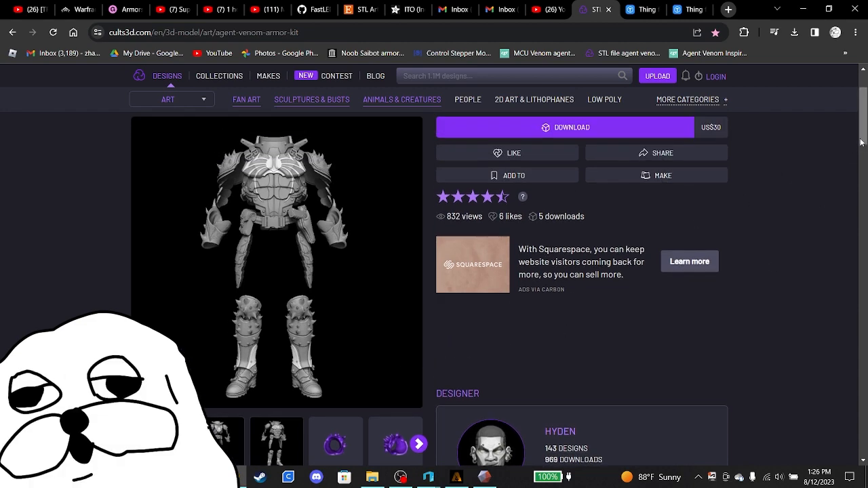
scroll(863, 115, "down", 1)
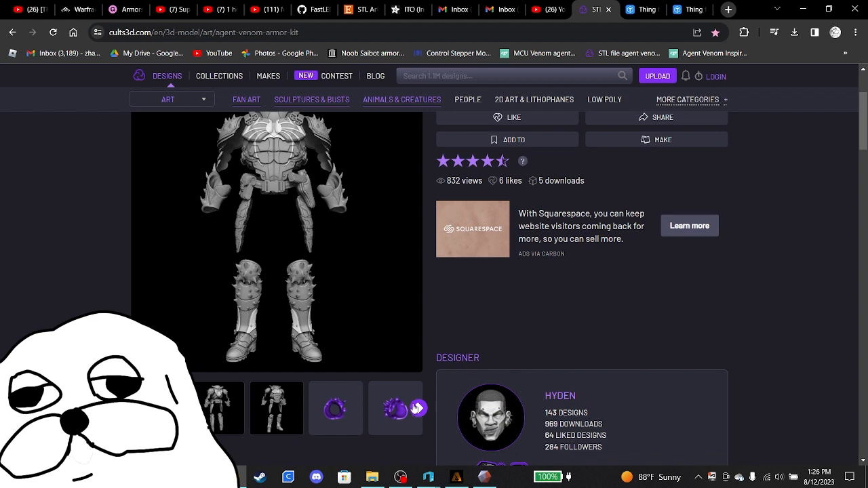
left_click(417, 408)
left_click(417, 407)
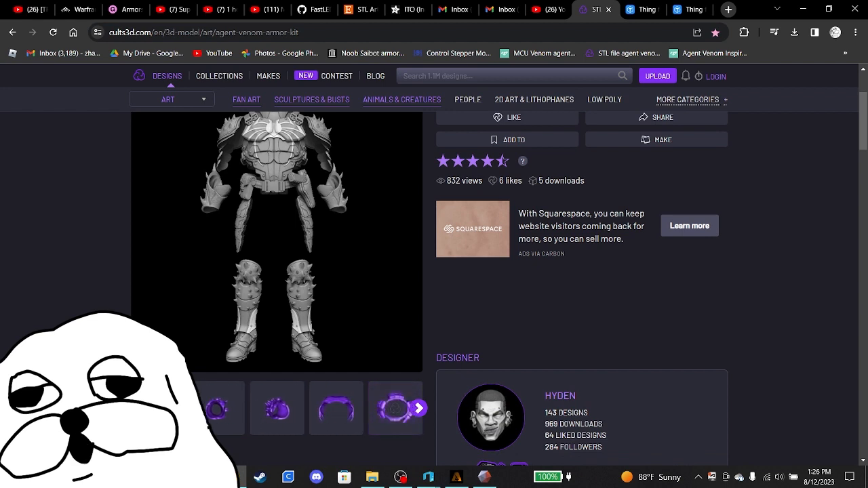
left_click(417, 407)
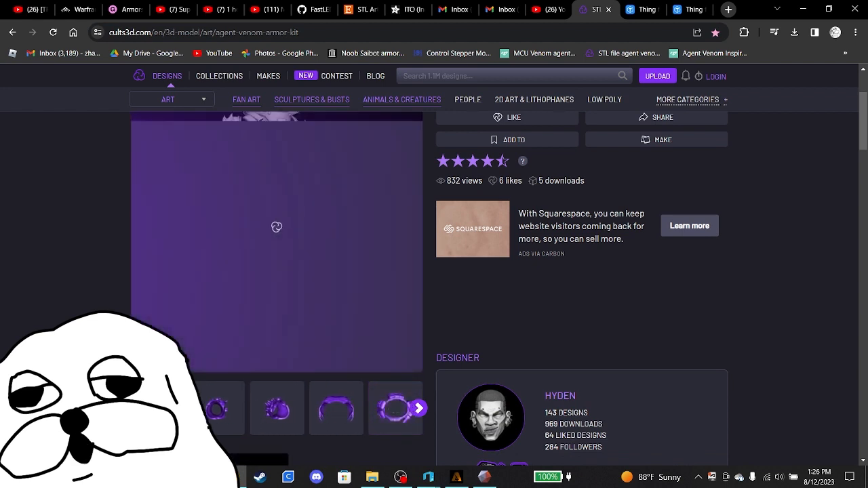
left_click(418, 408)
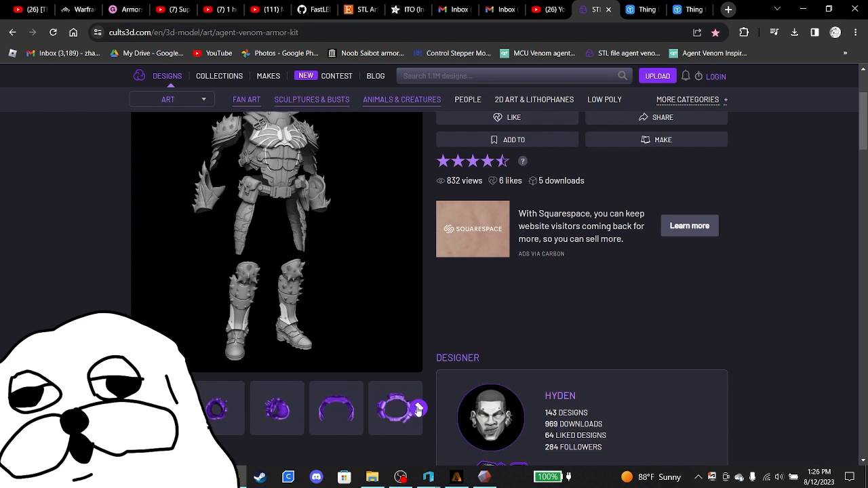
View the belt preview of the armor kit and browse the remaining part images in the gallery
left_click(318, 417)
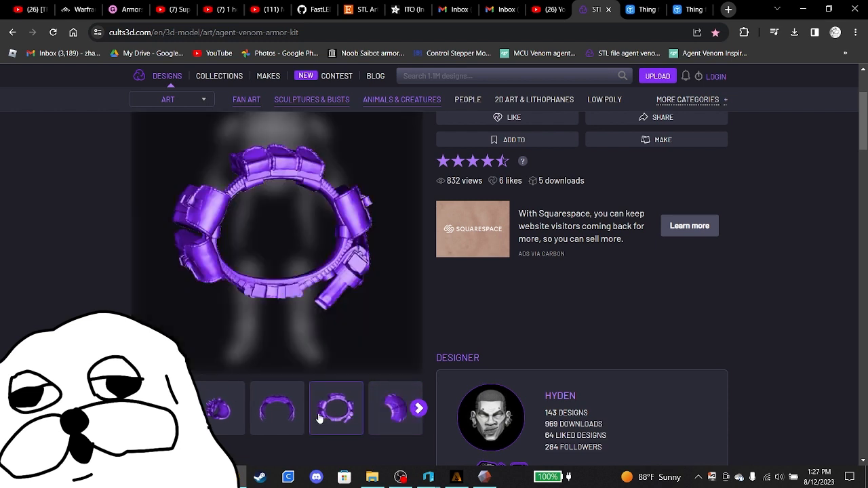
left_click(418, 409)
left_click(417, 409)
left_click(418, 410)
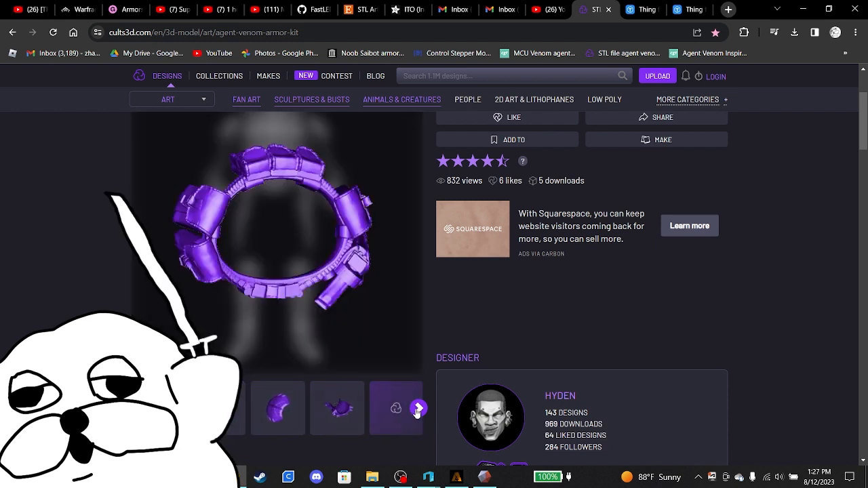
left_click(418, 410)
left_click(418, 410)
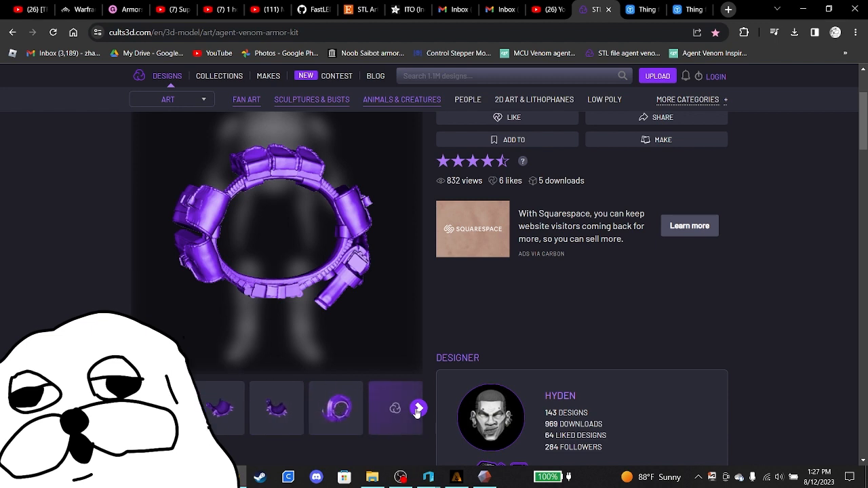
Go back through the gallery to examine the angled full-armor image of the kit, including its belt
left_click(135, 408)
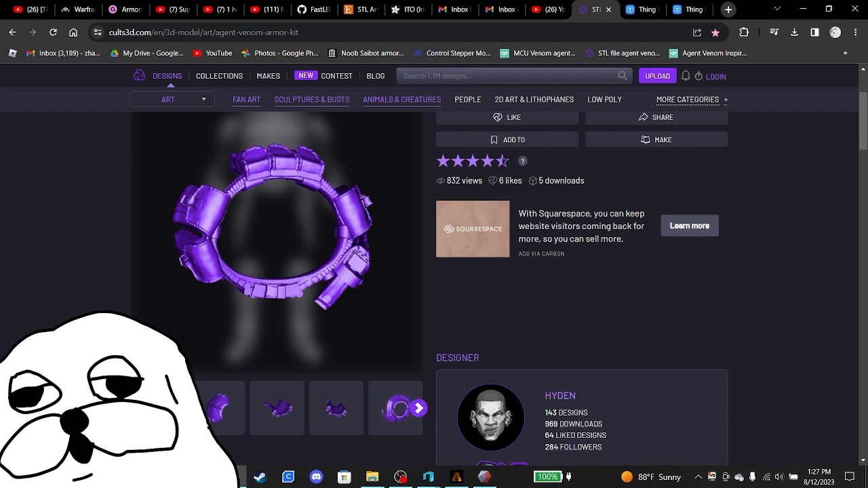
left_click(135, 408)
left_click(135, 408)
left_click(135, 408)
left_click(135, 409)
left_click(135, 408)
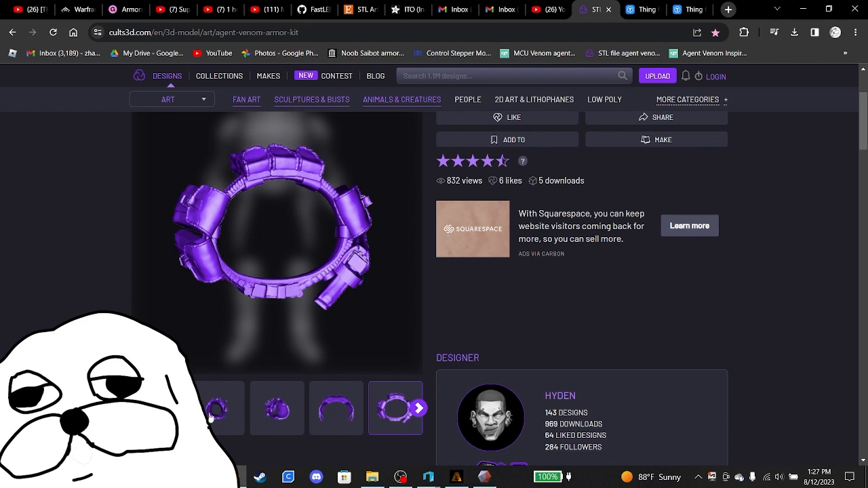
left_click(160, 408)
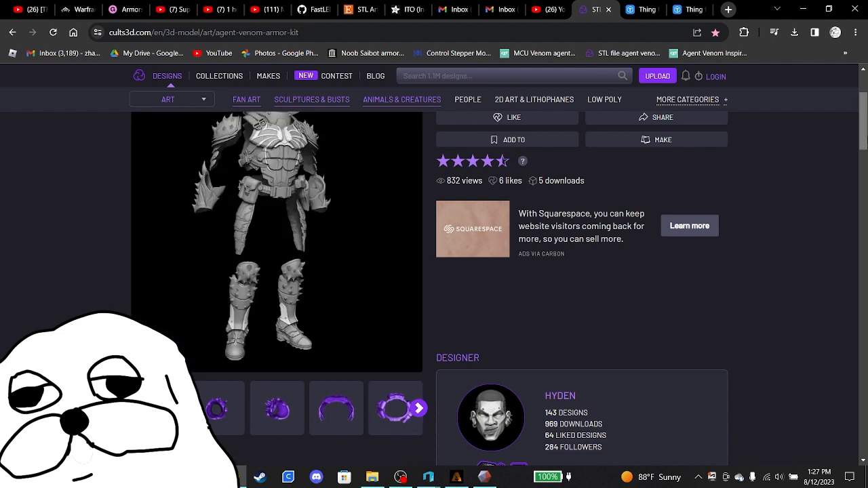
scroll(380, 210, "up", 1)
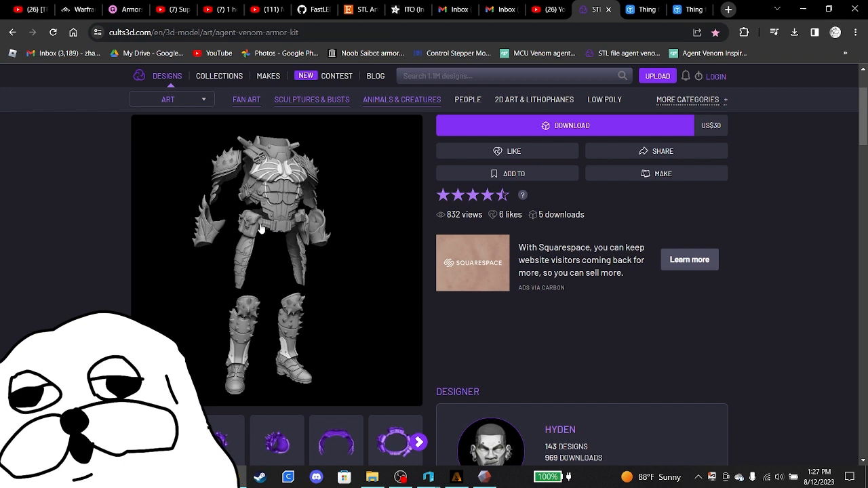
left_click(395, 448)
Switch to the Agent Venom page on Thingiverse and examine the mask preview and the model's title area
left_click(642, 13)
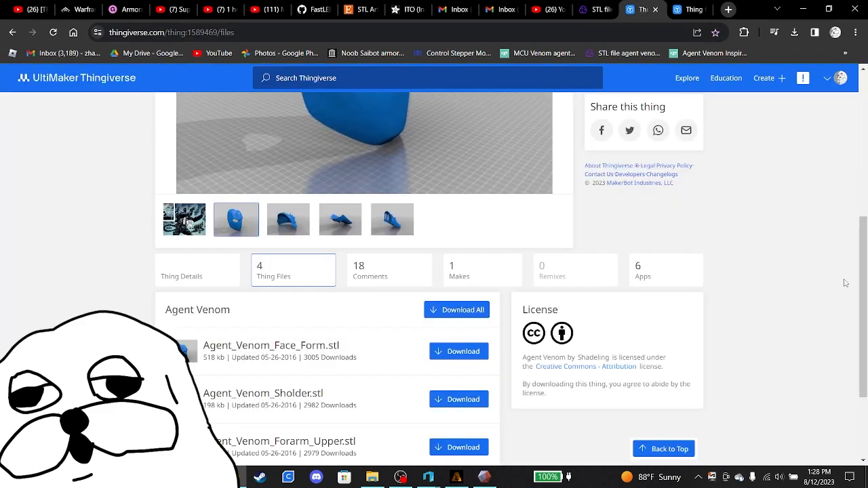
left_click_drag(863, 283, 865, 178)
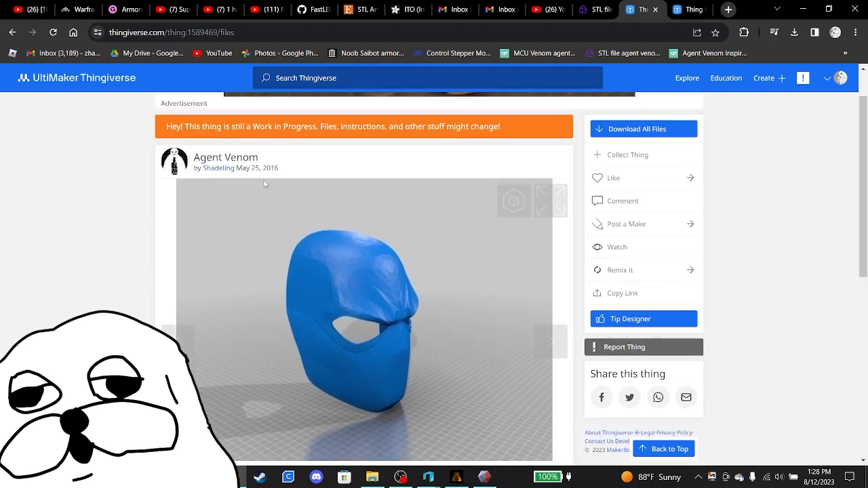
left_click_drag(865, 245, 865, 276)
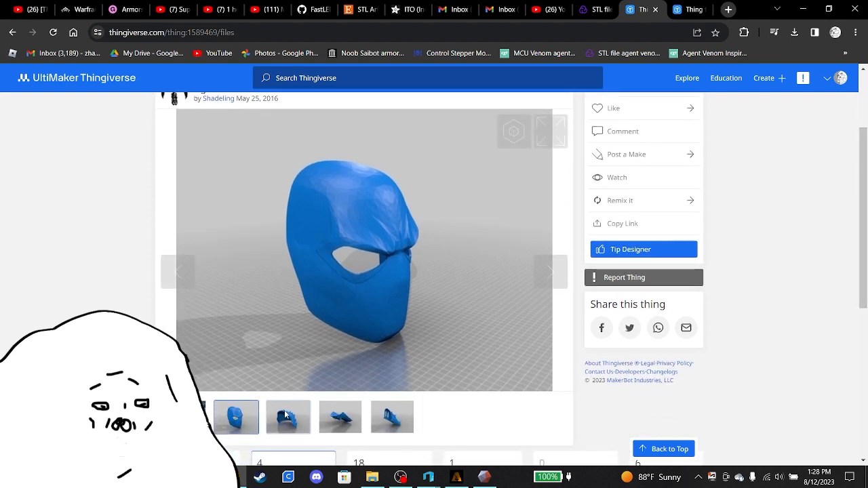
Try to open the mask in the 3D viewer, reload the Agent Venom page and display the mask image again
left_click(526, 137)
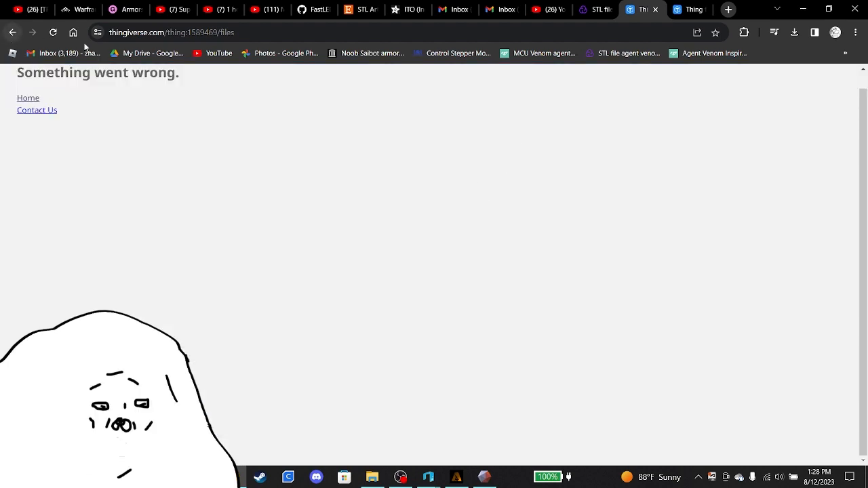
left_click(57, 37)
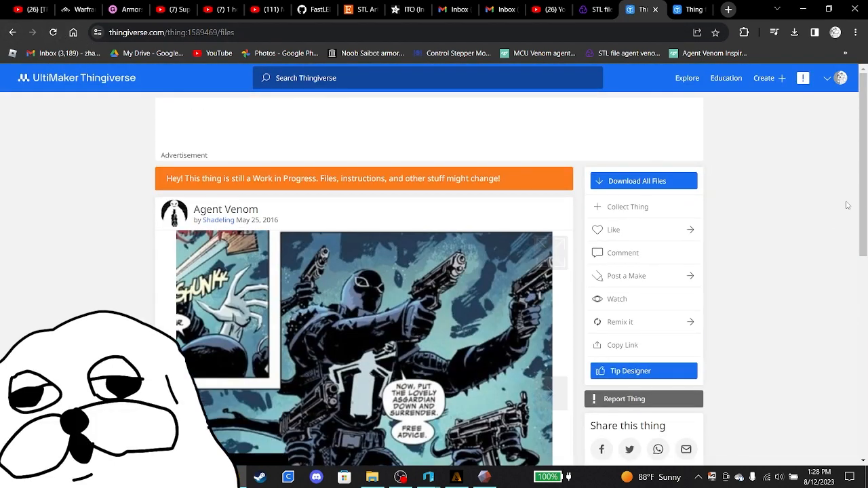
left_click_drag(863, 197, 867, 252)
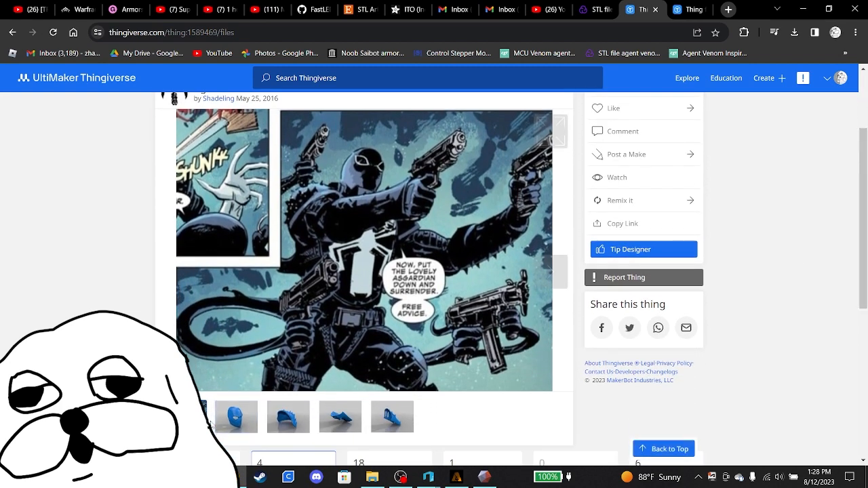
left_click(236, 419)
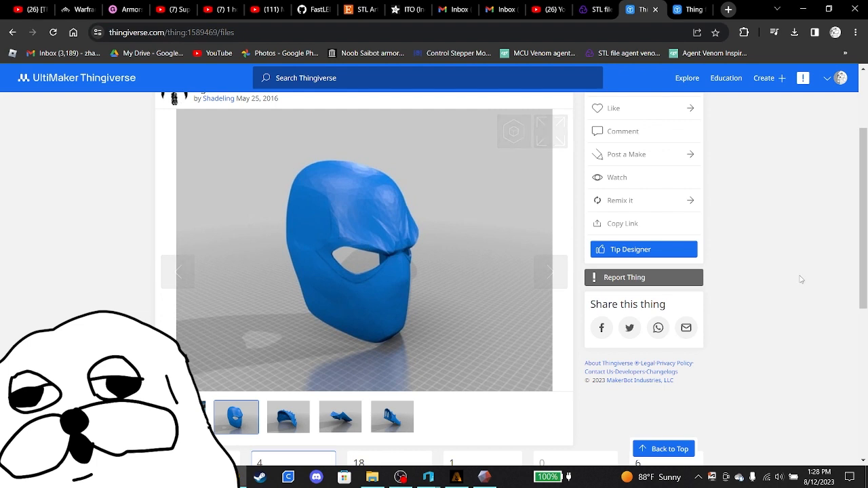
Switch to the Thingiverse Red Hood Helmet (Batman) page and view the helmet's main image
left_click(690, 5)
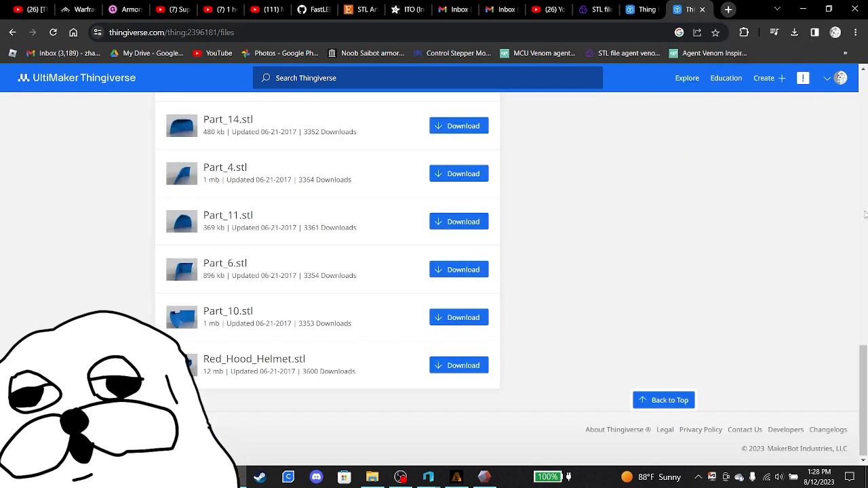
left_click_drag(865, 379, 867, 123)
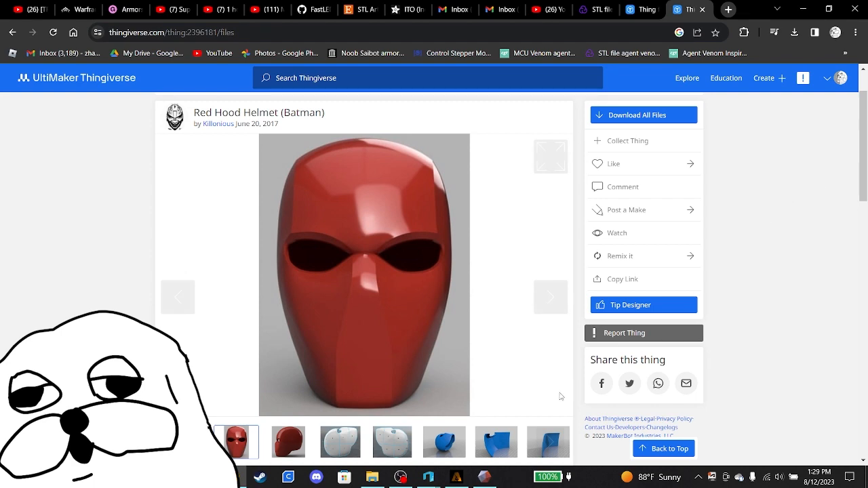
Switch to Meshmixer and inspect the chest.stl armor from the front, side and back
mouse_move(484, 477)
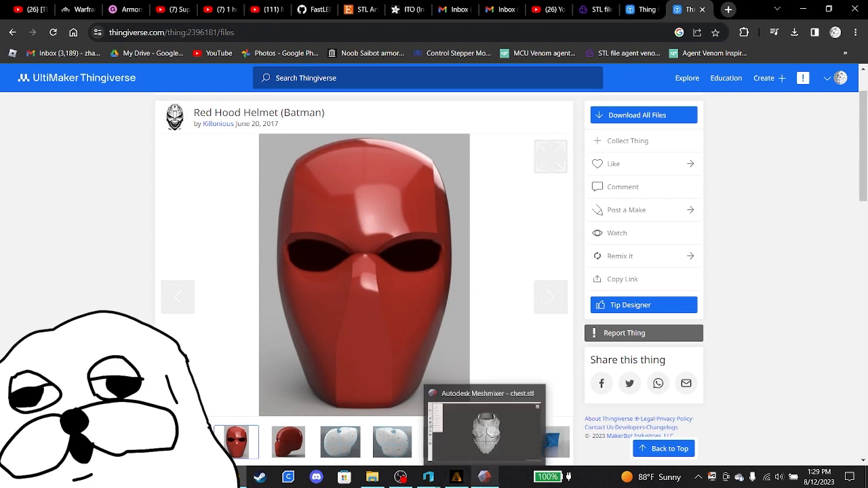
left_click(484, 478)
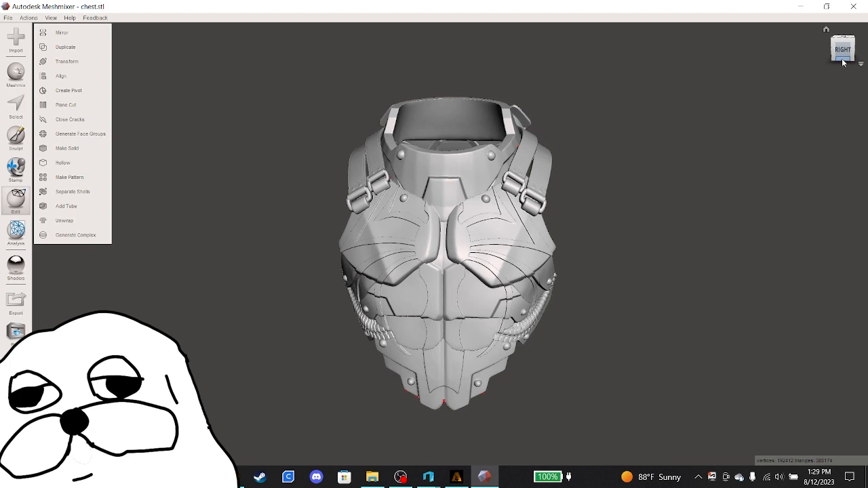
left_click_drag(845, 57, 754, 57)
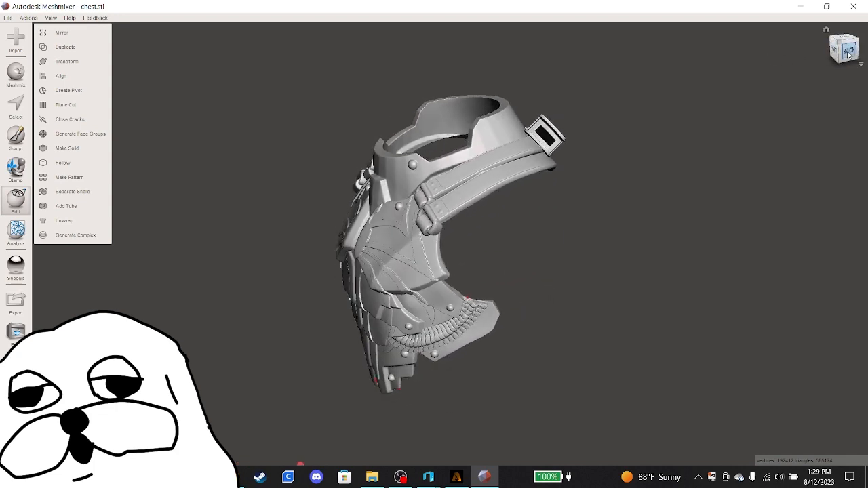
left_click_drag(849, 55, 699, 47)
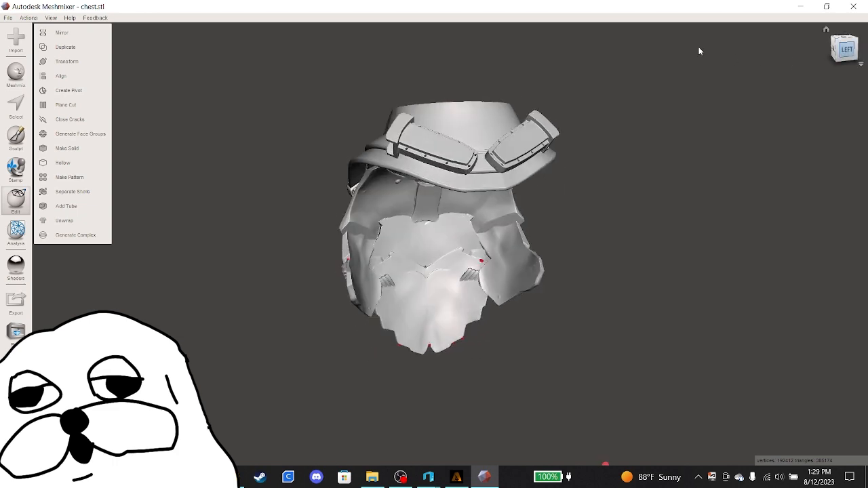
left_click_drag(852, 48, 437, 100)
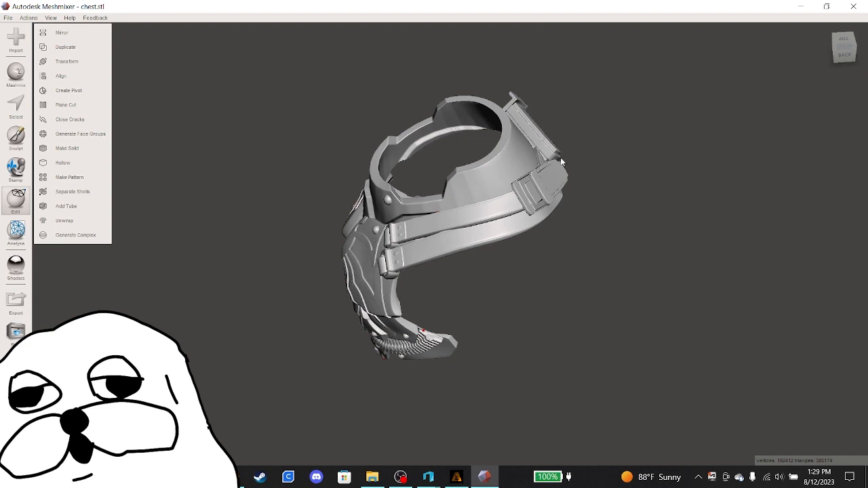
left_click(846, 45)
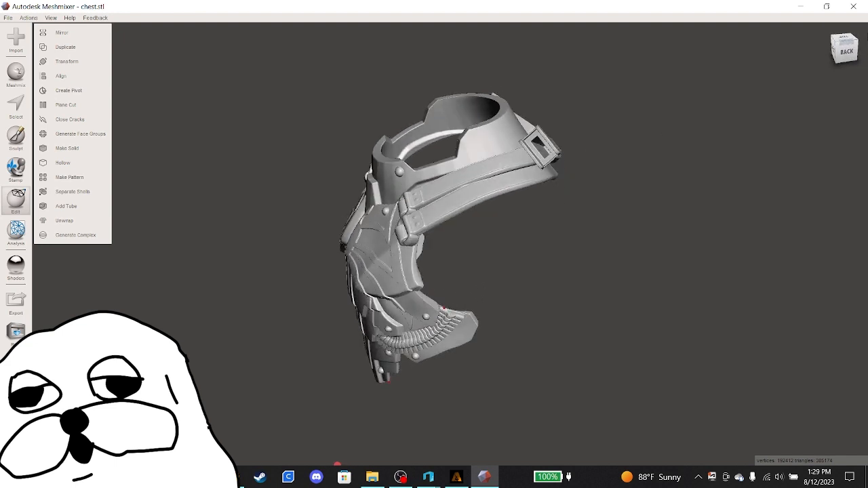
left_click(835, 57)
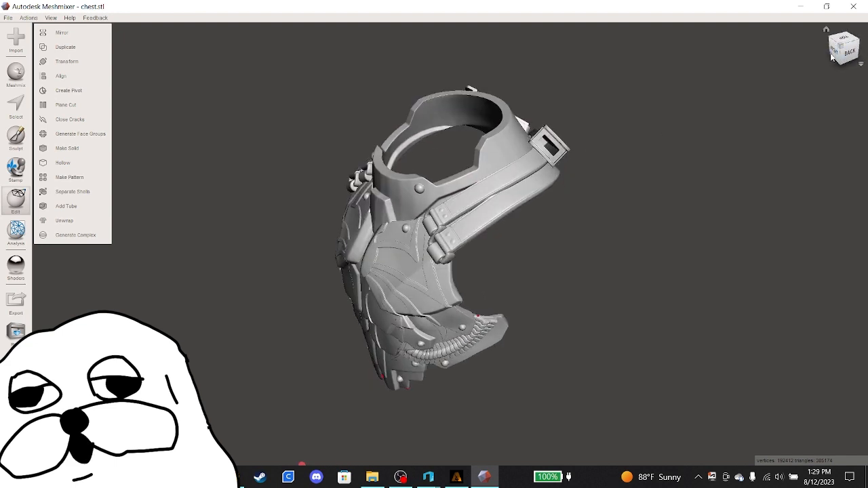
left_click(854, 55)
left_click(857, 57)
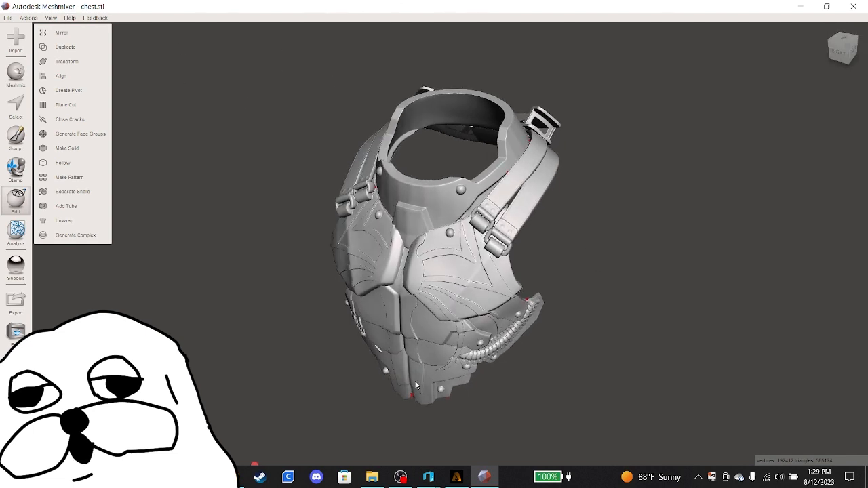
left_click(839, 53)
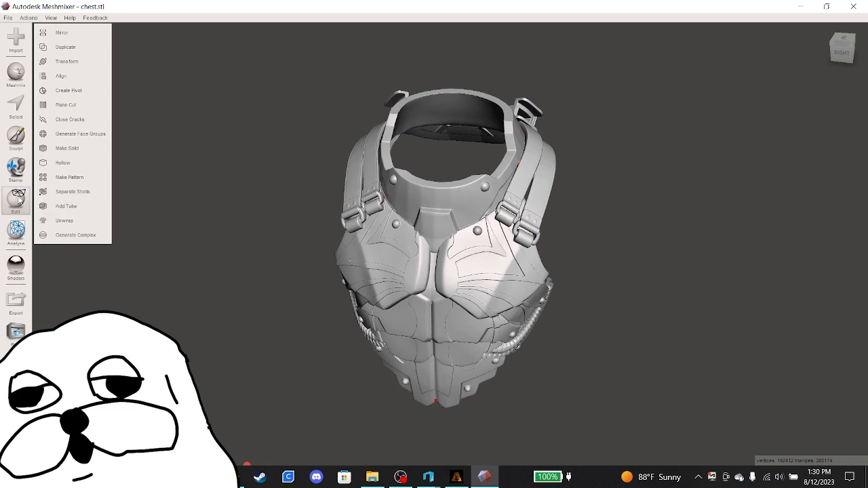
Generate face groups on the chest armor in Edge Angle mode with angle threshold 10 and size threshold 0
left_click(70, 139)
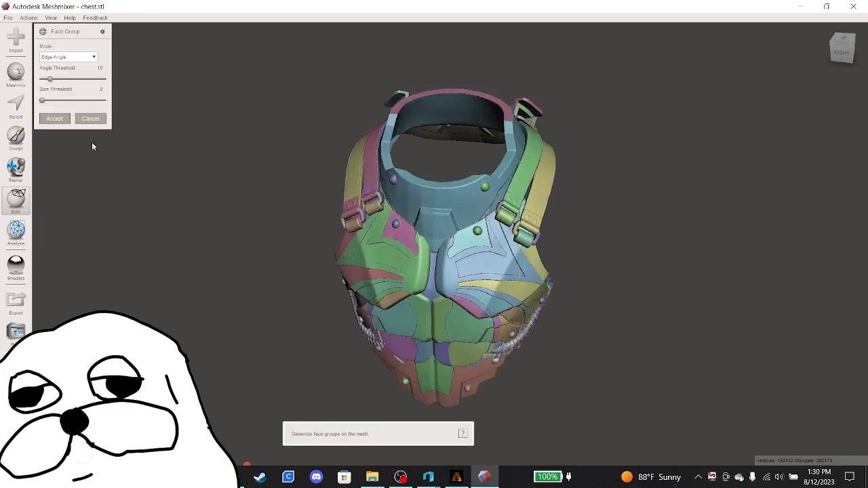
left_click(857, 43)
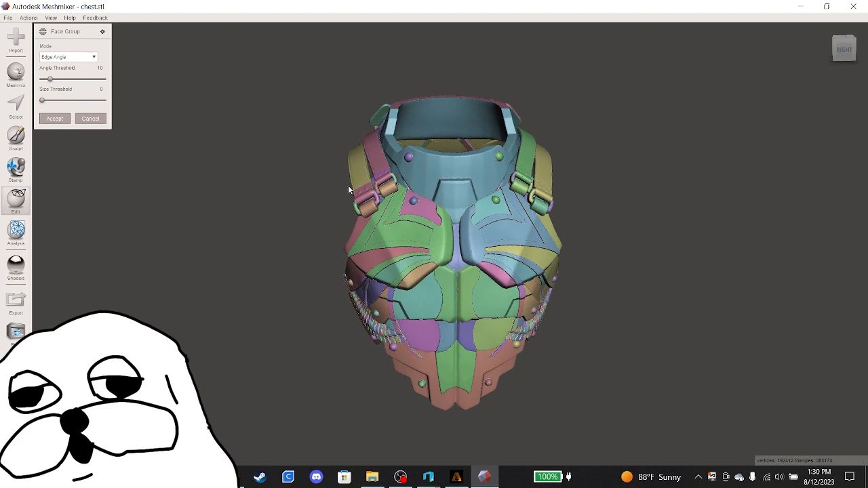
left_click(54, 118)
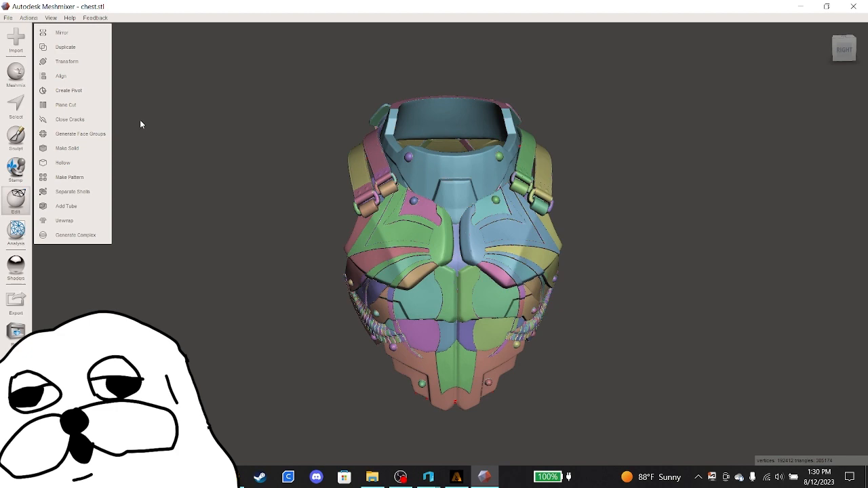
left_click_drag(841, 57, 789, 79)
left_click(839, 52)
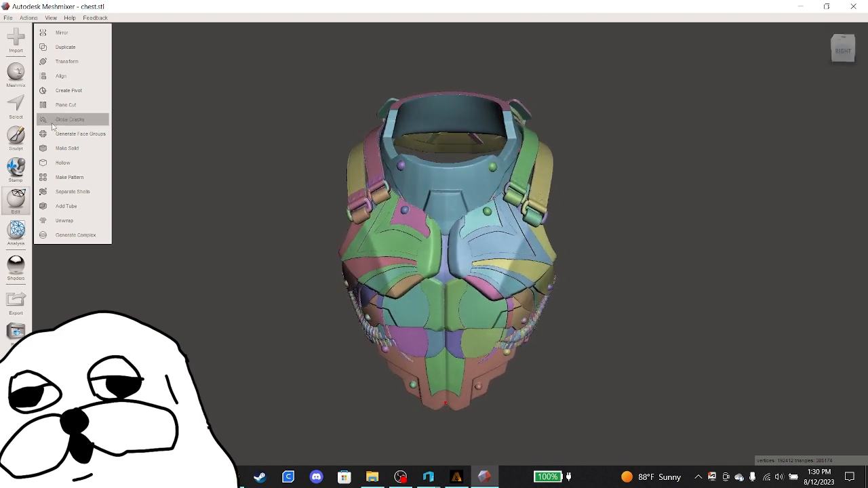
Select the face group of the outer shoulder straps on the chest armor and delete it
left_click(18, 108)
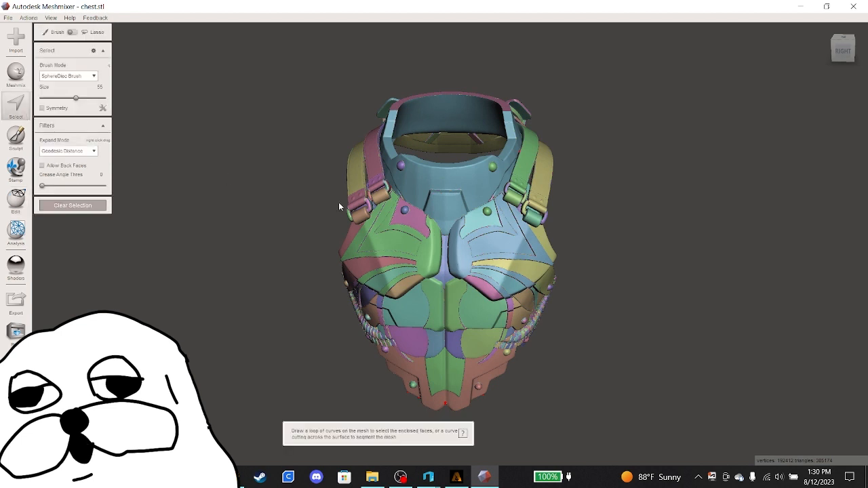
double_click(353, 186)
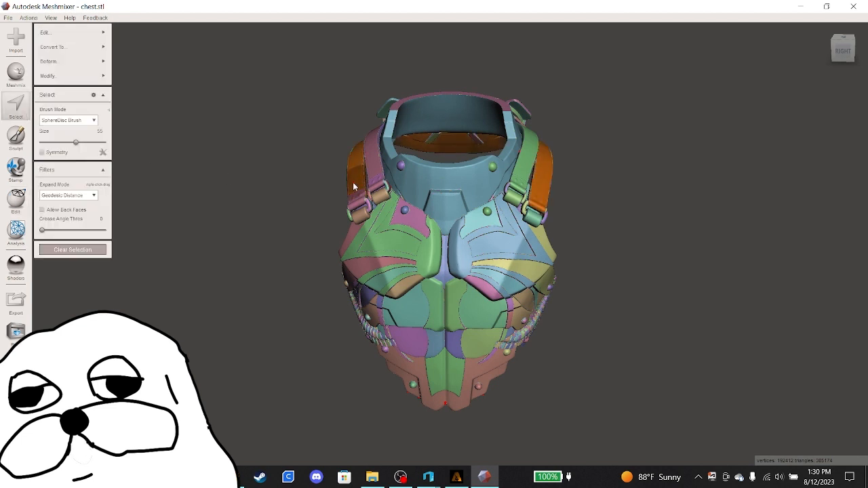
mouse_move(841, 49)
left_mouse_down()
mouse_move(744, 48)
mouse_move(754, 49)
left_mouse_up()
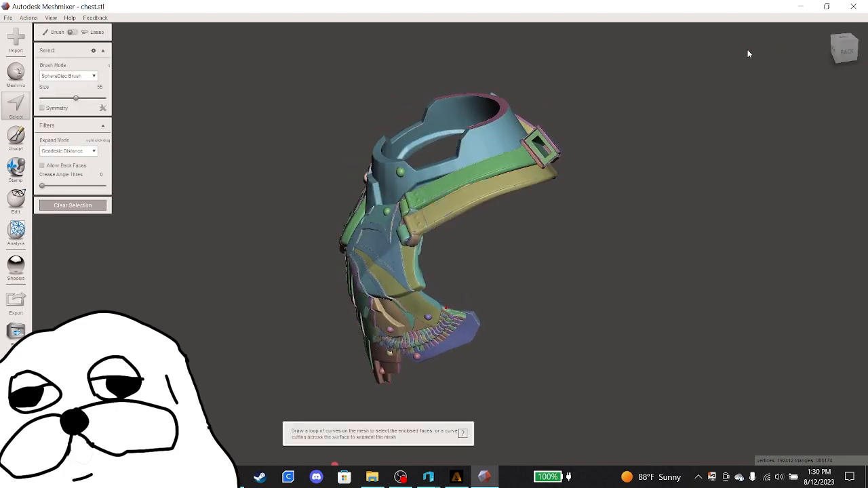
double_click(464, 203)
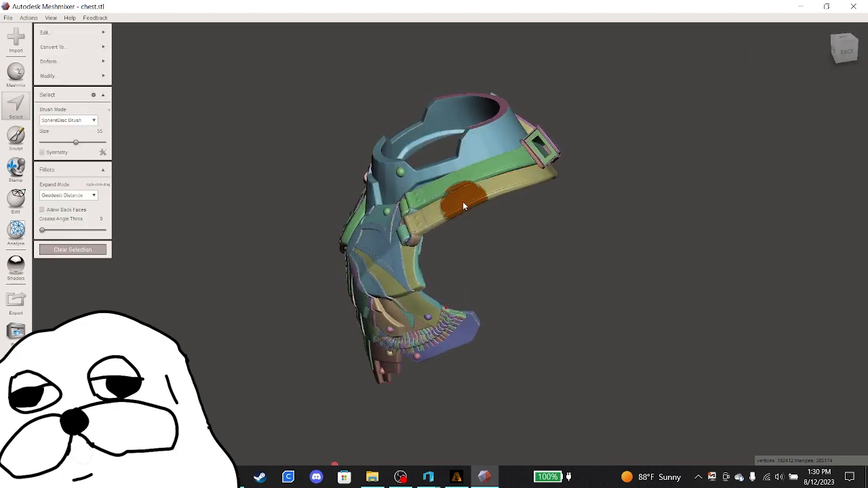
key("Delete")
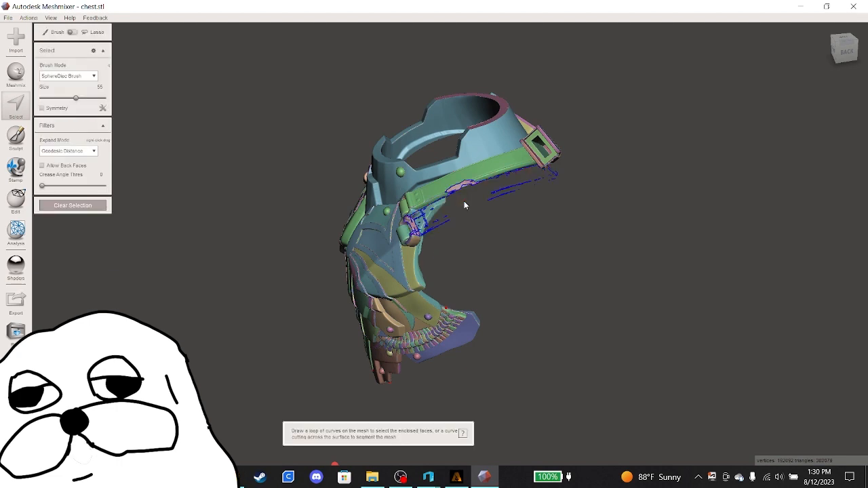
left_click_drag(836, 53, 440, 61)
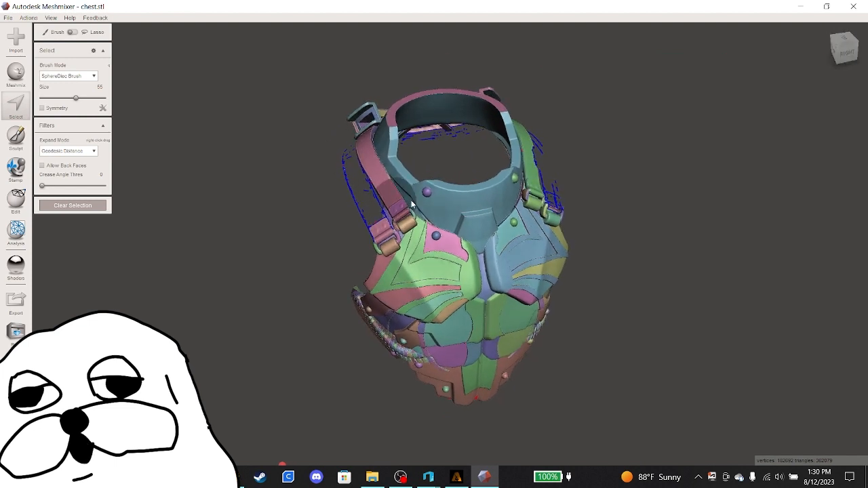
left_click_drag(842, 46, 814, 62)
double_click(530, 148)
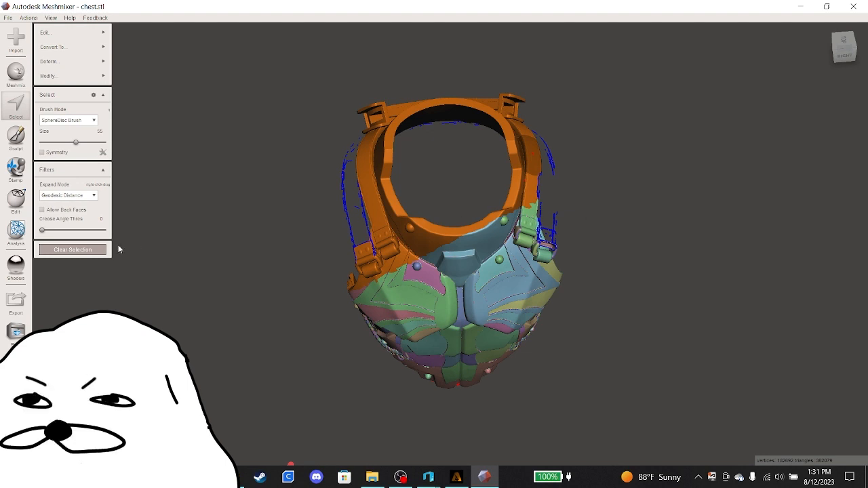
left_click(95, 251)
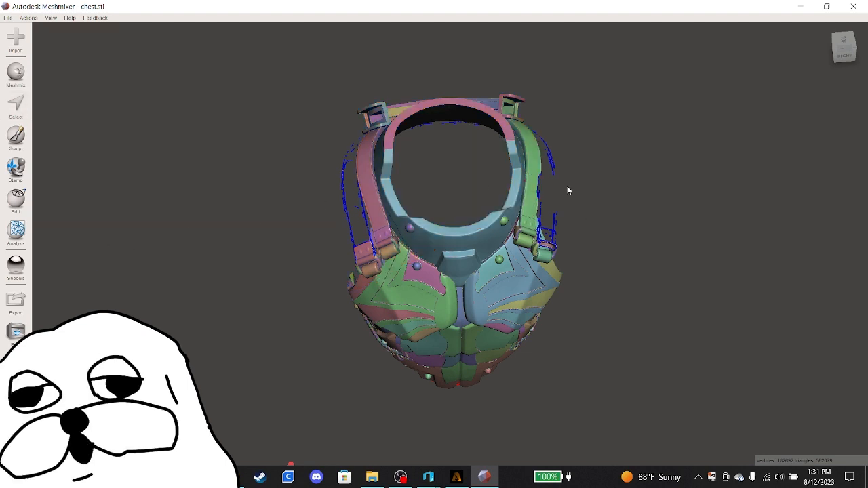
left_click(16, 105)
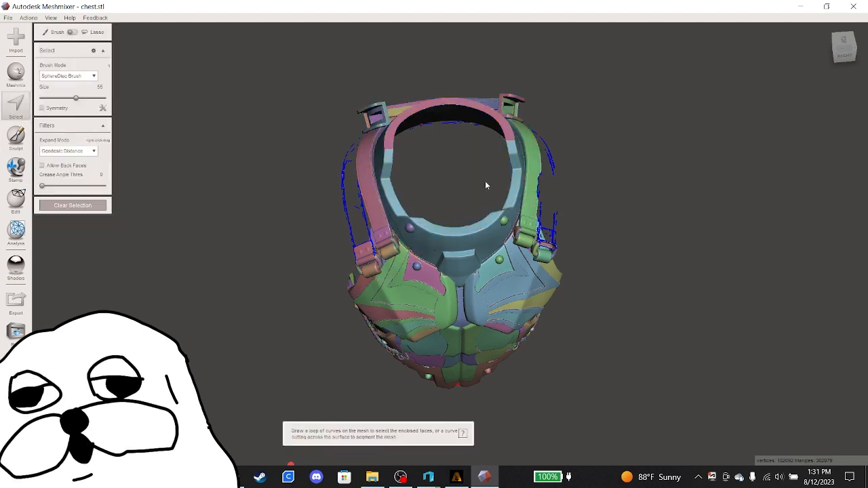
left_click(523, 201)
left_click_drag(533, 187, 530, 164)
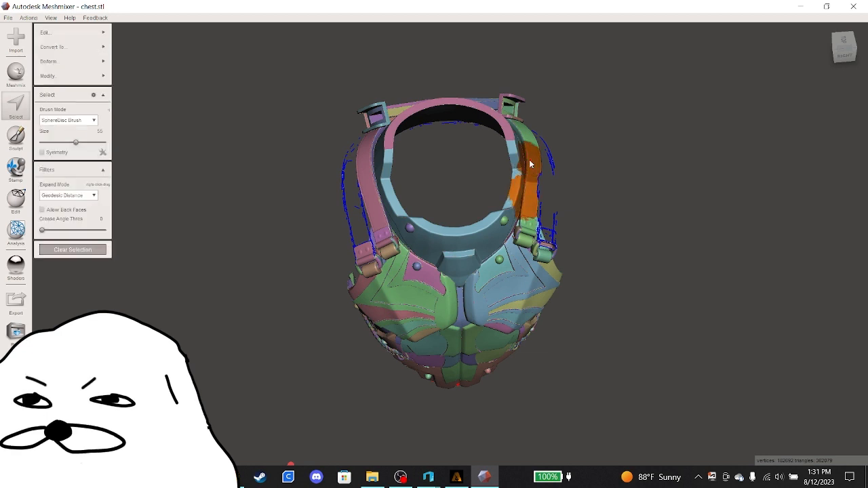
left_click_drag(380, 204, 377, 220)
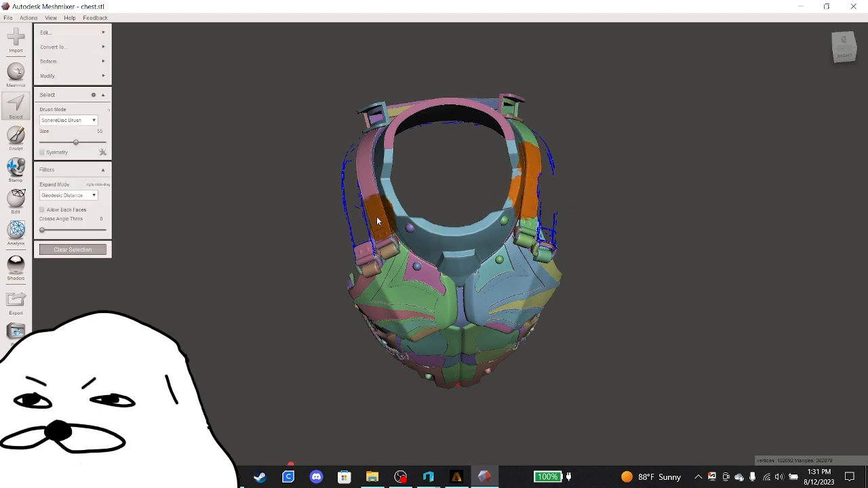
Inspect the chest armor from the back and front, checking the shoulder areas around the deleted strap
left_click(839, 54)
left_click_drag(840, 54, 759, 37)
left_click_drag(842, 42, 678, 46)
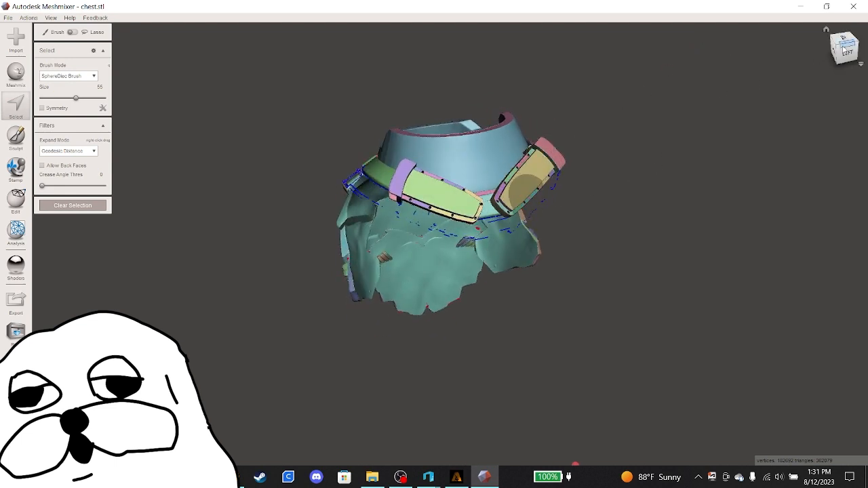
left_click_drag(845, 49, 546, 33)
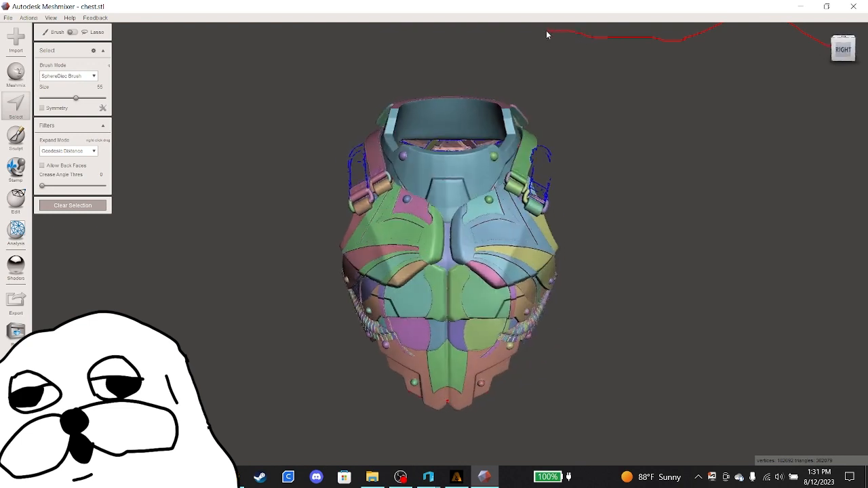
left_click(838, 48)
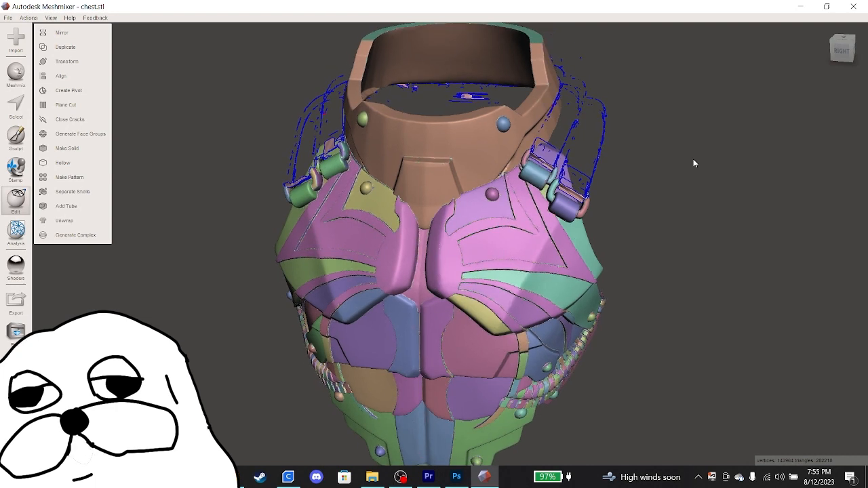
right_click_drag(693, 159, 715, 173)
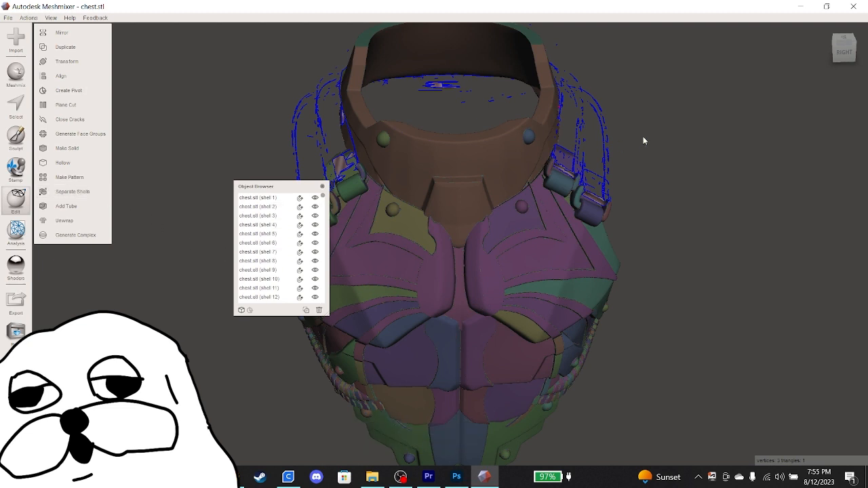
Delete the loose mesh fragments, shells 2 through 406 of chest.stl, and close the Object Browser
left_click(270, 207)
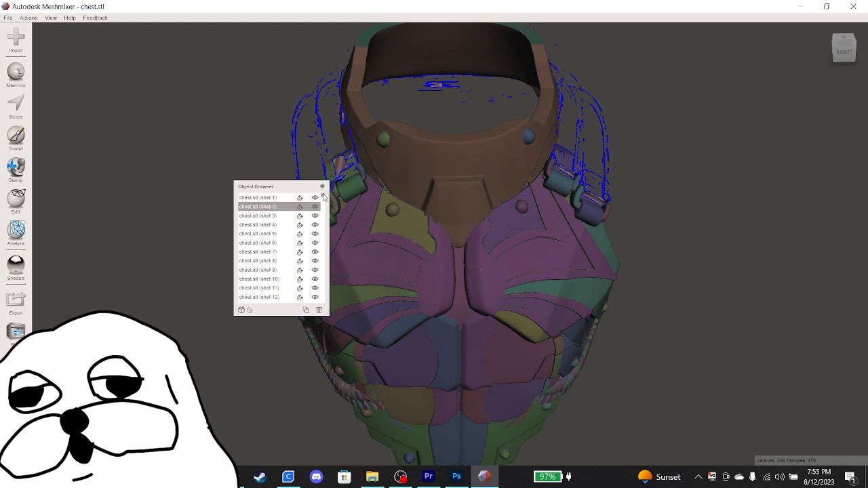
left_click_drag(324, 197, 317, 306)
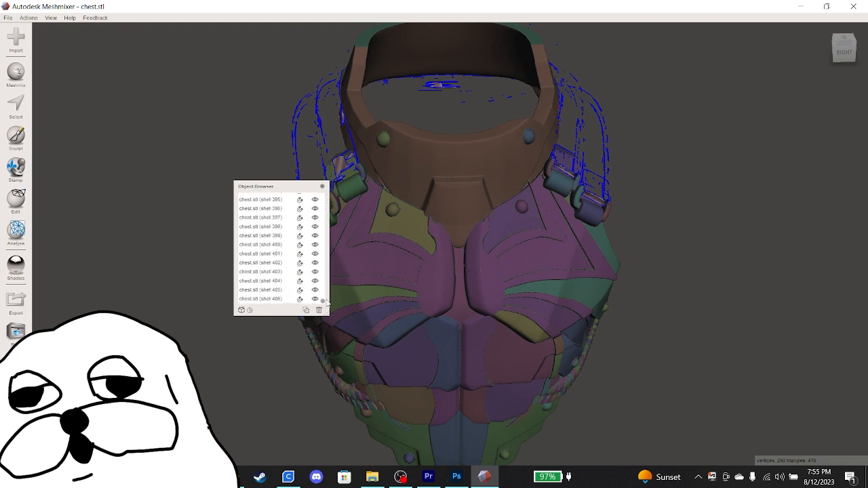
left_click(282, 299)
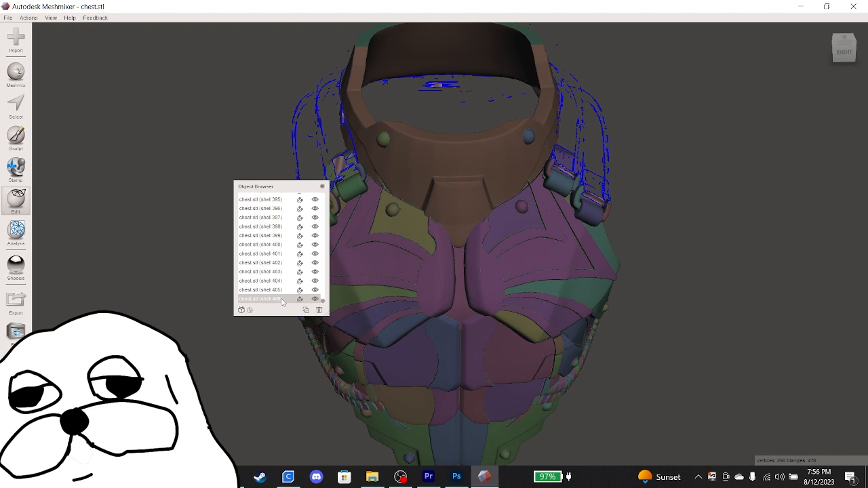
key("ctrl+a")
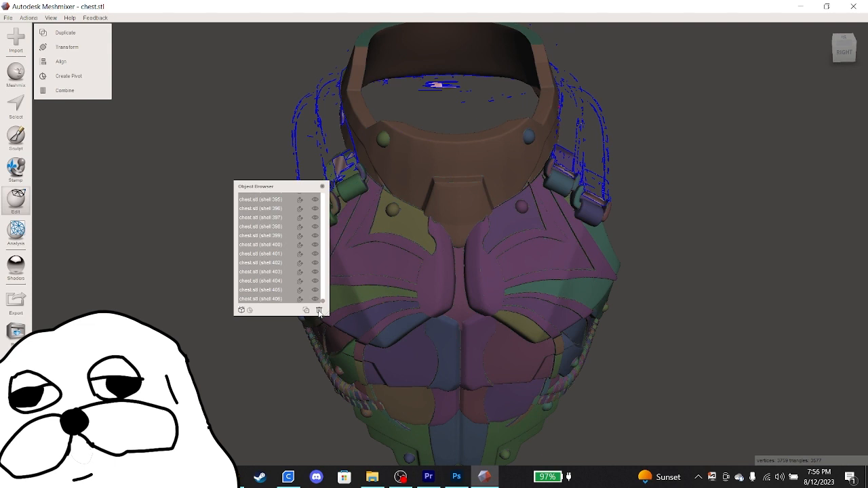
left_click(318, 311)
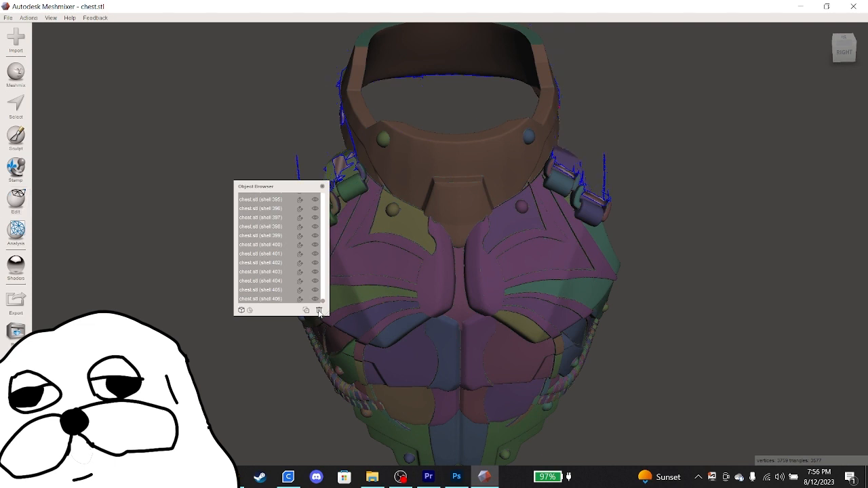
left_click(321, 184)
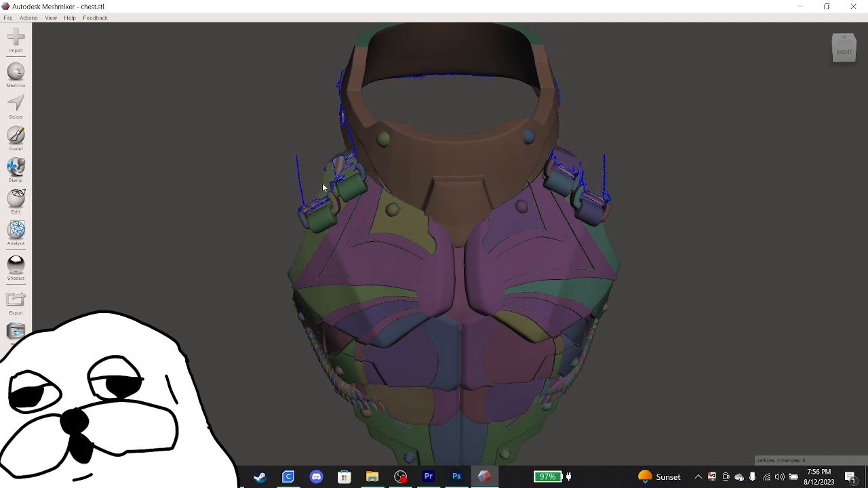
Make the remaining main chest shell active and apply Make Solid to it
left_click(438, 231)
right_click_drag(653, 209, 266, 264)
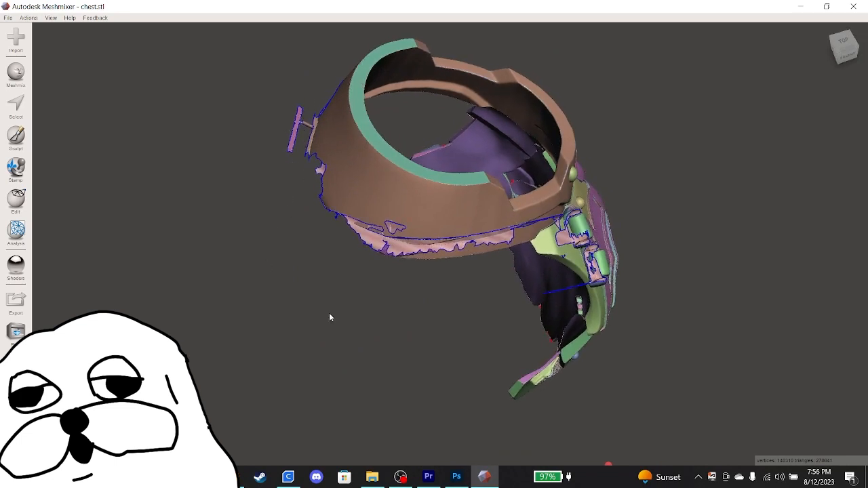
right_click_drag(330, 317, 168, 267)
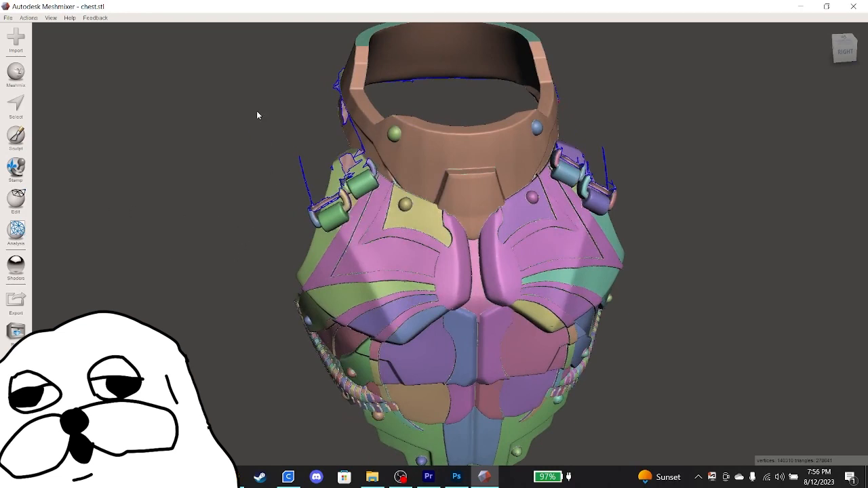
left_click(11, 204)
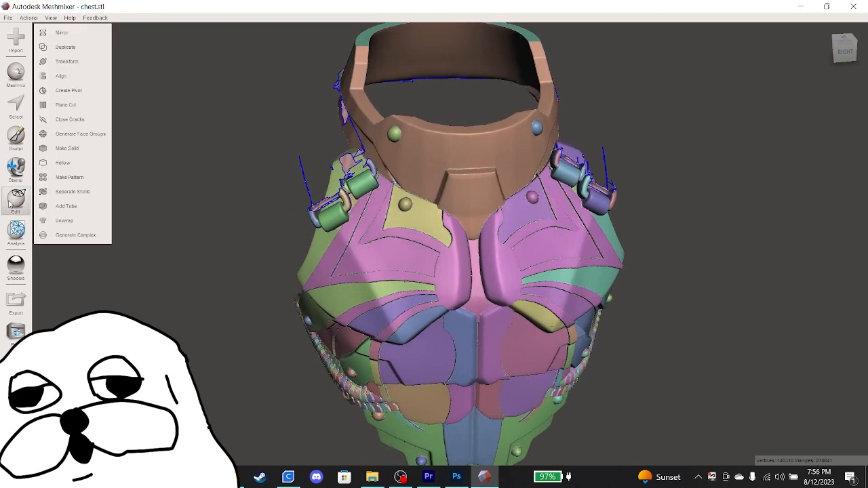
left_click(75, 150)
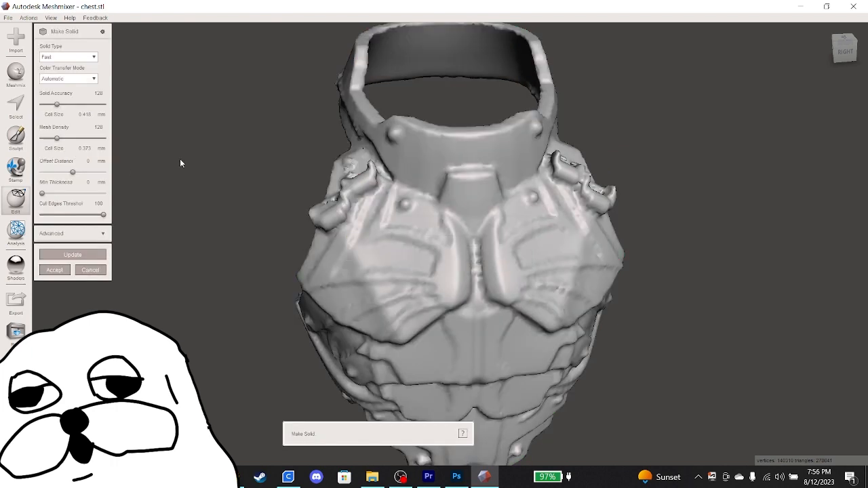
Set the solid accuracy to 687 and recompute the solid
right_click_drag(618, 231, 308, 266)
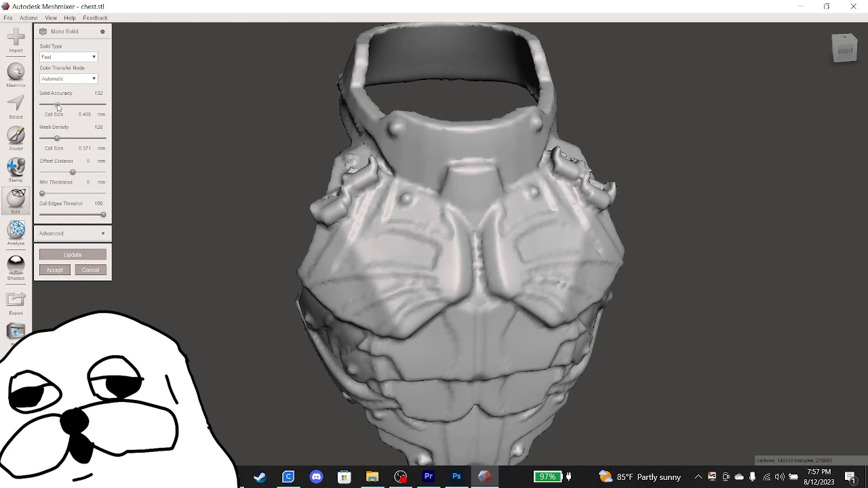
left_click_drag(58, 106, 371, 75)
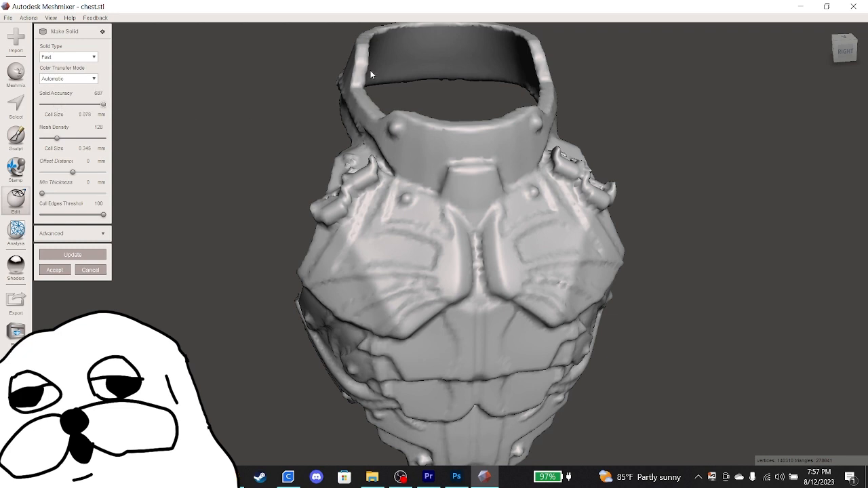
left_click(57, 270)
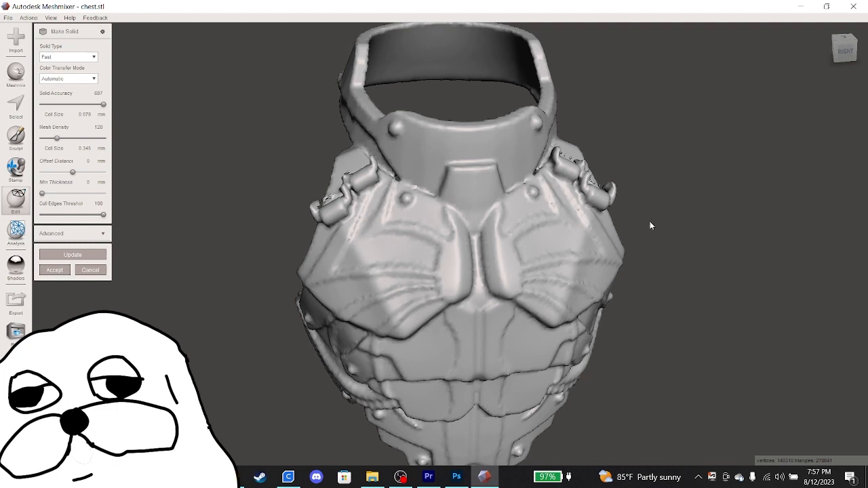
Set the mesh density to 512 and update the solid chest armor
mouse_move(640, 207)
right_mouse_down()
mouse_move(612, 187)
mouse_move(655, 201)
mouse_move(626, 235)
mouse_move(647, 232)
mouse_move(650, 221)
right_mouse_up()
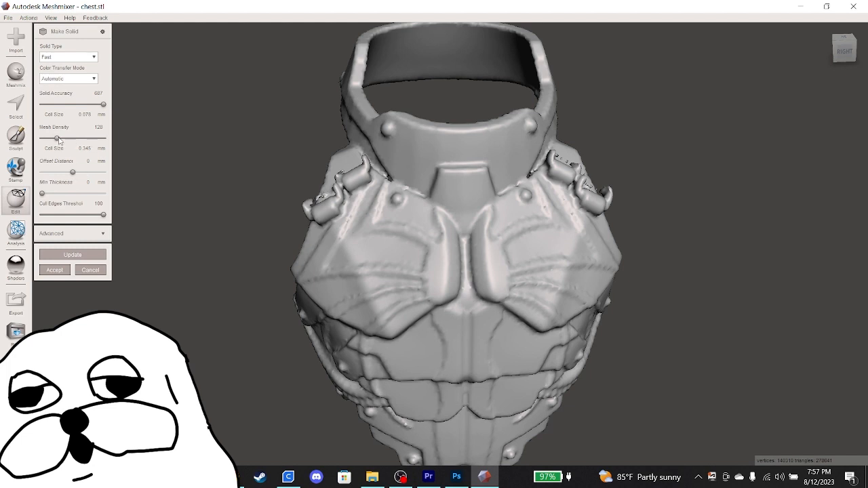
left_click_drag(56, 140, 168, 141)
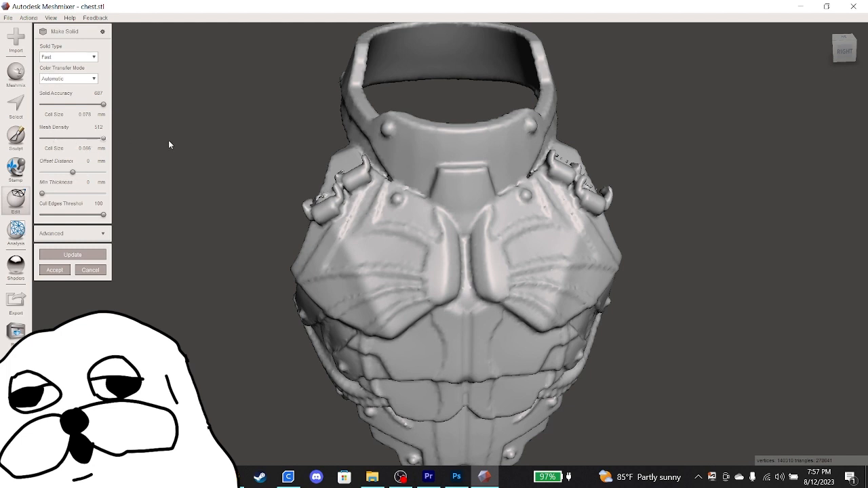
left_click(79, 257)
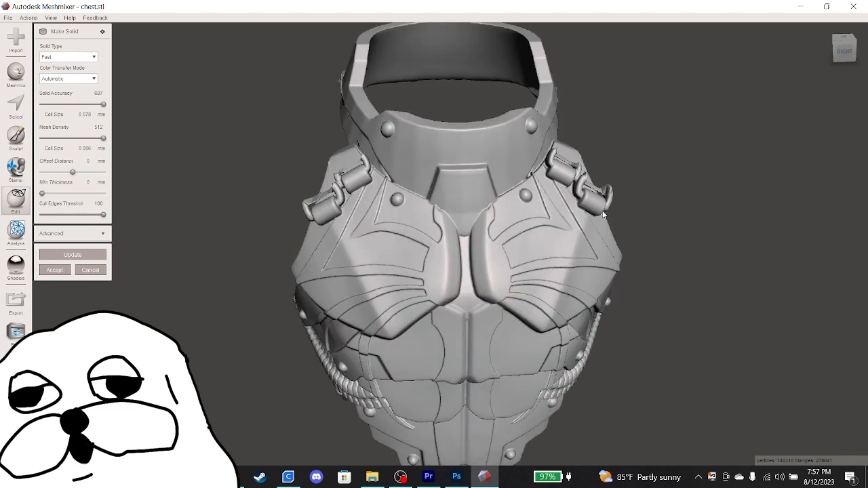
Inspect the solid armor's collar, chest plates and strap buckles up close from the front and side
mouse_move(692, 291)
right_mouse_down()
mouse_move(640, 229)
mouse_move(638, 269)
mouse_move(618, 316)
mouse_move(564, 330)
mouse_move(372, 329)
mouse_move(358, 320)
mouse_move(273, 316)
mouse_move(328, 306)
mouse_move(513, 331)
mouse_move(490, 333)
mouse_move(385, 329)
mouse_move(444, 312)
mouse_move(510, 315)
mouse_move(653, 297)
mouse_move(691, 305)
right_mouse_up()
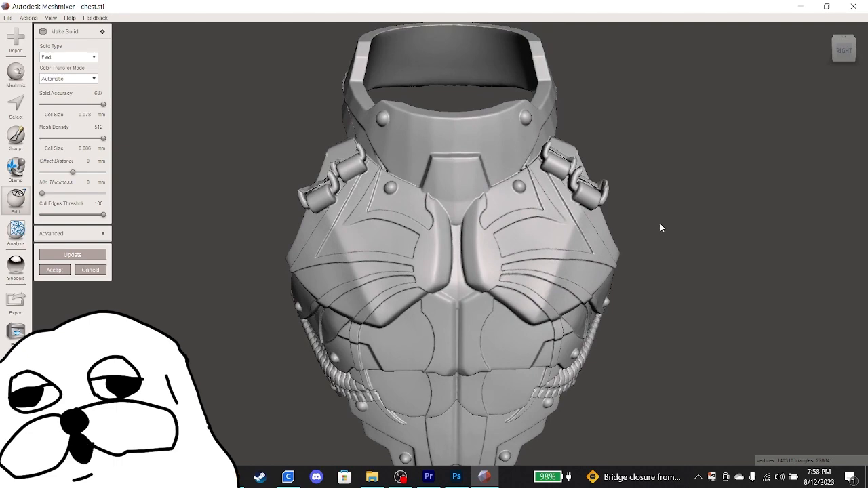
right_click_drag(624, 239, 678, 233)
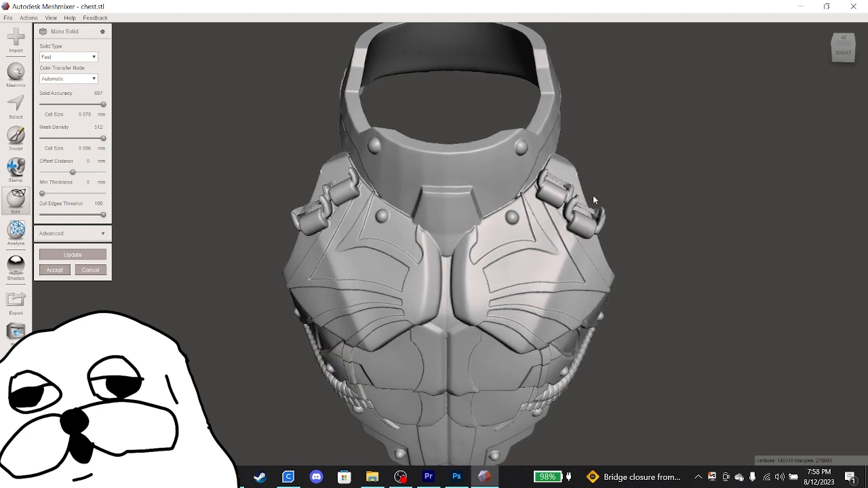
scroll(580, 216, "up", 2)
scroll(581, 215, "up", 3)
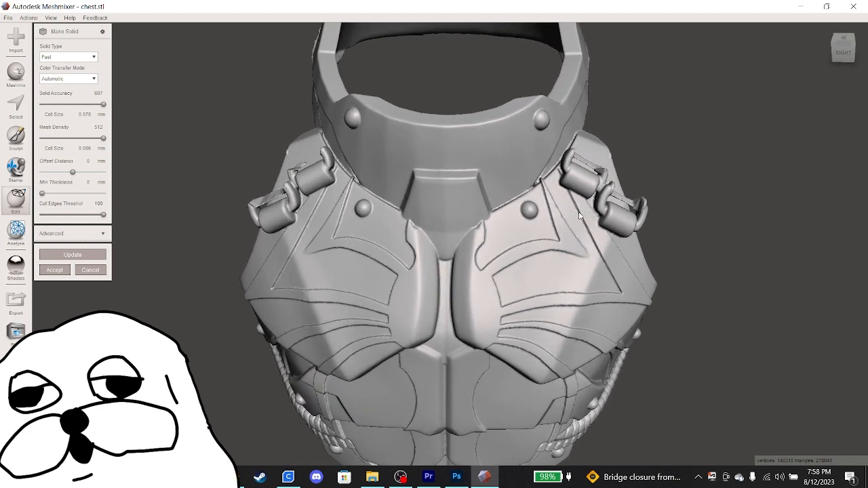
right_click_drag(197, 206, 257, 213)
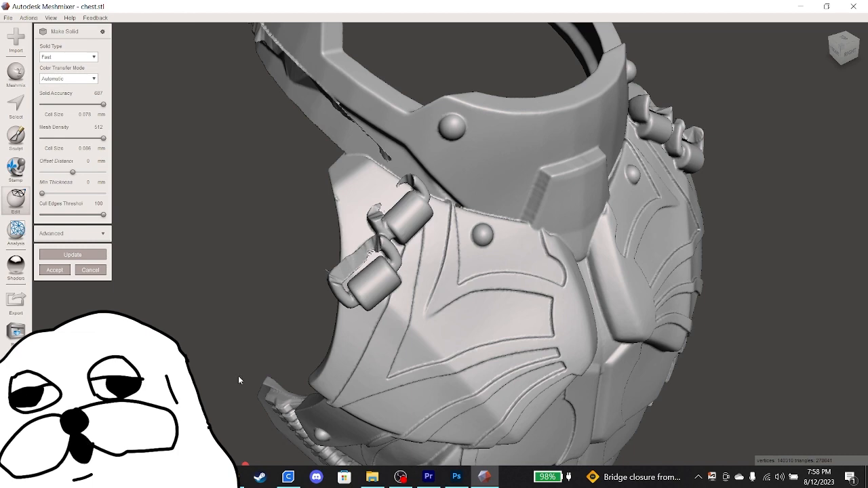
right_click_drag(352, 330, 394, 295)
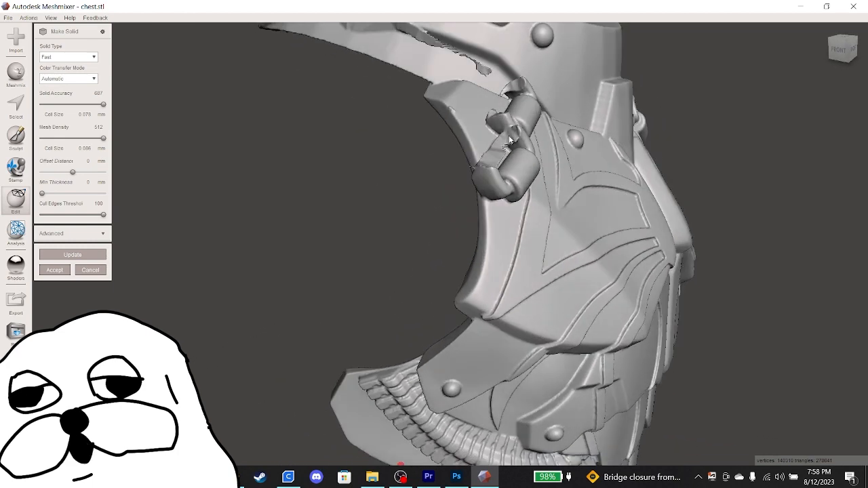
right_click_drag(628, 251, 502, 264)
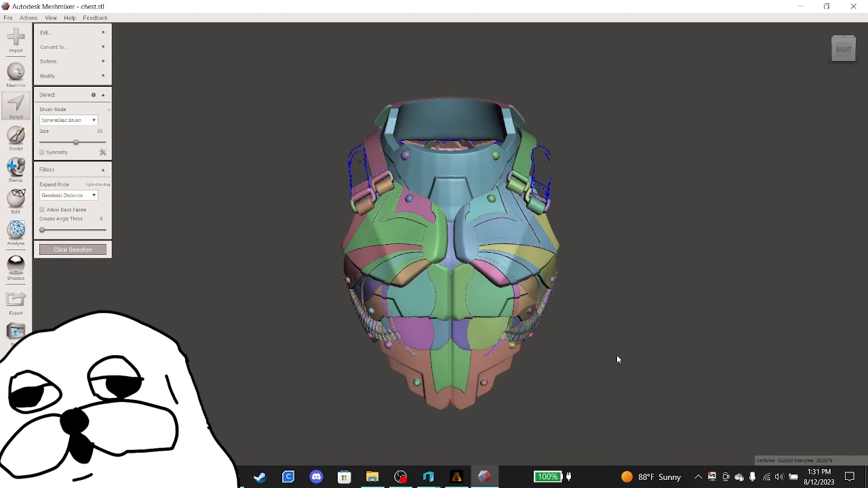
Switch to the 3D Builder scene that holds the complete Agent Venom suit and look over the whole figure
mouse_move(425, 478)
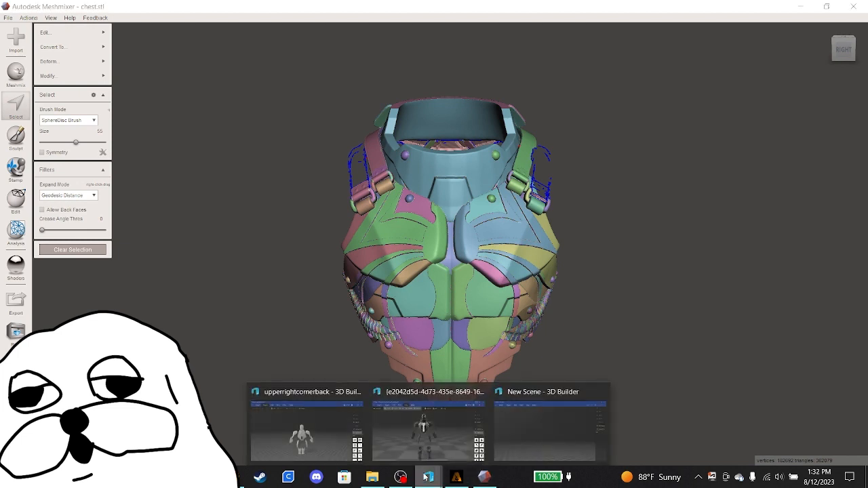
left_click(448, 434)
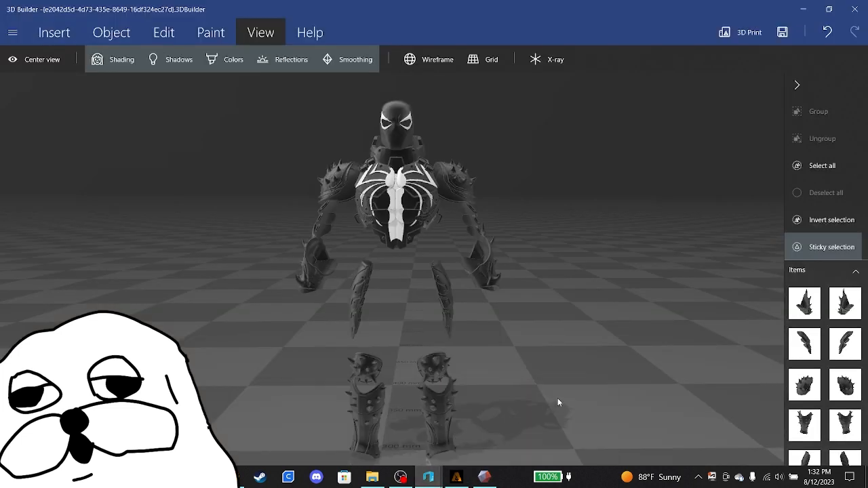
scroll(557, 402, "down", 2)
scroll(558, 402, "down", 2)
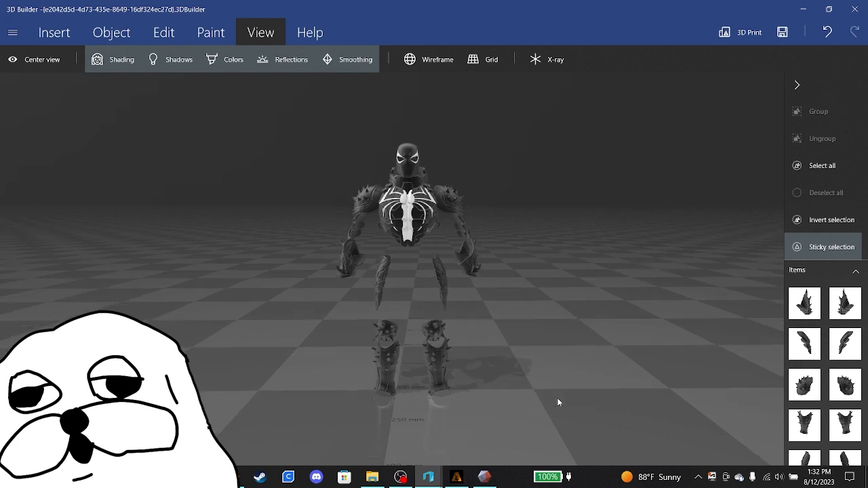
scroll(550, 406, "up", 1)
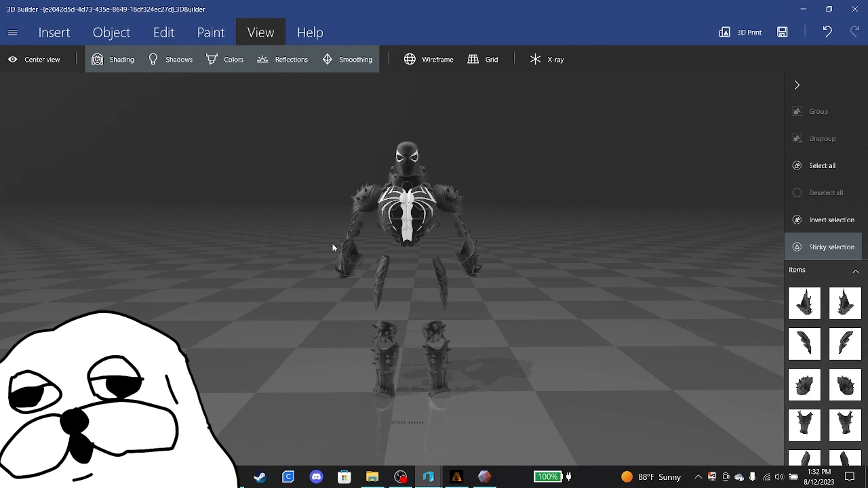
Select all suit parts, try scaling them down together to about 173 mm tall, and undo the resize
left_click(820, 167)
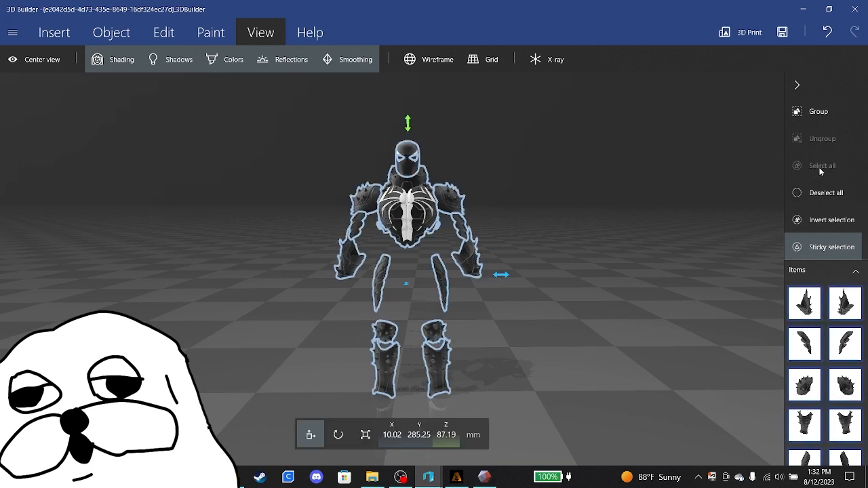
left_click(366, 438)
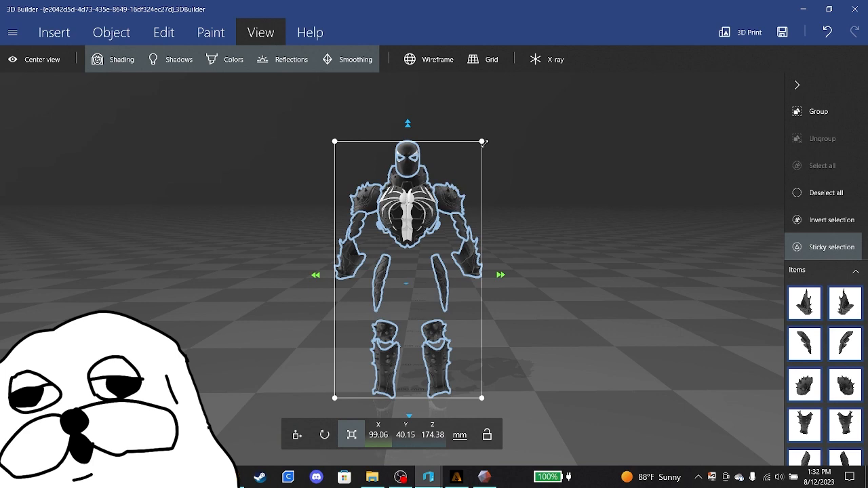
mouse_move(482, 141)
left_mouse_down()
mouse_move(447, 182)
mouse_move(480, 157)
left_mouse_up()
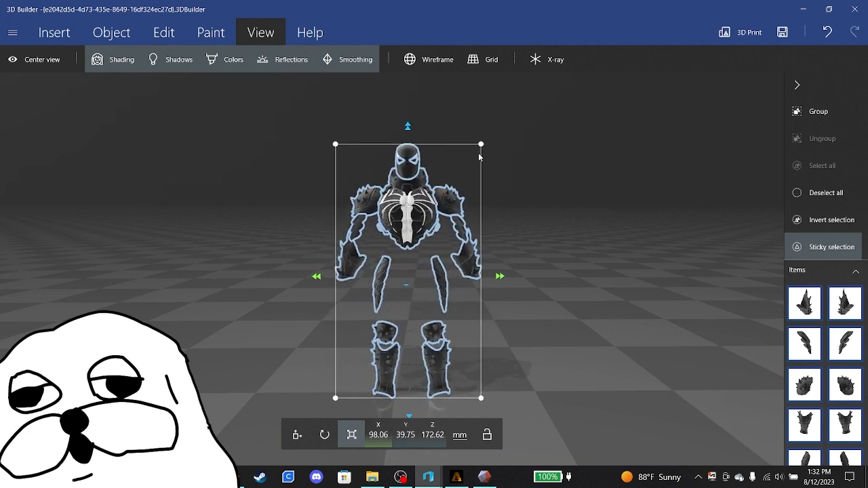
key("ctrl+z")
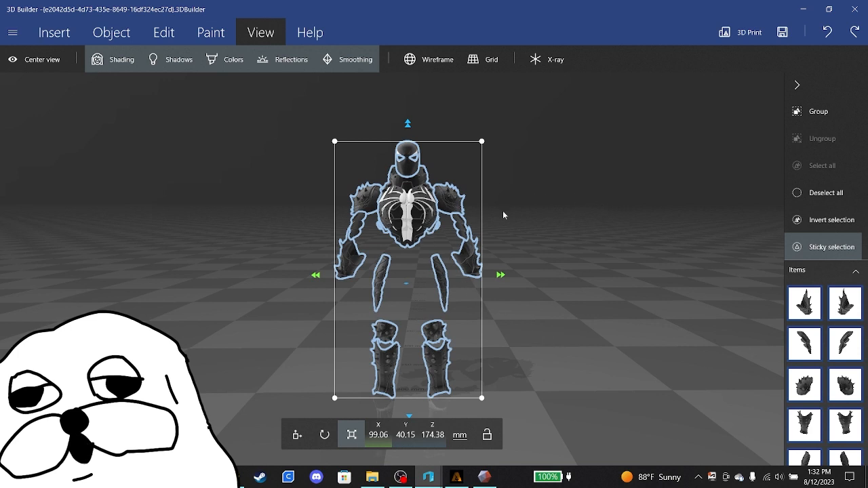
left_click_drag(537, 217, 234, 223)
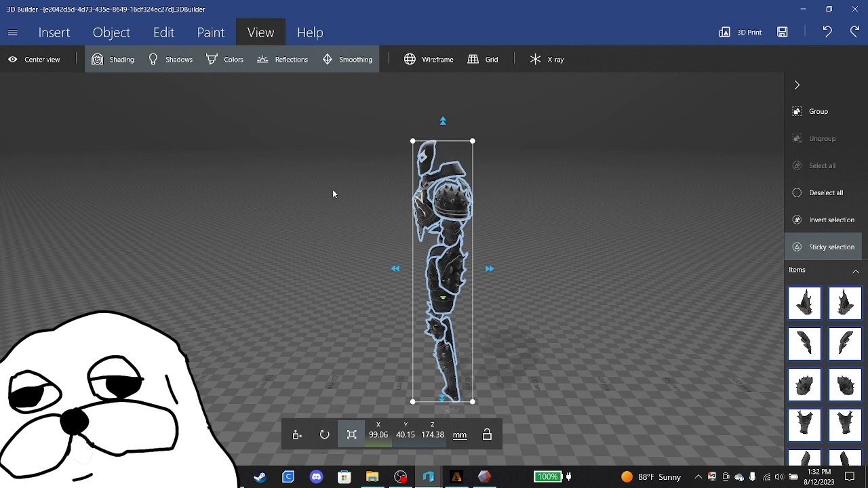
left_click_drag(345, 276, 703, 244)
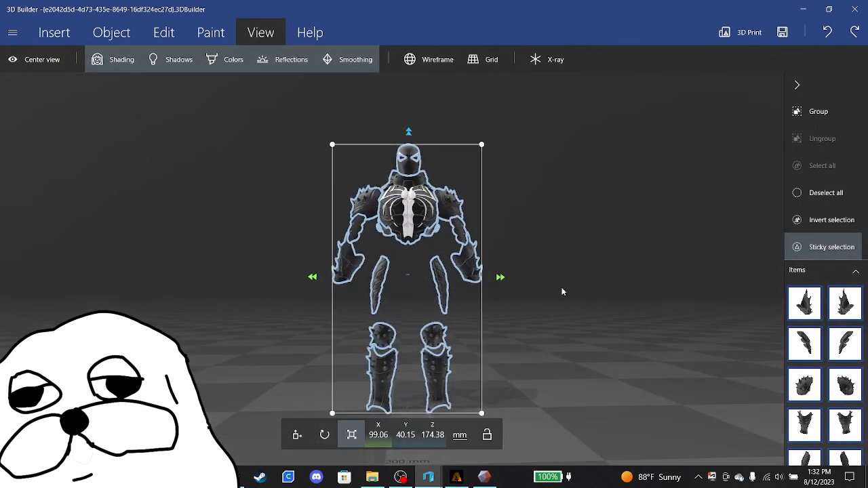
Switch to the venomquin project in Armorsmith Designer and examine the armored avatar from the front and the side
mouse_move(458, 483)
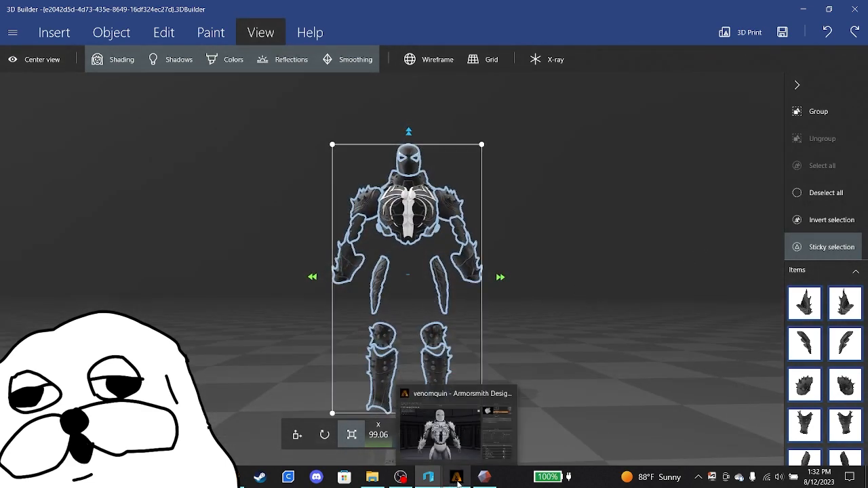
left_click(439, 429)
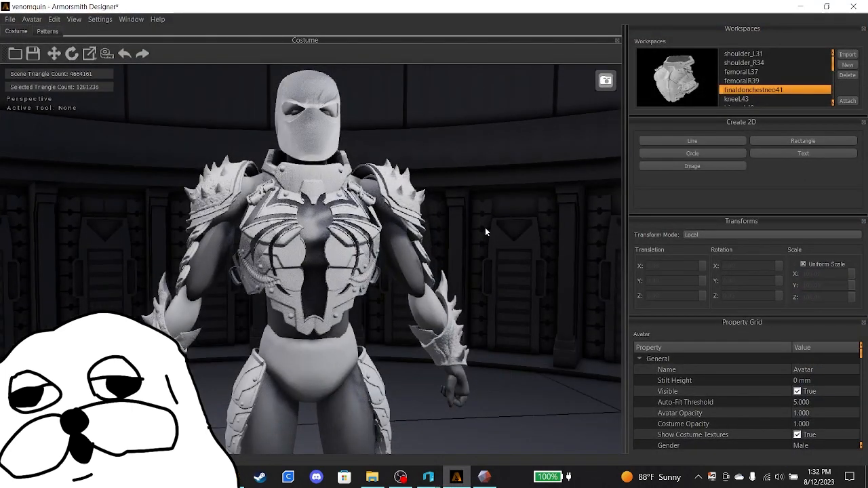
scroll(485, 232, "down", 5)
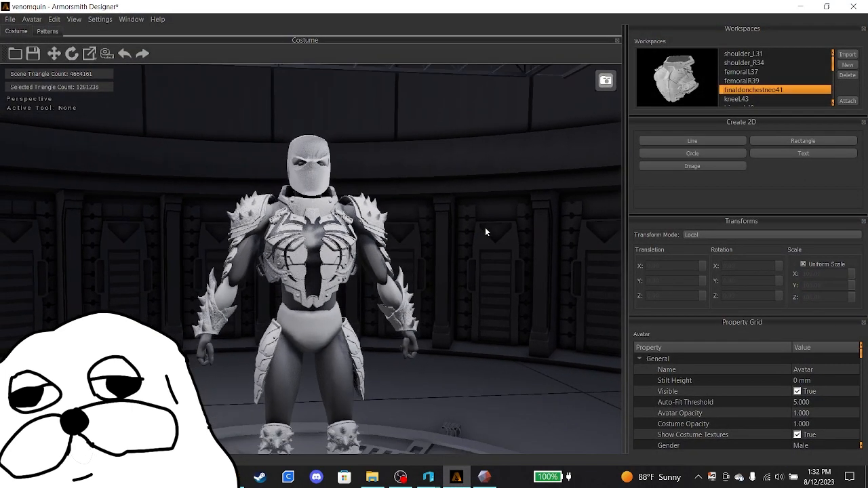
scroll(485, 232, "down", 4)
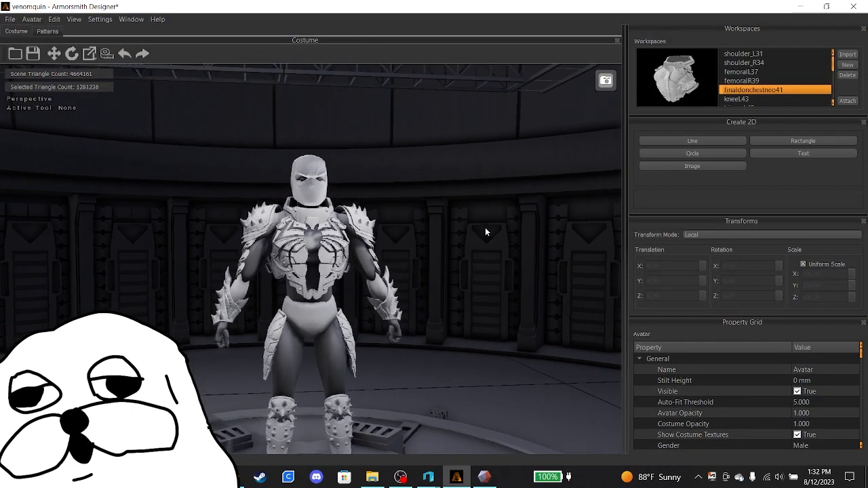
scroll(485, 232, "down", 1)
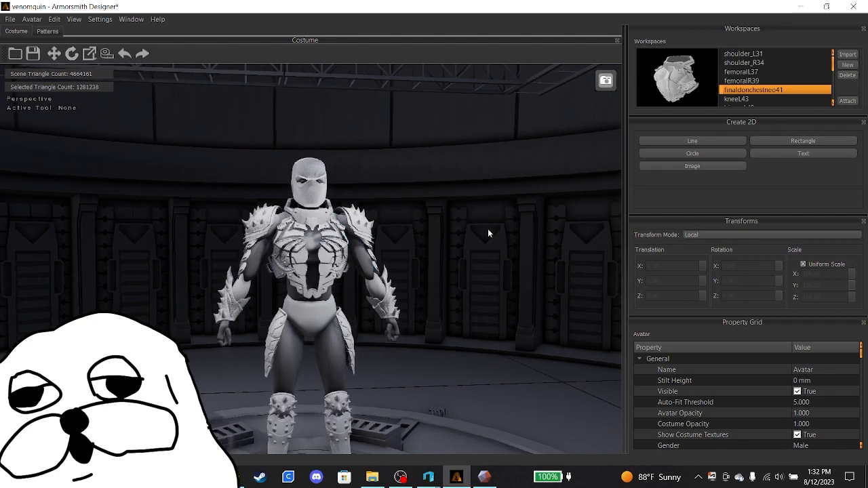
middle_click_drag(390, 177, 434, 218)
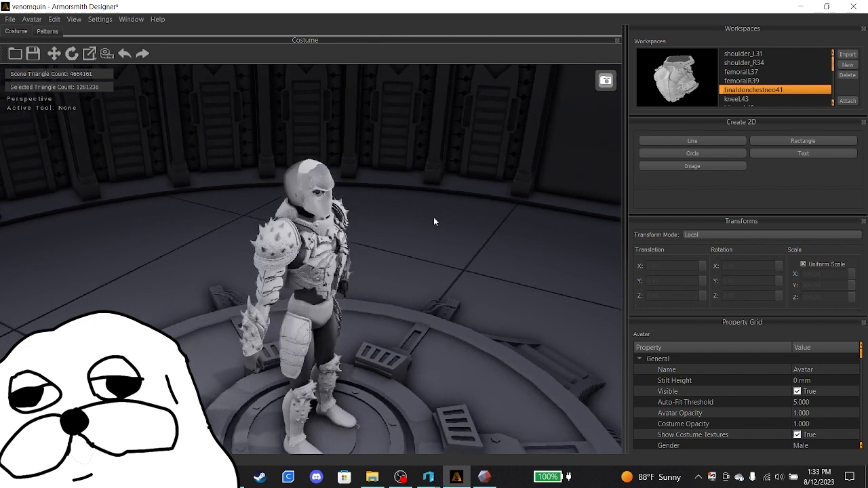
Examine the mask and the fit of the armor on the avatar from several angles, leaving the mask deselected
left_click(310, 165)
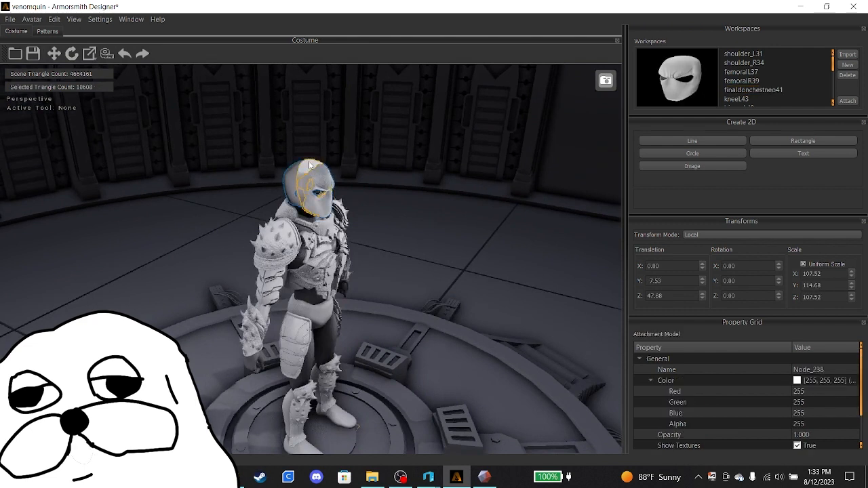
left_click(309, 163)
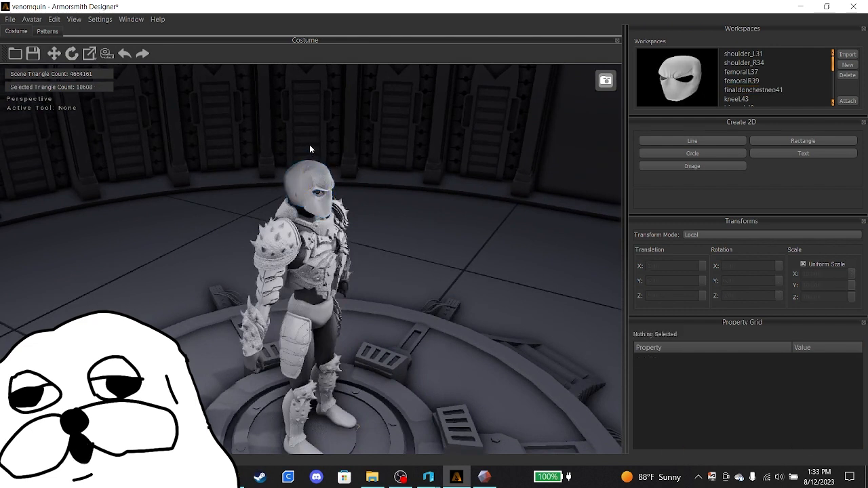
right_click(456, 258)
left_click(418, 304)
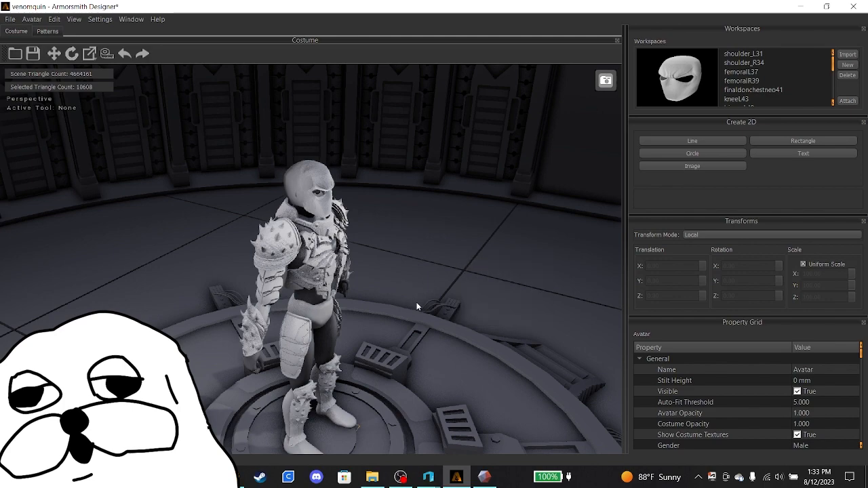
middle_click_drag(417, 307, 399, 245)
left_click_drag(434, 236, 464, 253)
right_click(463, 253)
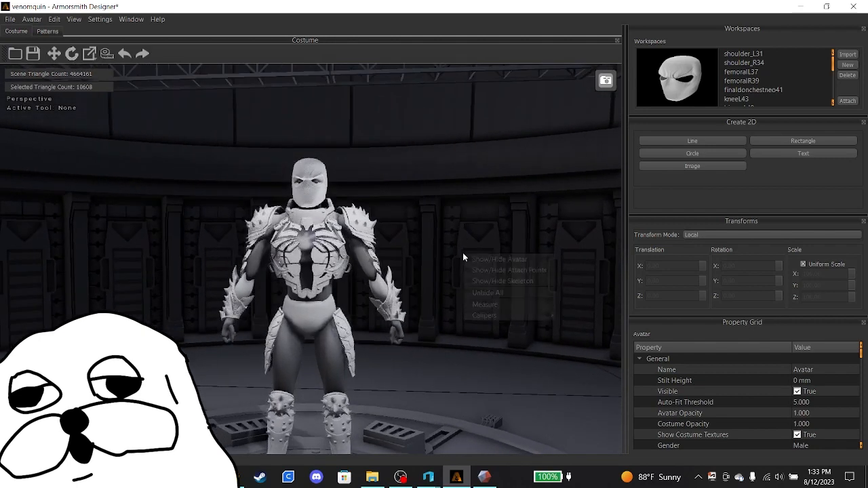
left_click(482, 407)
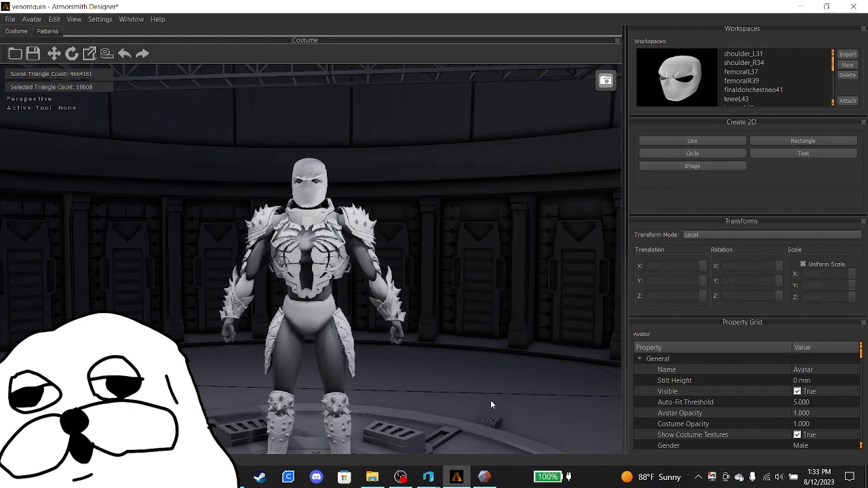
right_click(491, 404)
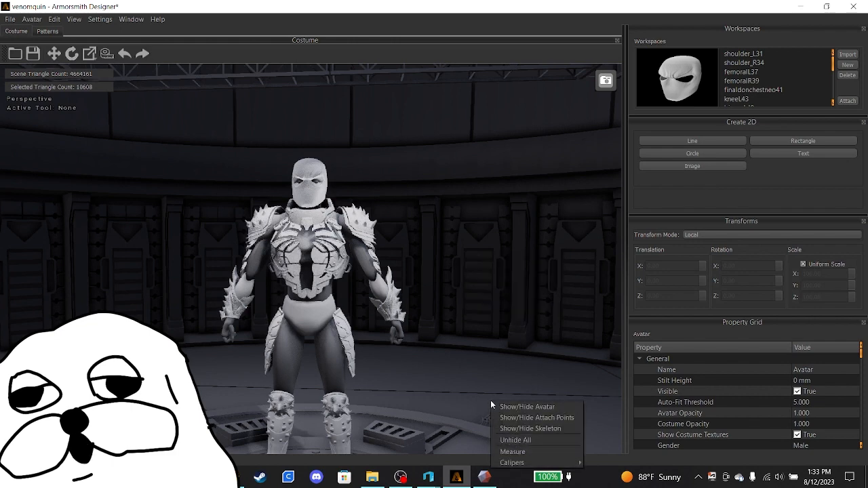
left_click(449, 382)
right_click_drag(418, 378, 436, 365)
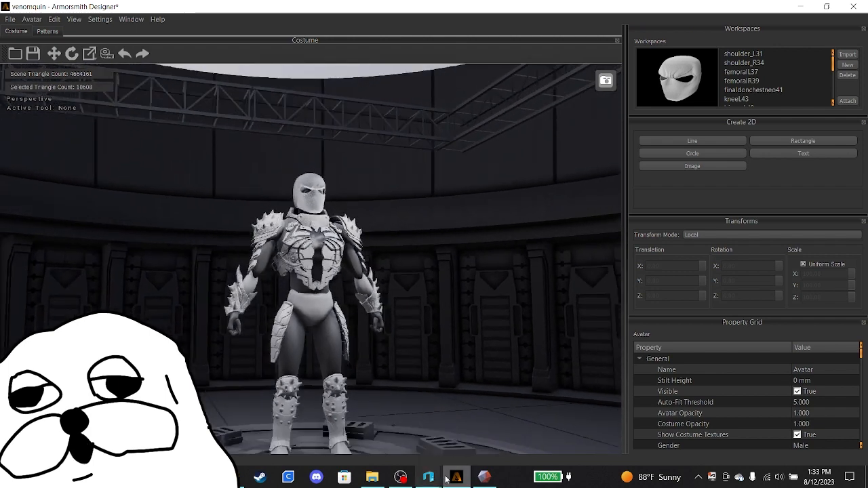
Compare the complete suit in 3D Builder with the costume on the Armorsmith Designer avatar
mouse_move(433, 480)
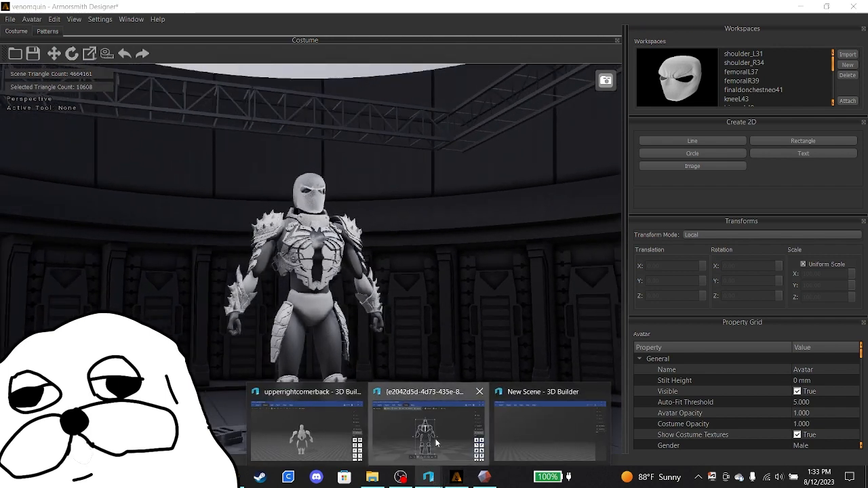
left_click(435, 439)
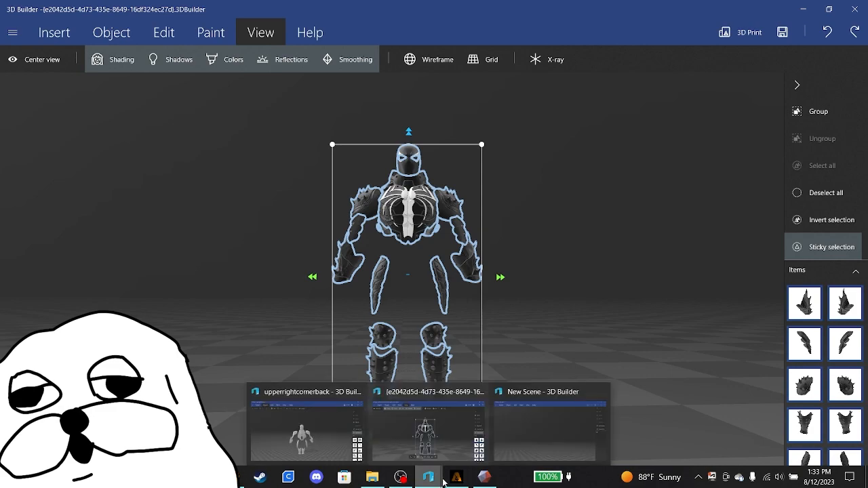
mouse_move(456, 477)
left_click(435, 385)
left_click_drag(435, 384, 485, 393)
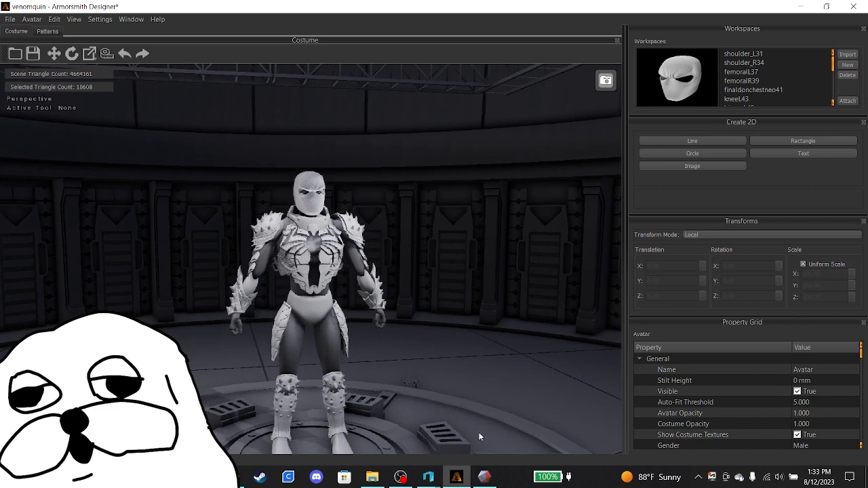
left_click(485, 477)
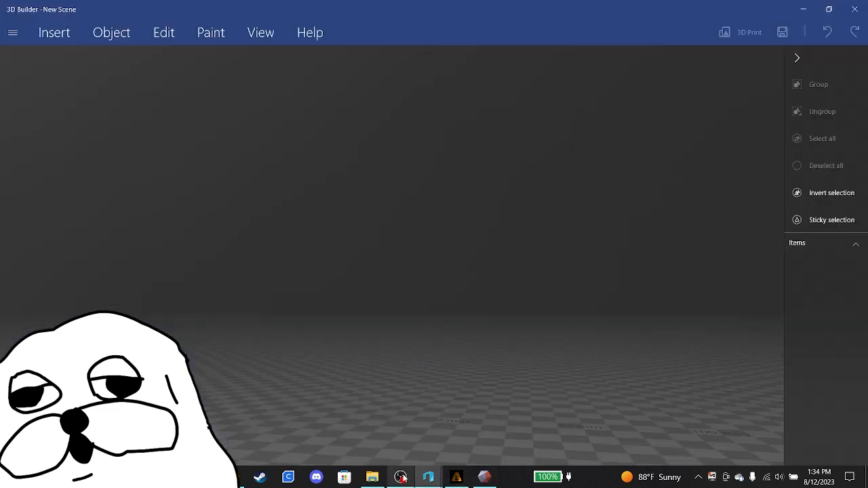
Import the Agent_Venom_Face_Form (1) model from the reinactment folder in Downloads into a new 3D Builder scene, using millimetres
left_click(373, 477)
double_click(187, 178)
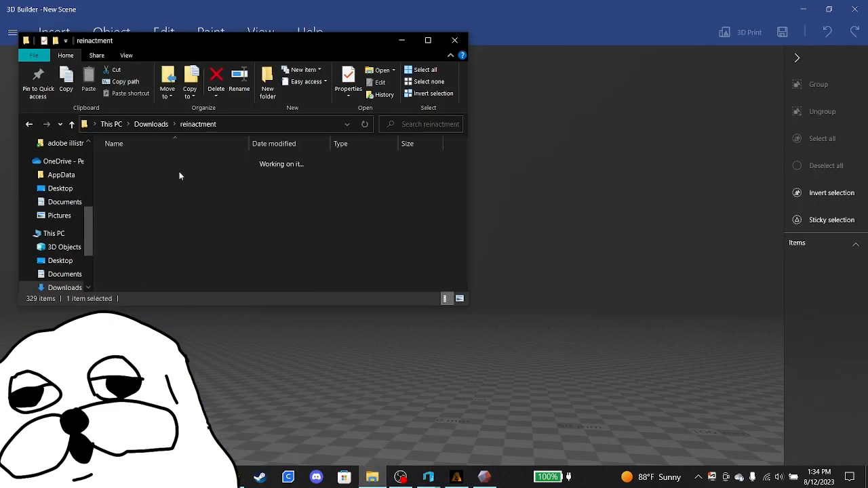
left_click_drag(188, 213, 233, 150)
left_click(232, 156)
left_click_drag(223, 192, 228, 339)
left_click_drag(234, 393, 234, 394)
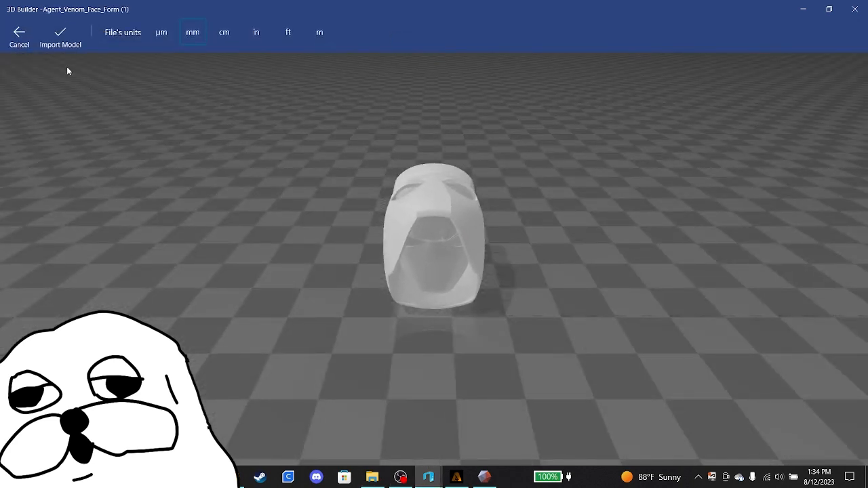
left_click(65, 40)
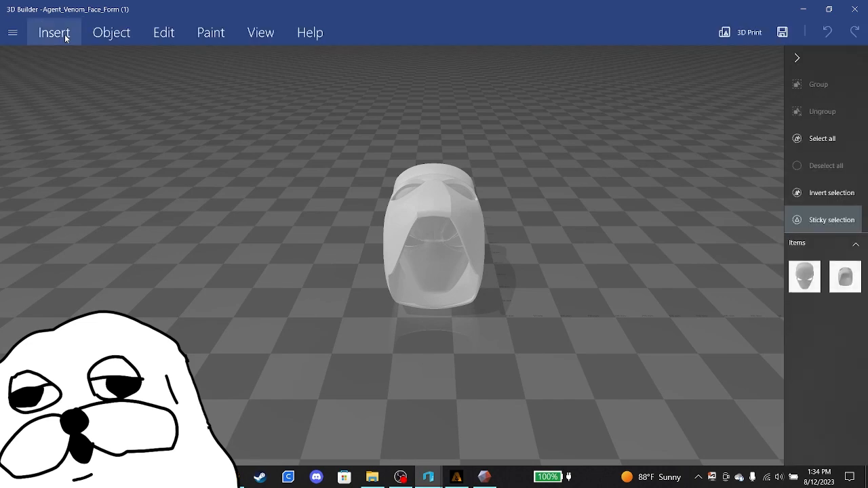
Rotate the full-head form upright and move it clear of the separate face mask
left_click_drag(614, 197, 430, 231)
left_click(430, 235)
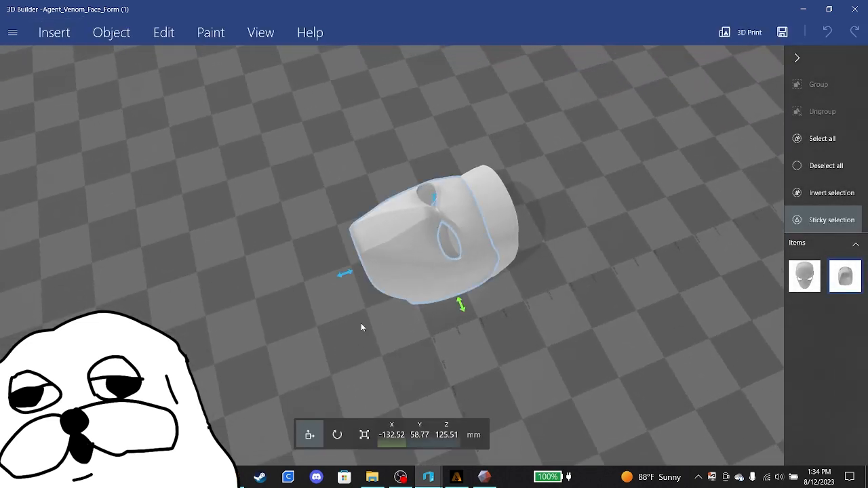
left_click(337, 435)
left_click_drag(425, 194, 255, 313)
left_click(301, 435)
left_click_drag(502, 315, 438, 190)
Scale the face mask up proportionally to about 188 × 143 × 252 mm and deselect it
left_click(468, 214)
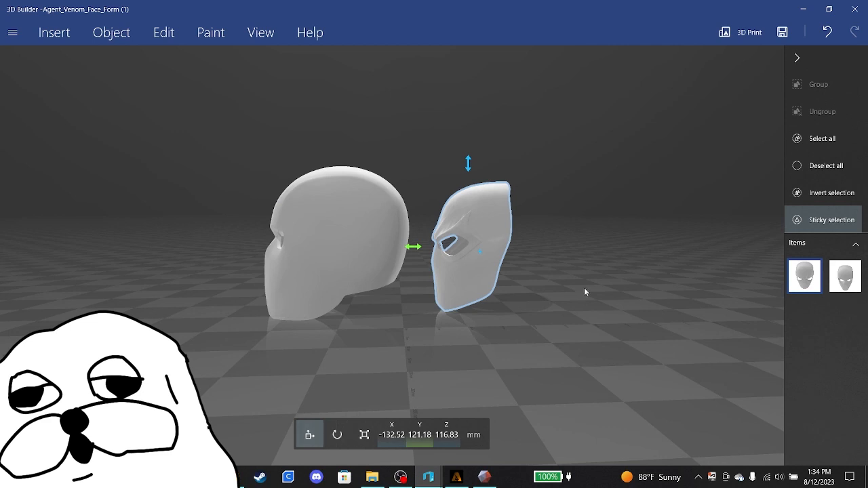
left_click_drag(584, 288, 667, 291)
left_click(361, 435)
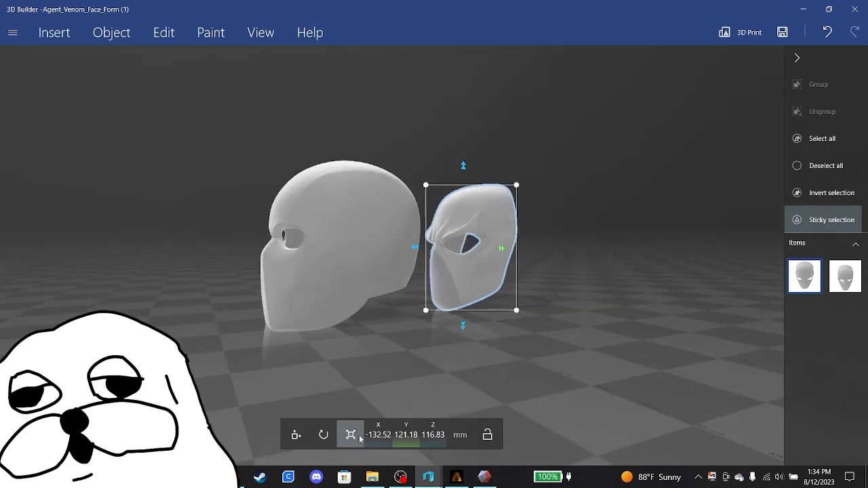
left_click_drag(516, 185, 519, 181)
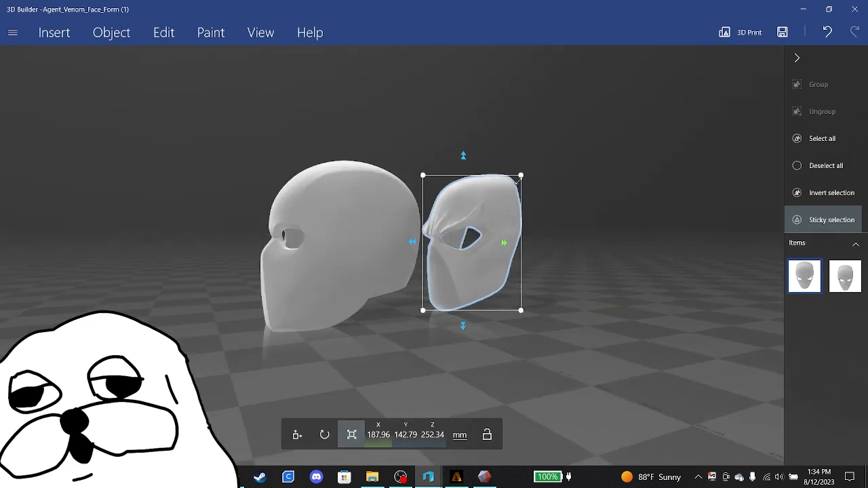
left_click(375, 348)
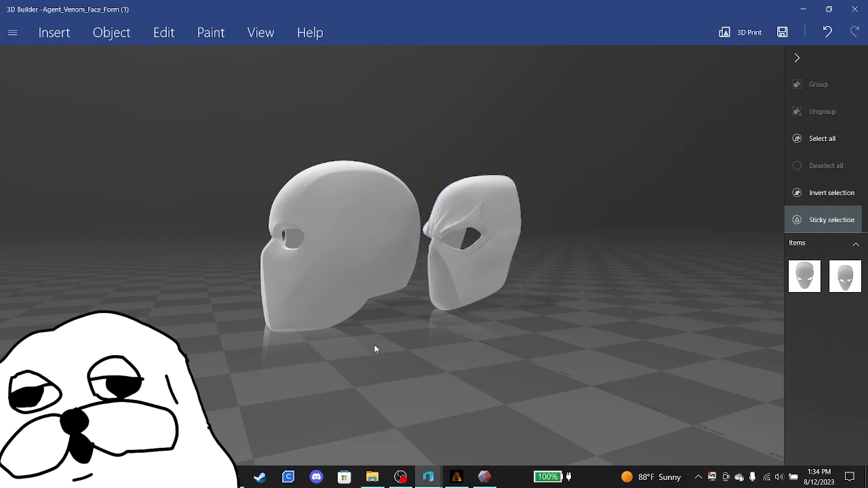
Move the face mask along Y to about -167.76 mm so it overlaps the front of the head form
left_click(442, 285)
left_click(297, 436)
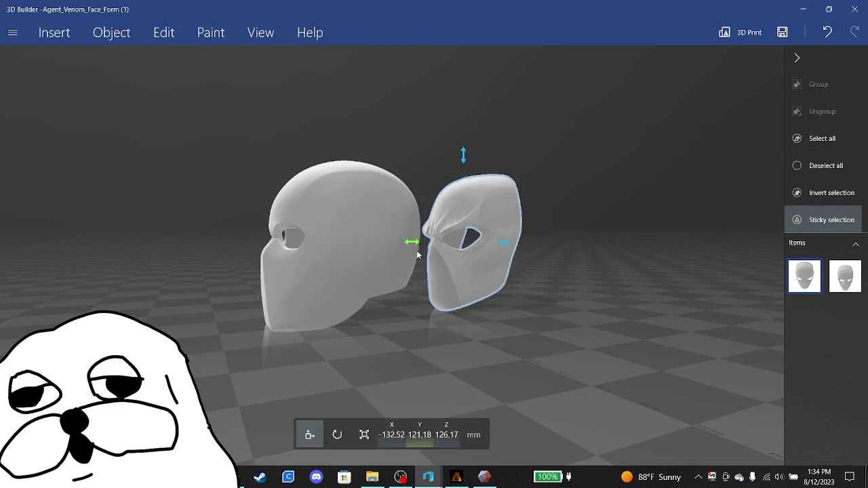
left_click_drag(413, 244, 237, 287)
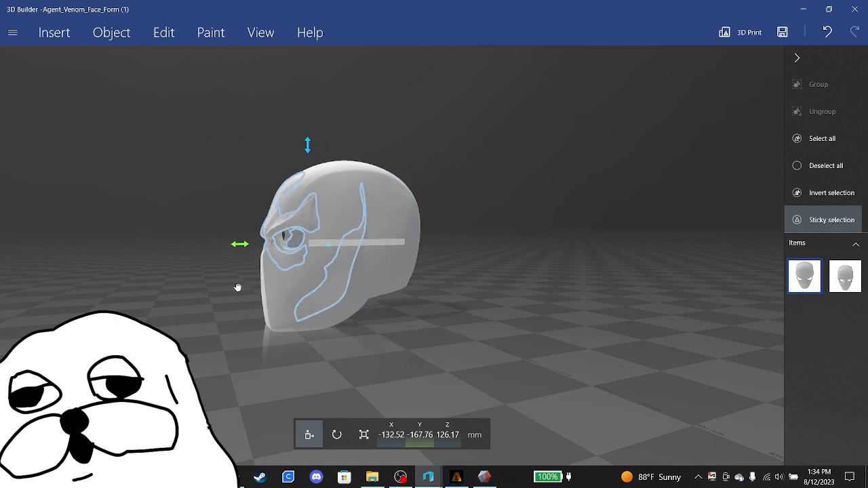
left_click_drag(182, 303, 163, 324)
left_click(326, 276)
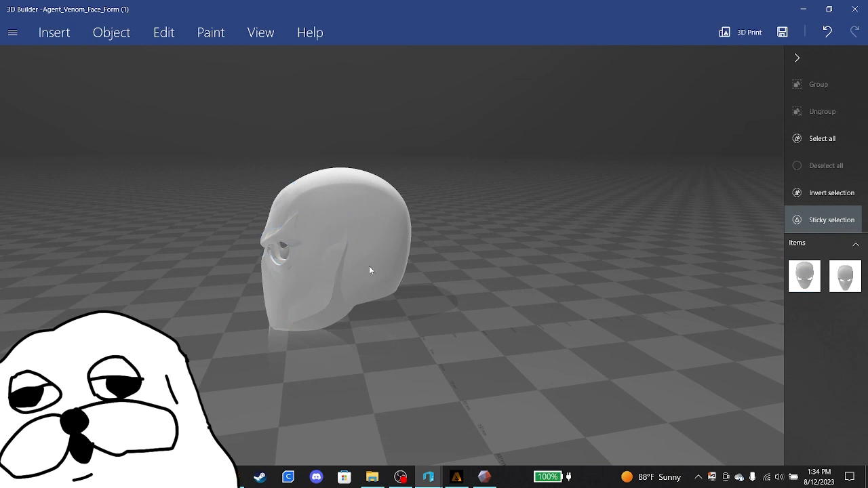
Split the head form with a vertical cutting plane at 90 degrees roll, keeping only the rear half
left_click(379, 267)
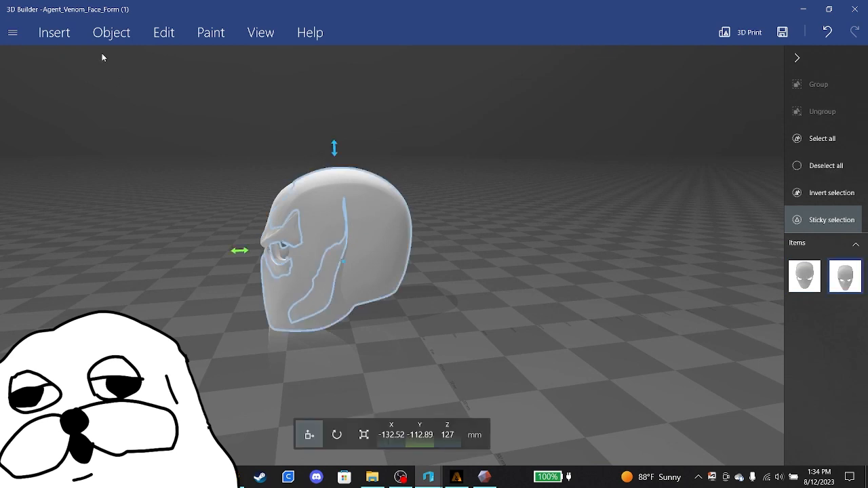
left_click(117, 38)
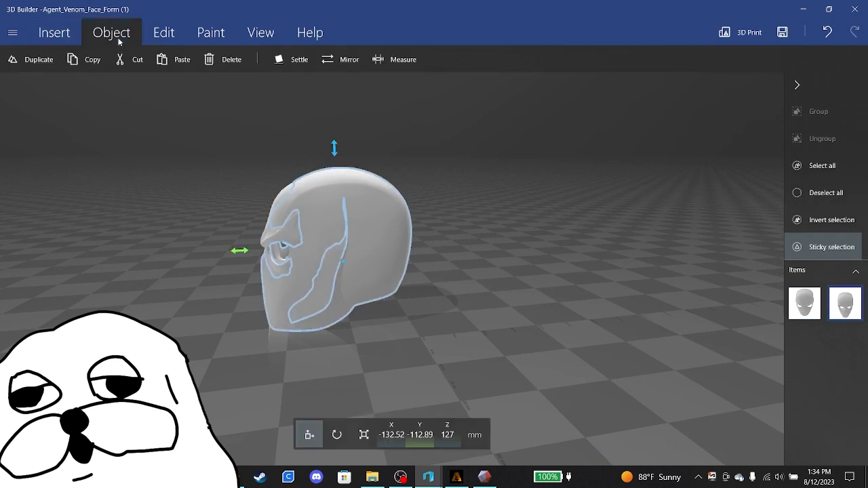
left_click(170, 36)
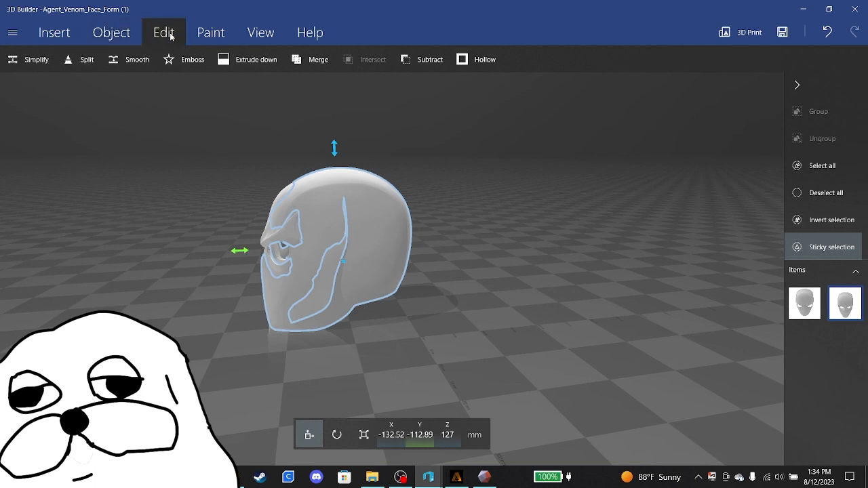
left_click(79, 66)
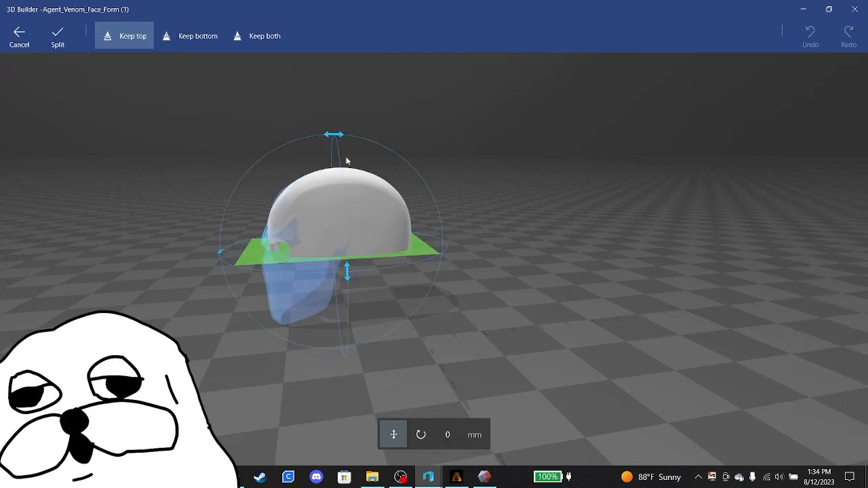
left_click_drag(339, 137, 288, 247)
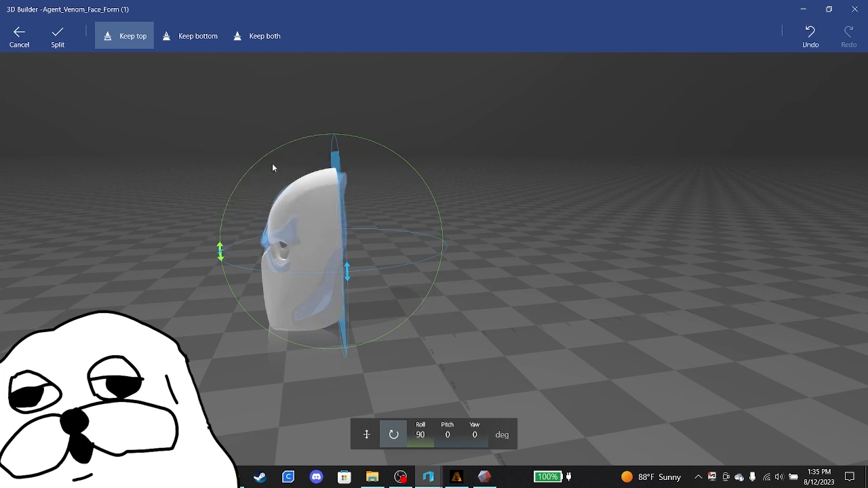
left_click(190, 35)
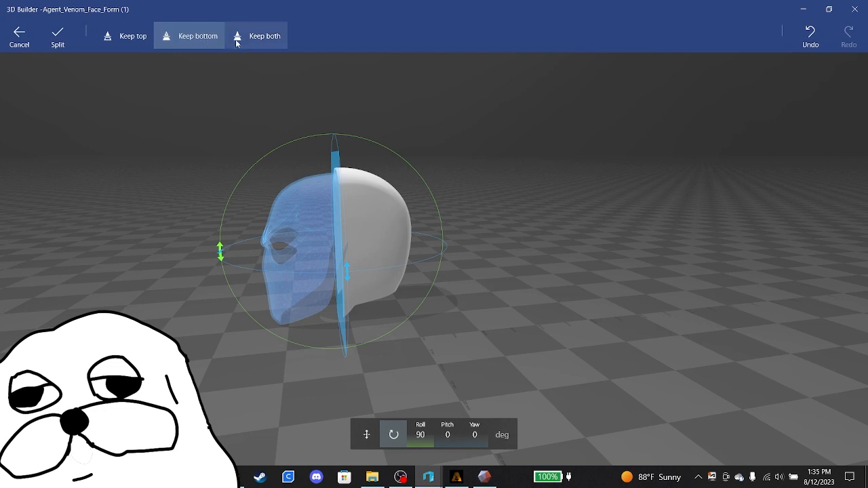
left_click(59, 41)
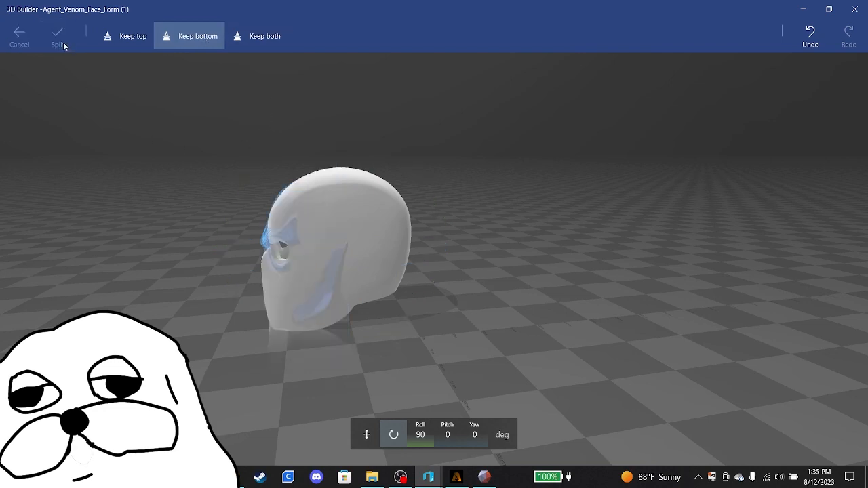
Scale the rear head piece to about 179.71 mm in X and 234.1 mm in Y to match the mask's edges
right_click_drag(161, 174, 388, 173)
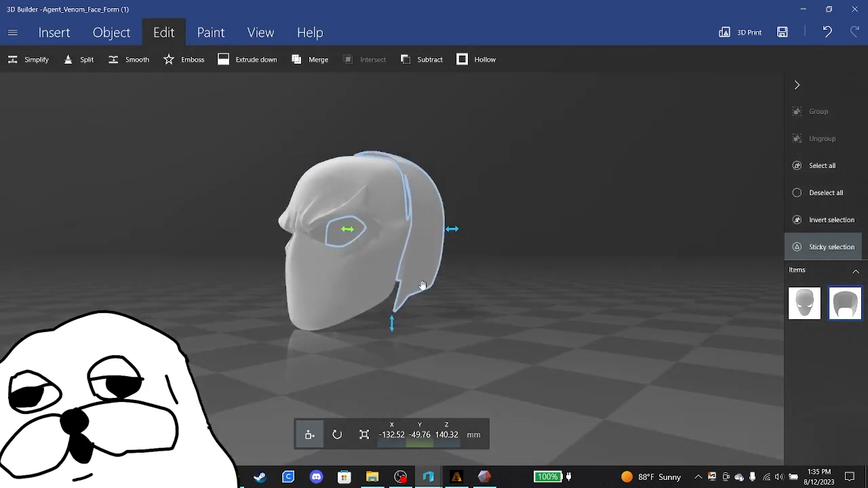
left_click(360, 435)
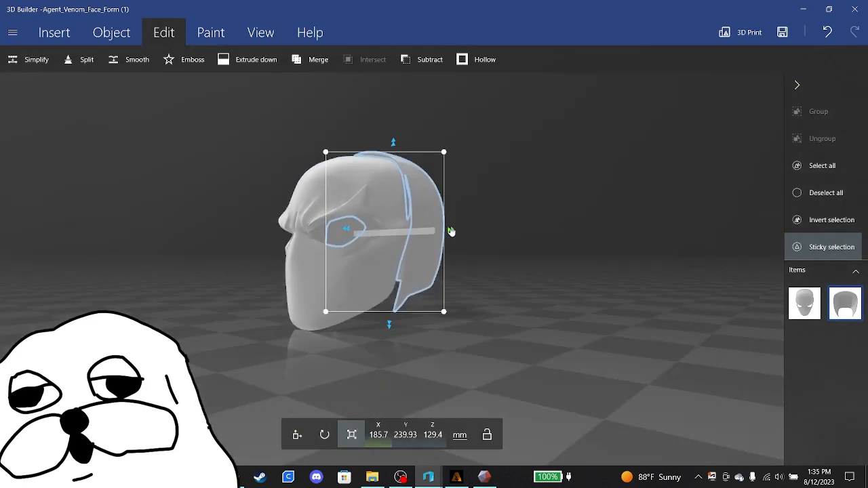
left_click_drag(451, 232, 448, 230)
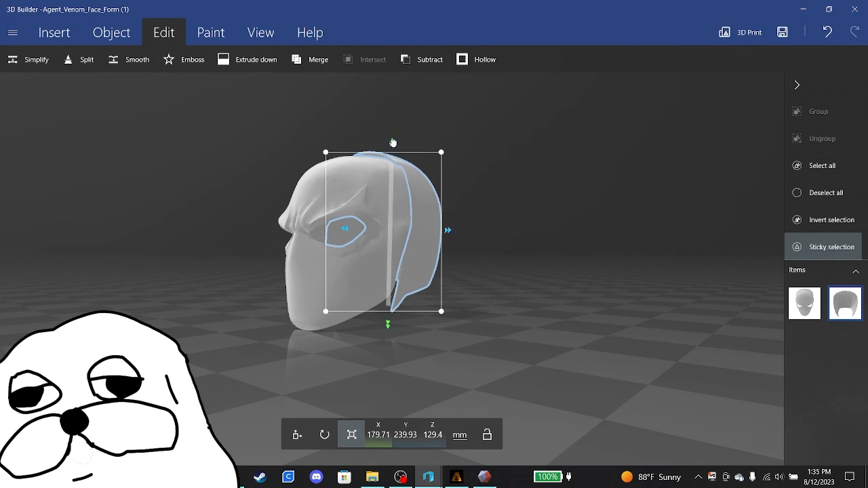
left_click_drag(393, 141, 394, 146)
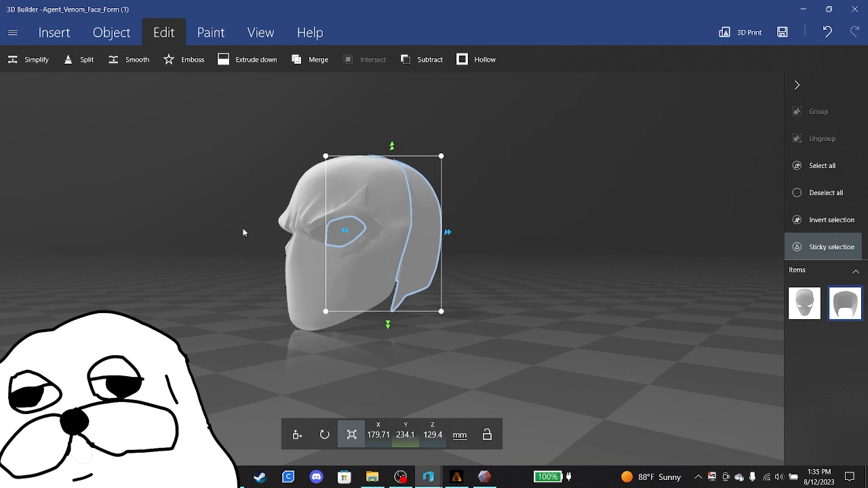
left_click(422, 267)
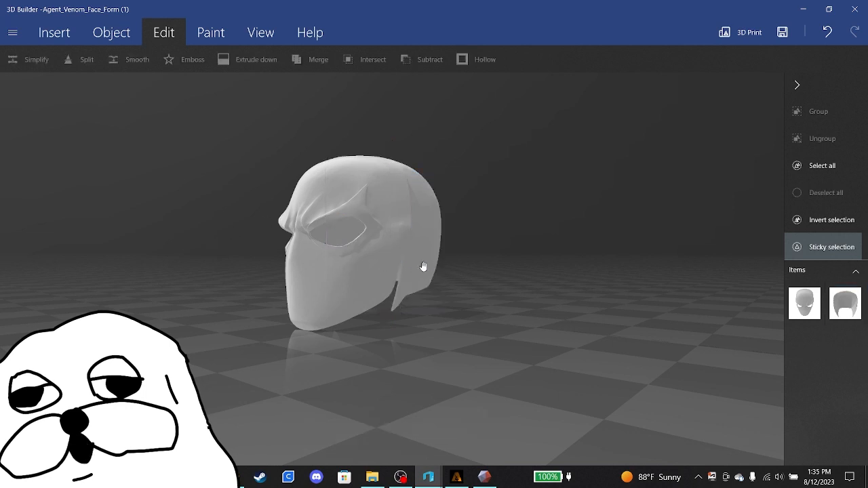
left_click_drag(436, 324, 363, 335)
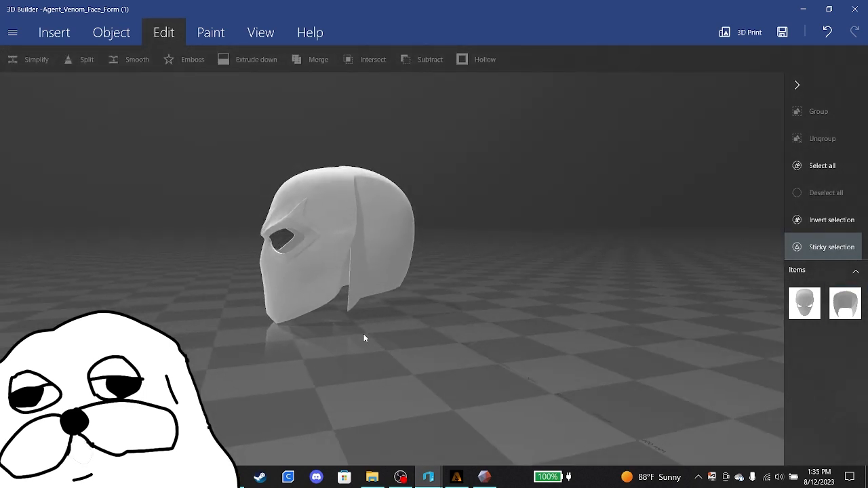
Tilt the rear head piece toward the mask, lower it to about Z 136.23 mm, and leave both parts deselected
left_click(355, 261)
left_click(299, 434)
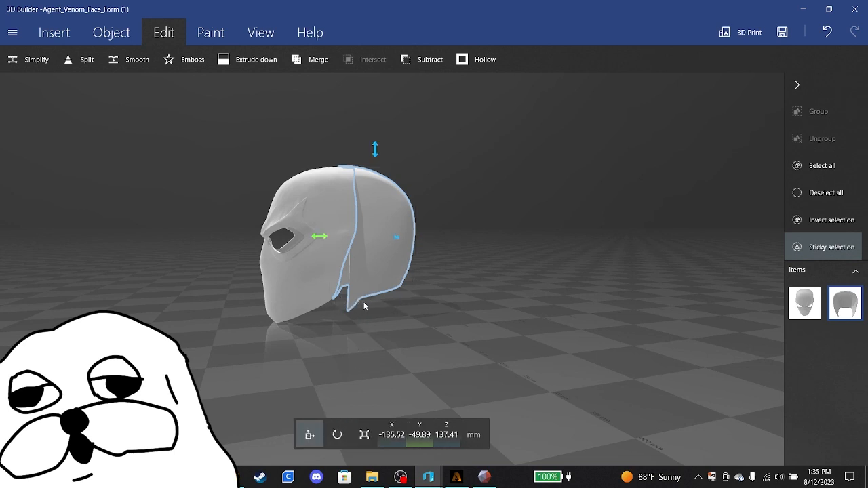
left_click(337, 435)
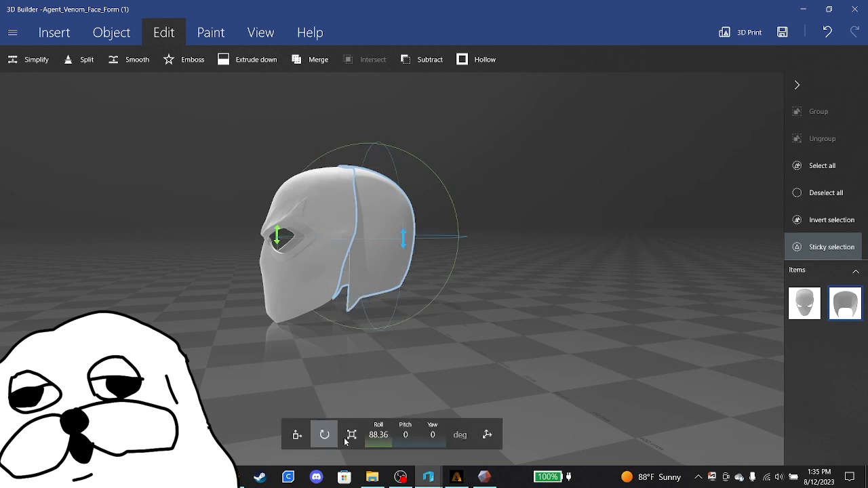
left_click_drag(276, 239, 311, 235)
left_click(299, 432)
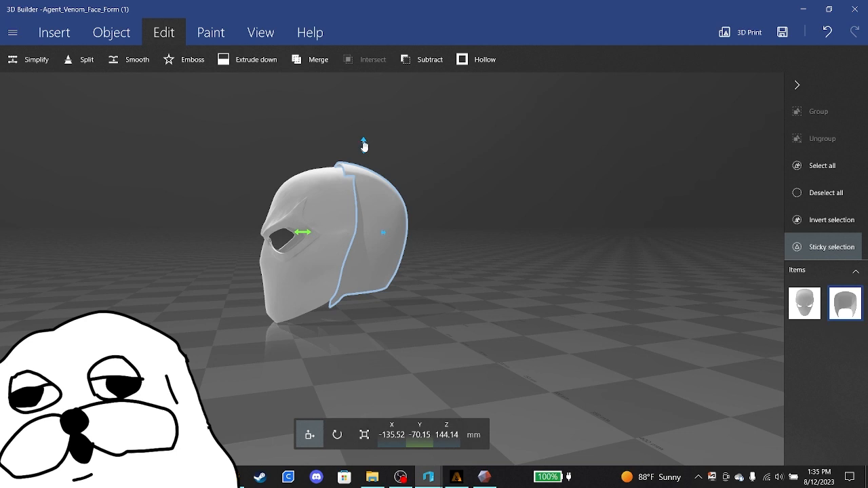
left_click_drag(364, 144, 359, 148)
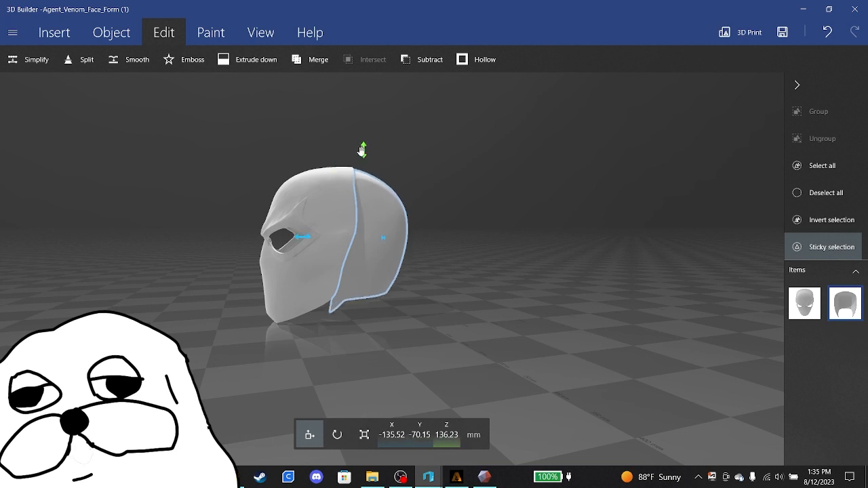
left_click(359, 223)
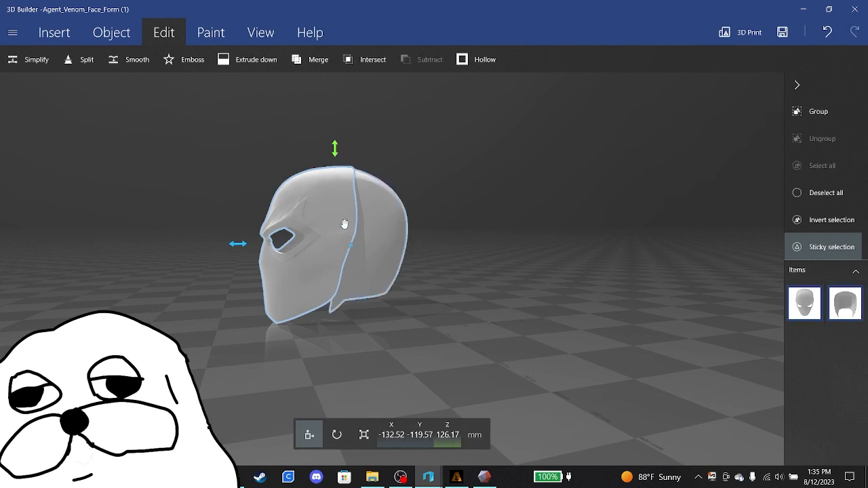
left_click(360, 223)
left_click(390, 216)
mouse_move(435, 220)
left_mouse_down()
mouse_move(300, 235)
mouse_move(492, 202)
mouse_move(487, 247)
mouse_move(426, 189)
mouse_move(427, 208)
left_mouse_up()
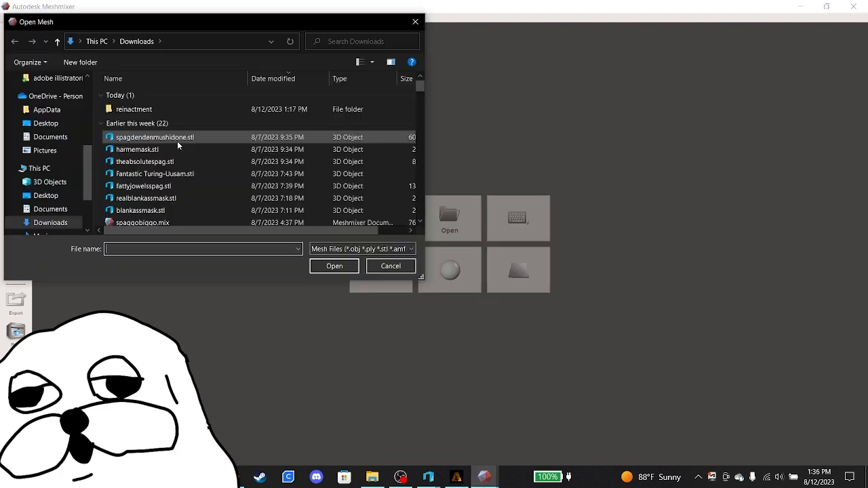
Open spagdendenmushidone.stl from Downloads in Meshmixer, view it from the front, and show the Meshmix primitives library
left_click(177, 138)
left_click(335, 265)
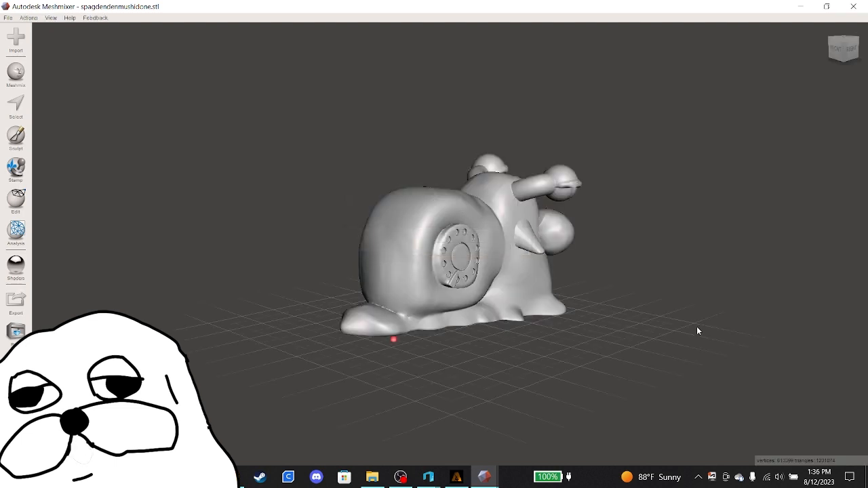
right_click_drag(674, 325, 529, 307)
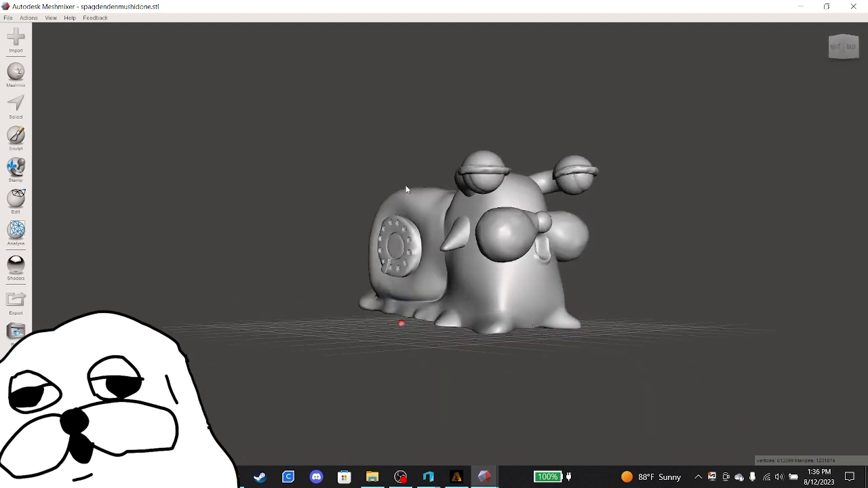
left_click(16, 73)
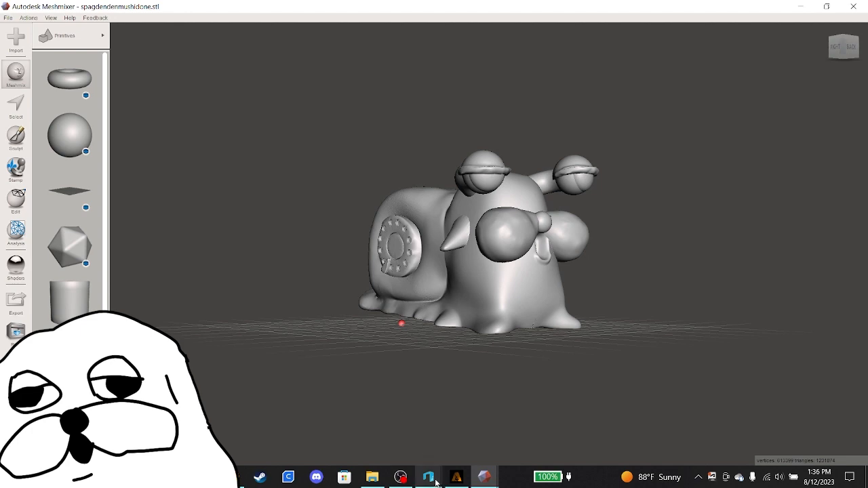
Switch back to 3D Builder and examine the joined mask and rear head piece from above, behind and the front
mouse_move(436, 482)
left_click(544, 450)
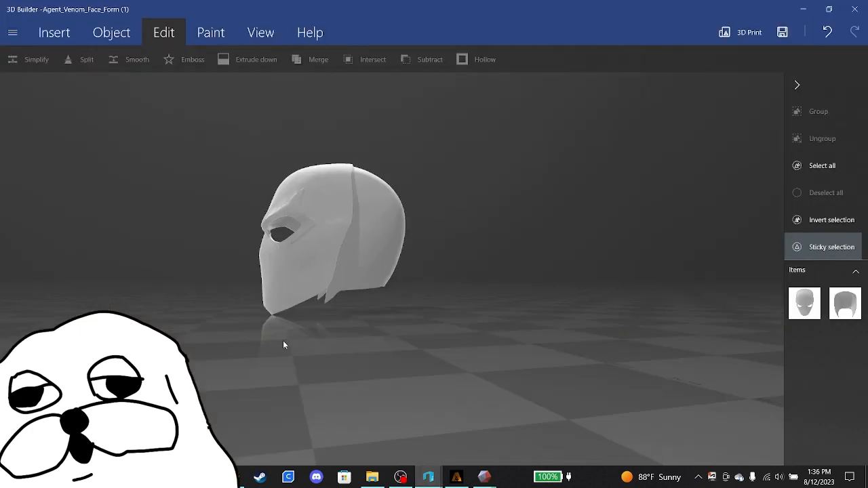
right_click_drag(283, 345, 240, 440)
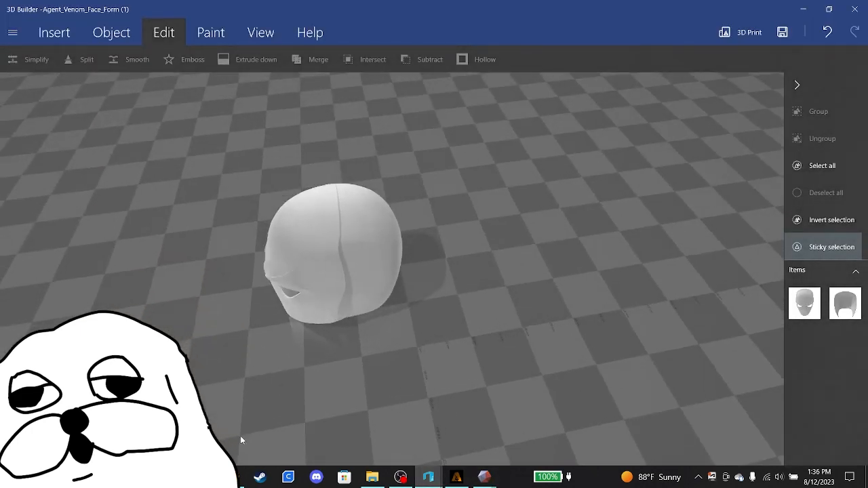
left_click_drag(531, 197, 341, 207)
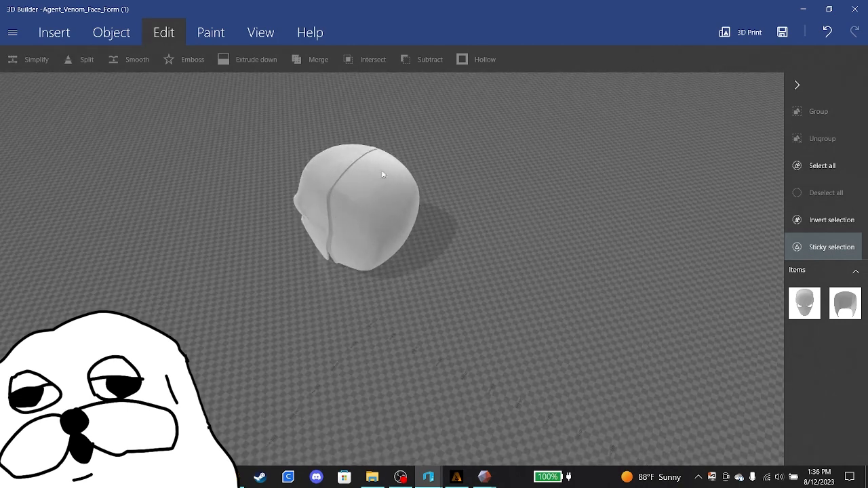
left_click_drag(493, 177, 329, 130)
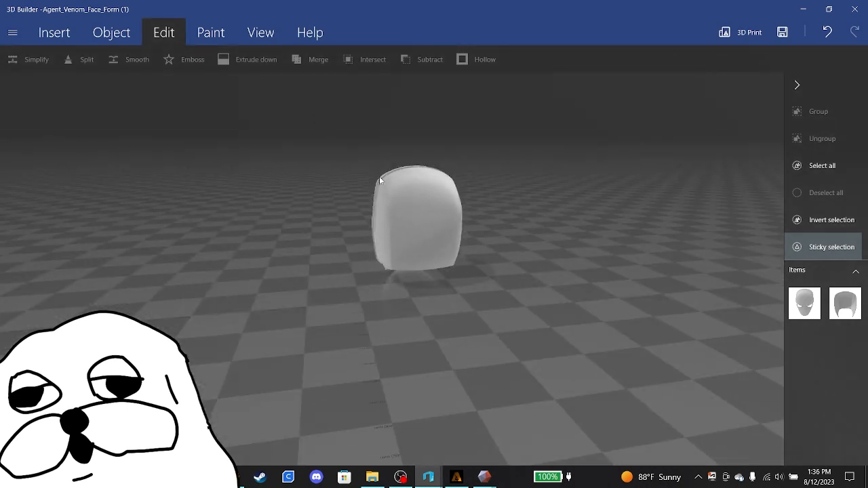
left_click_drag(494, 170, 289, 168)
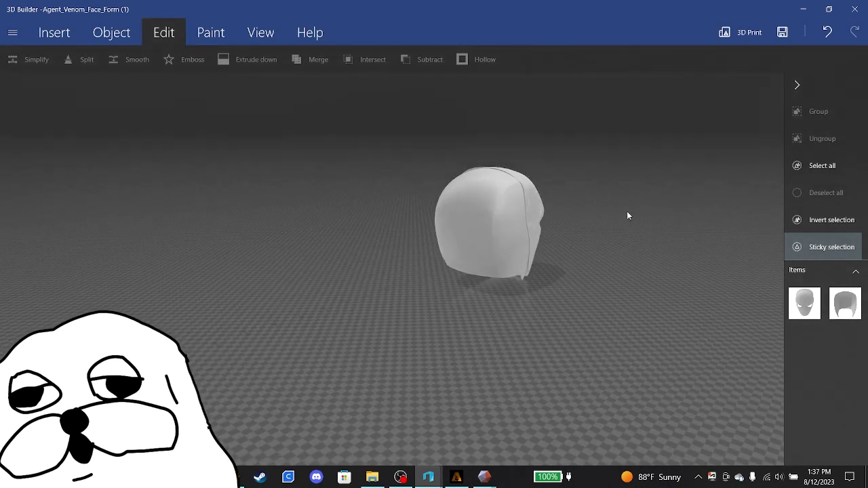
left_click_drag(627, 216, 161, 195)
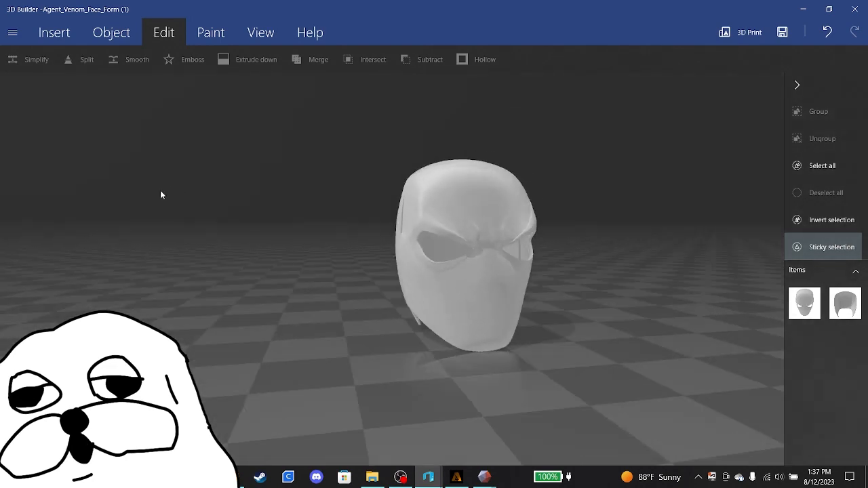
Switch to the spagdendenmushidone.stl model in Meshmixer, view it from the front, and activate the Select tool
mouse_move(485, 477)
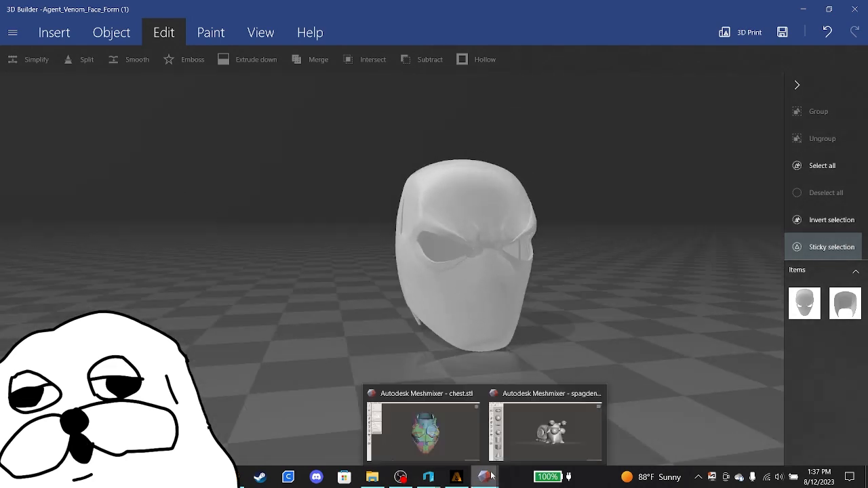
left_click(547, 434)
right_click_drag(617, 250, 556, 287)
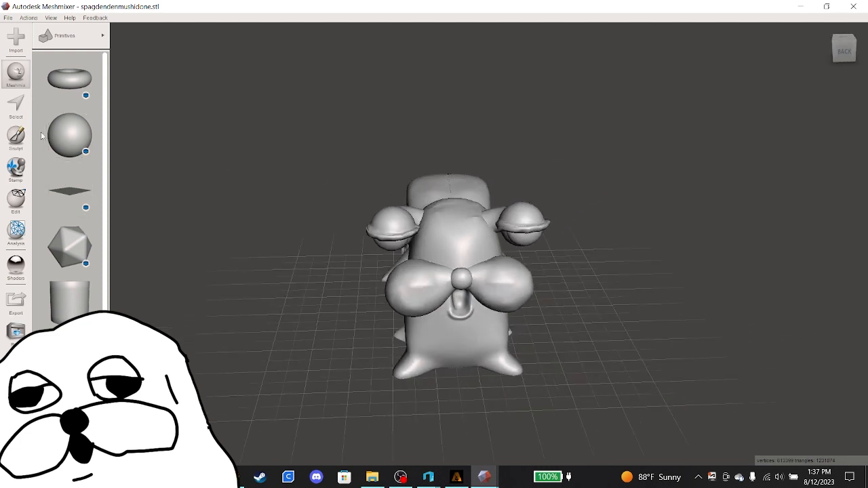
left_click(16, 105)
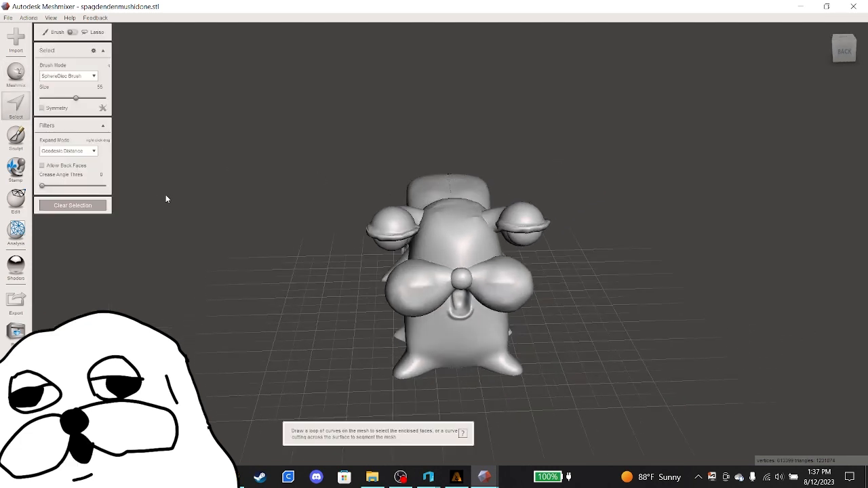
Switch back to the Agent_Venom_Face_Form model in 3D Builder and merge the face mask and rear head piece into one object
mouse_move(428, 476)
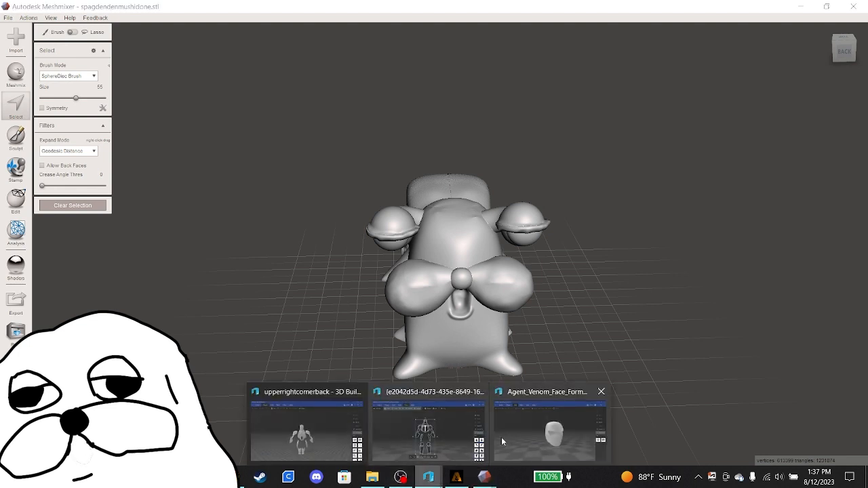
left_click(501, 436)
right_click_drag(299, 307, 538, 293)
left_click(538, 293)
left_click(503, 252)
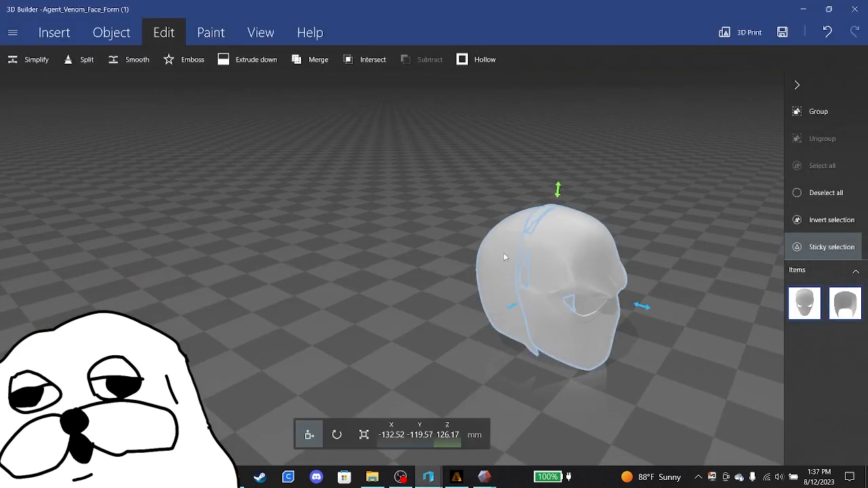
left_click(312, 67)
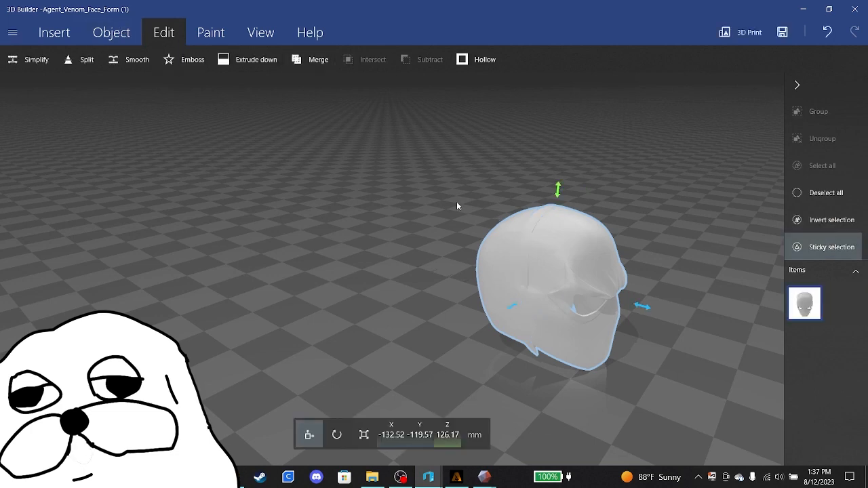
right_click_drag(457, 202, 328, 155)
left_click_drag(266, 155, 254, 155)
Switch to the snail model in Meshmixer and smooth the top of its head with the ShrinkSmooth sculpting brush
mouse_move(484, 477)
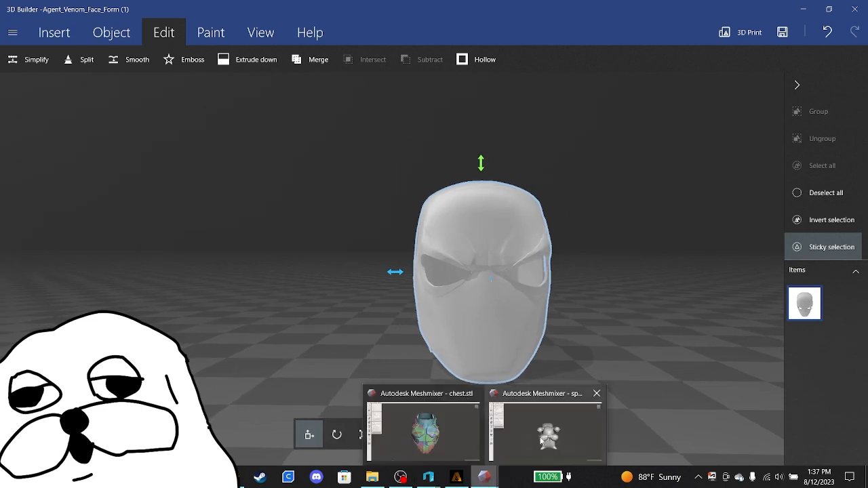
left_click(542, 436)
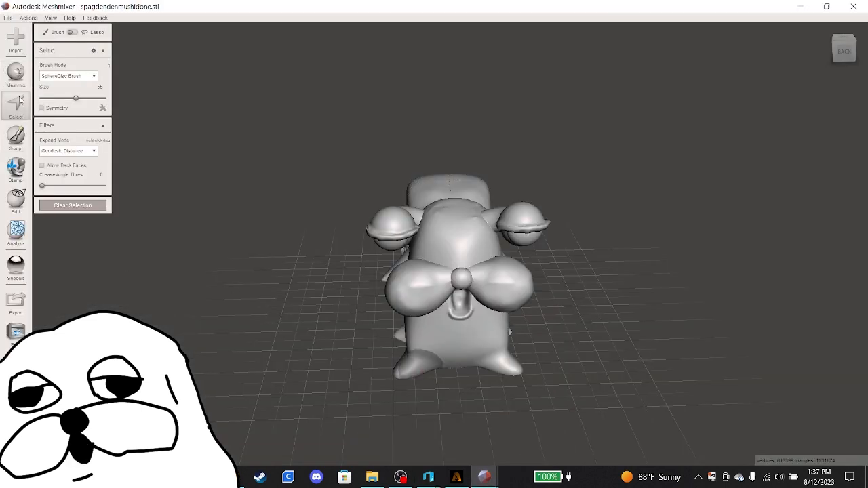
left_click(17, 135)
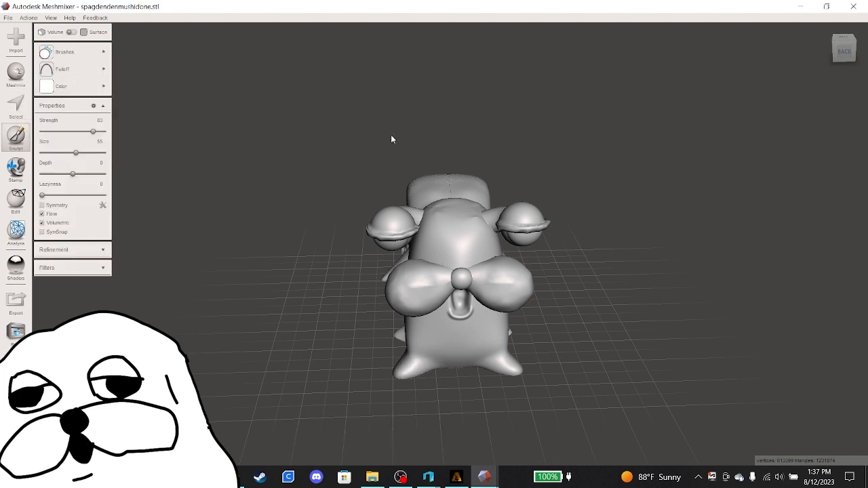
left_click_drag(394, 138, 192, 63)
mouse_move(71, 52)
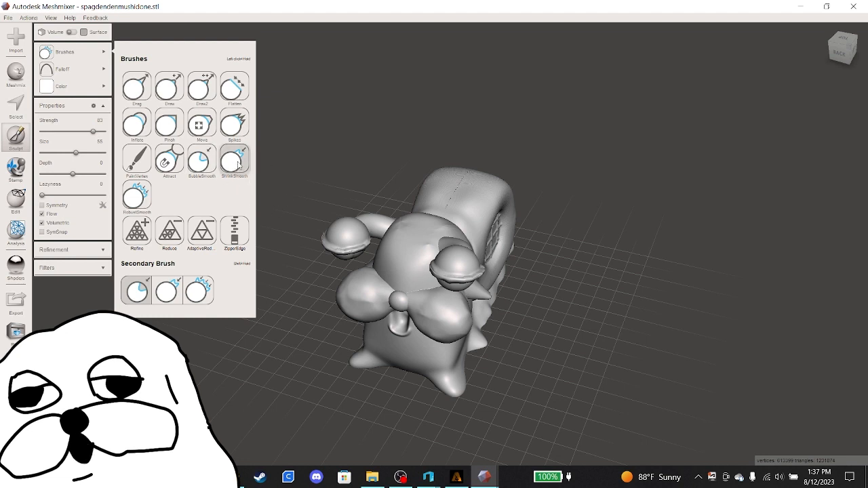
left_click(238, 161)
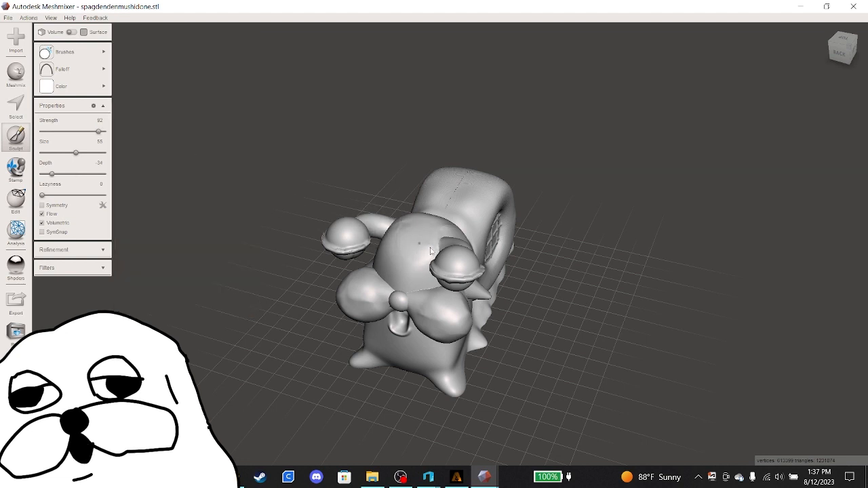
mouse_move(420, 247)
left_mouse_down()
mouse_move(400, 218)
mouse_move(449, 234)
left_mouse_up()
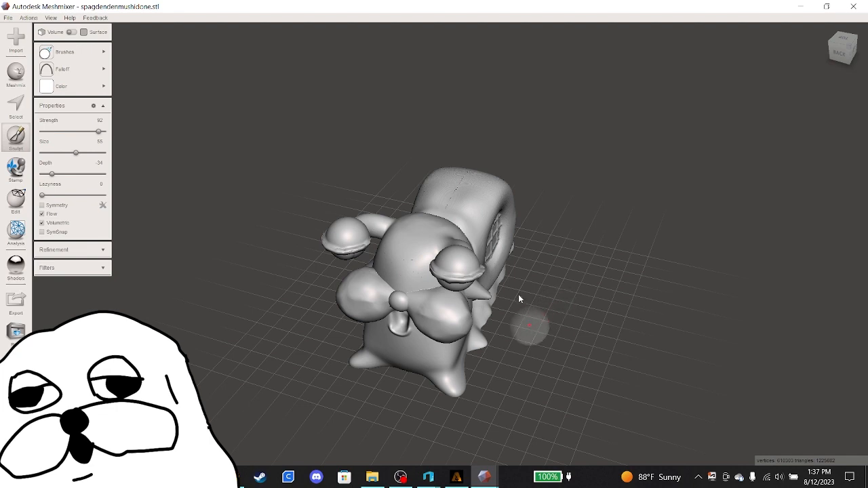
Smooth the surface along the top of the snail's shell with a sculpting brush at strength 41 and depth 0
right_click_drag(520, 296, 420, 356)
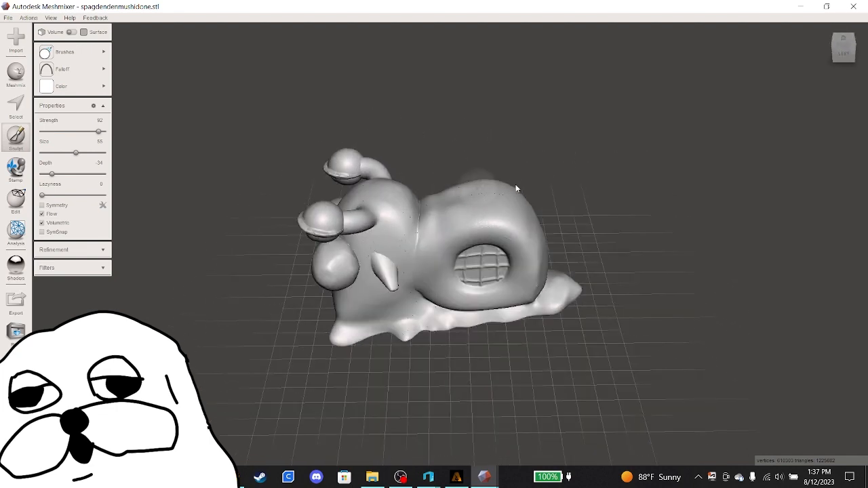
mouse_move(94, 58)
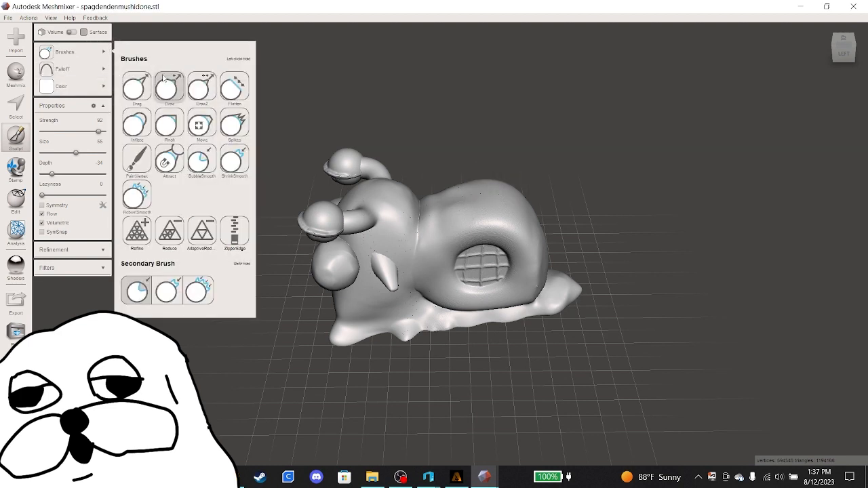
key("shift")
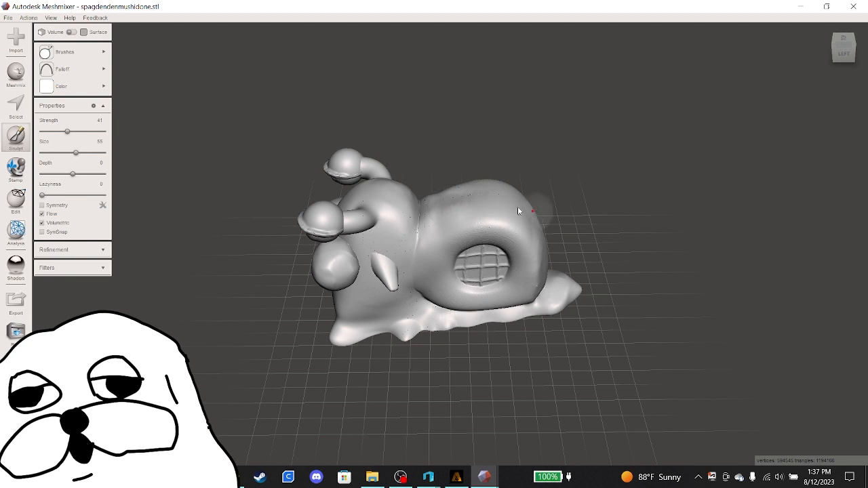
left_click_drag(491, 207, 498, 208, "shift")
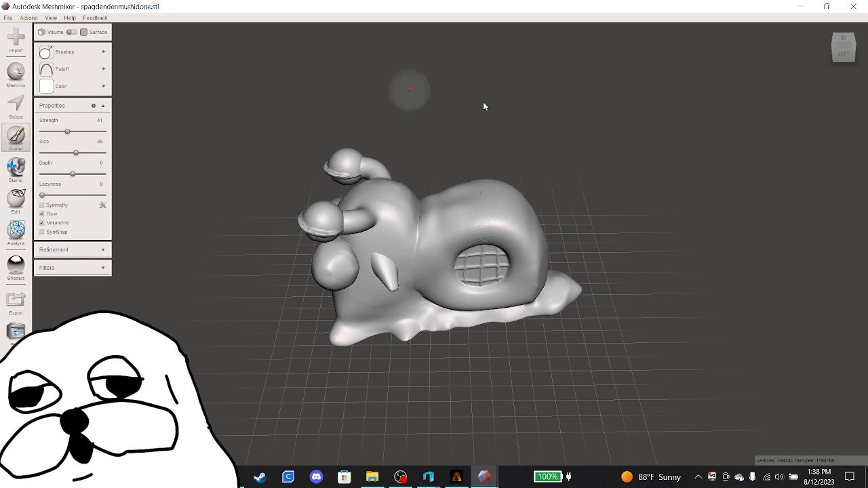
right_click_drag(393, 116, 545, 68)
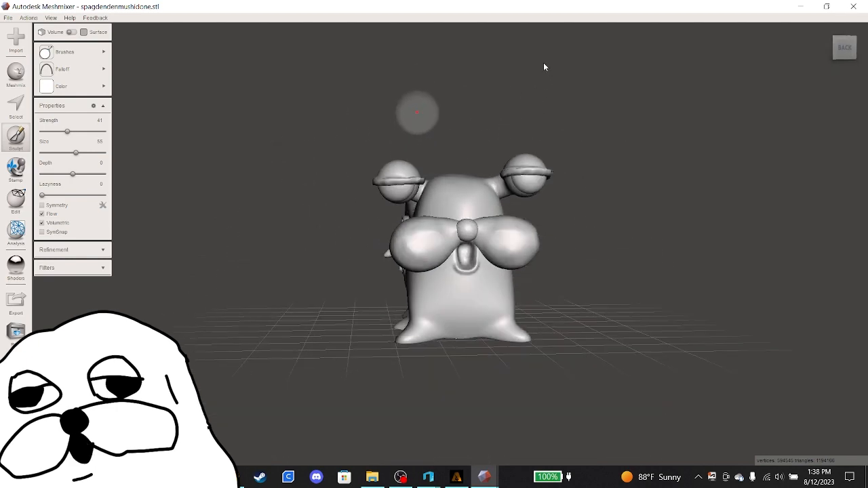
Switch to the venomquin costume in Armorsmith Designer and examine the helmet on the avatar from the side, above and the front
left_click(432, 479)
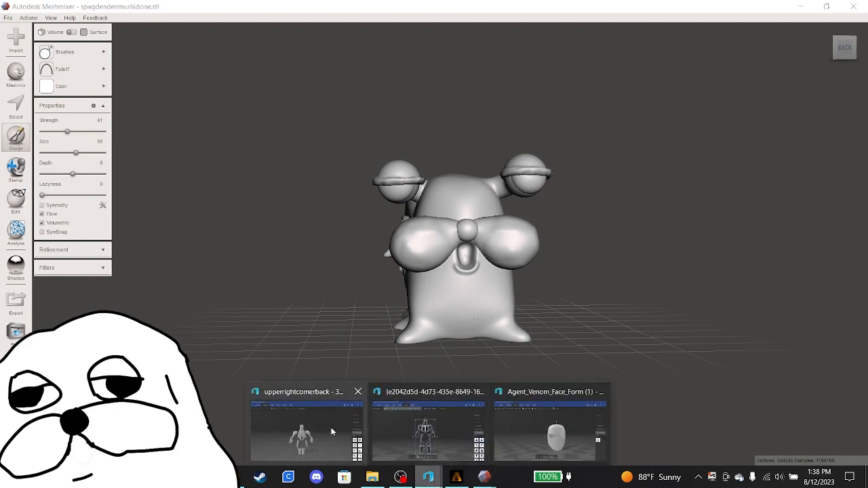
mouse_move(332, 432)
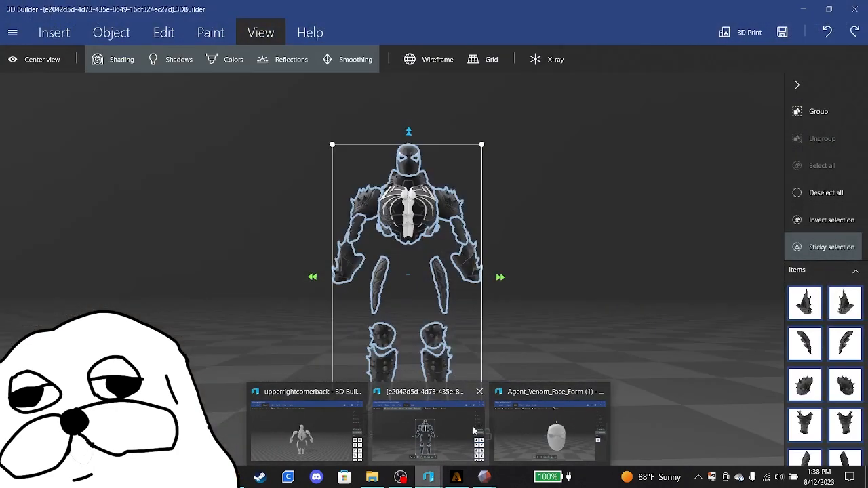
left_click(474, 431)
left_click(456, 476)
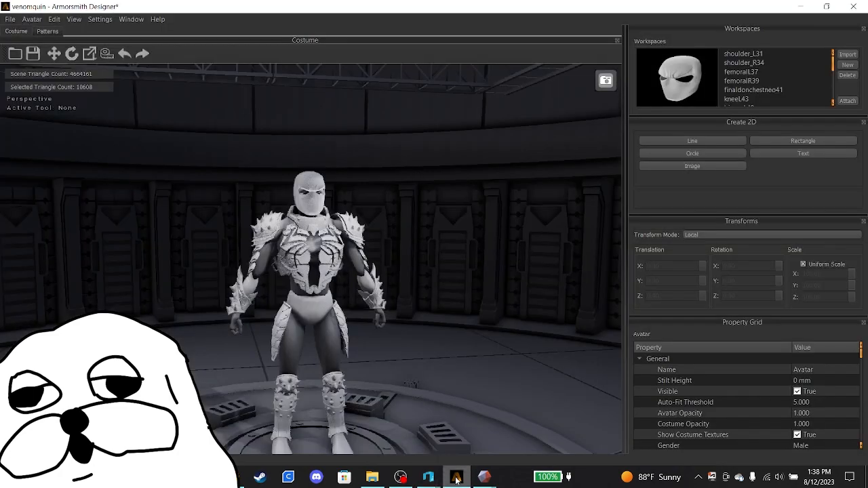
left_click_drag(382, 229, 327, 187)
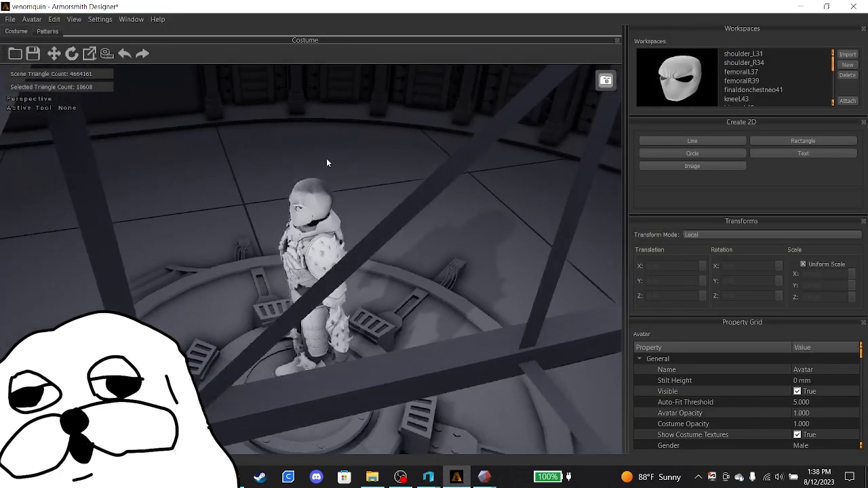
scroll(326, 158, "up", 3)
scroll(326, 158, "up", 3)
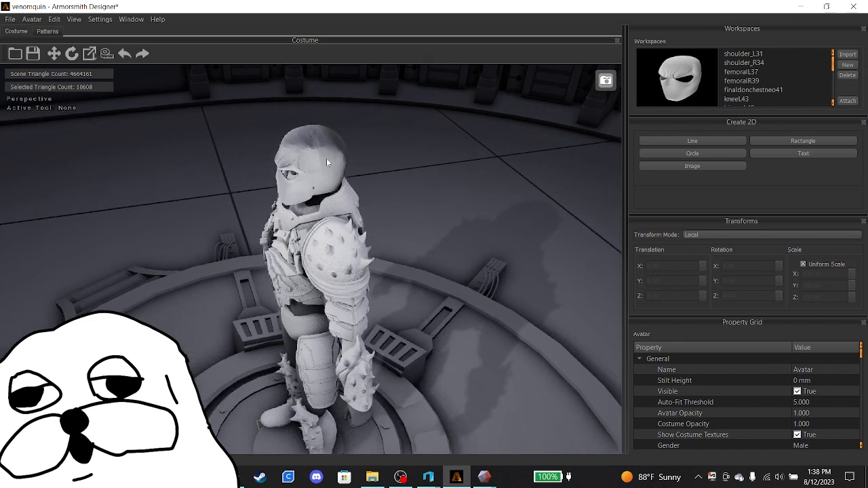
scroll(327, 158, "up", 2)
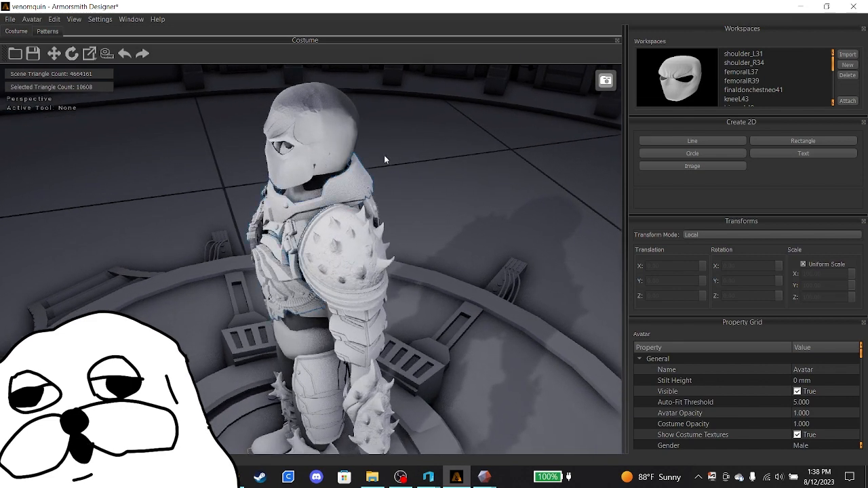
left_click_drag(385, 110, 374, 70)
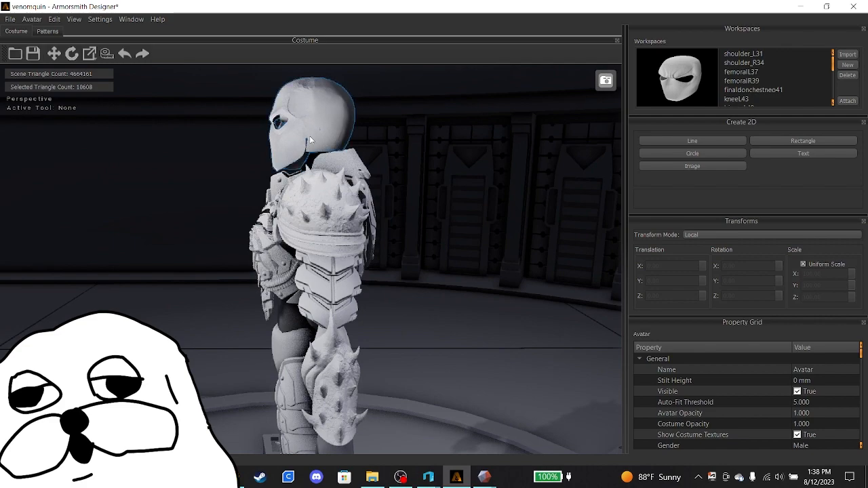
left_click_drag(403, 100, 395, 181)
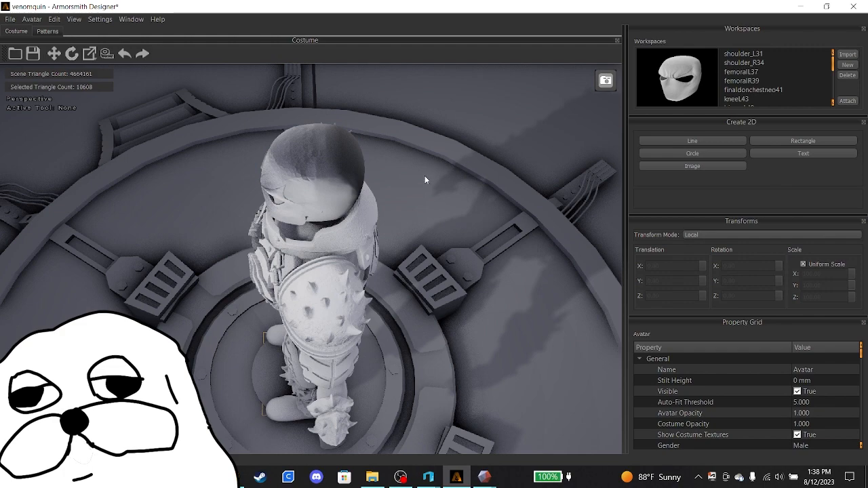
middle_click_drag(425, 176, 449, 129)
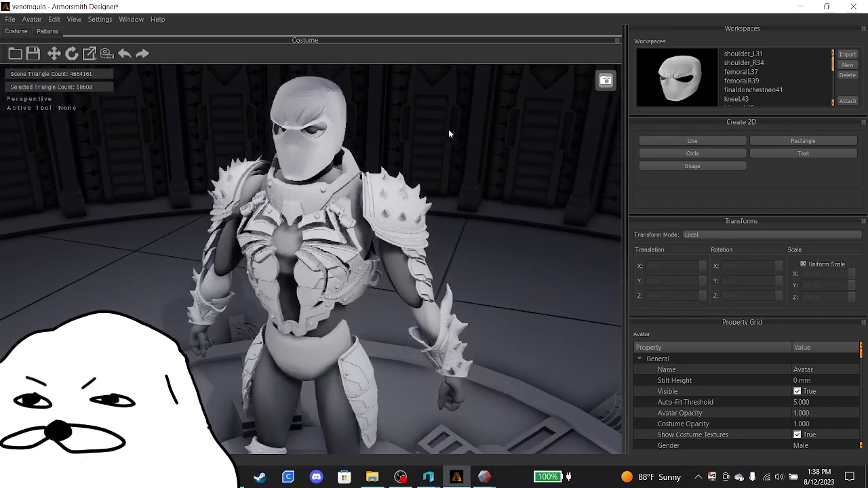
Switch to the upperrightcornerback project in 3D Builder and view the complete armor from the front
mouse_move(457, 483)
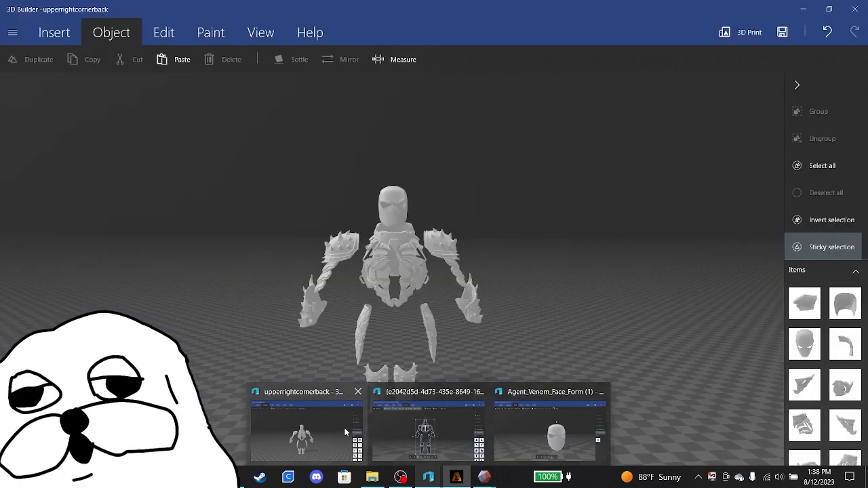
left_click(345, 427)
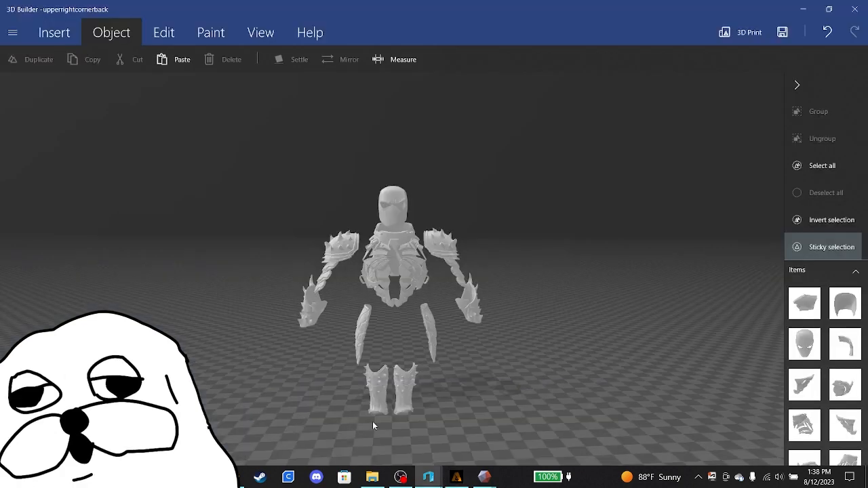
left_click_drag(503, 388, 507, 369)
scroll(486, 391, "up", 5)
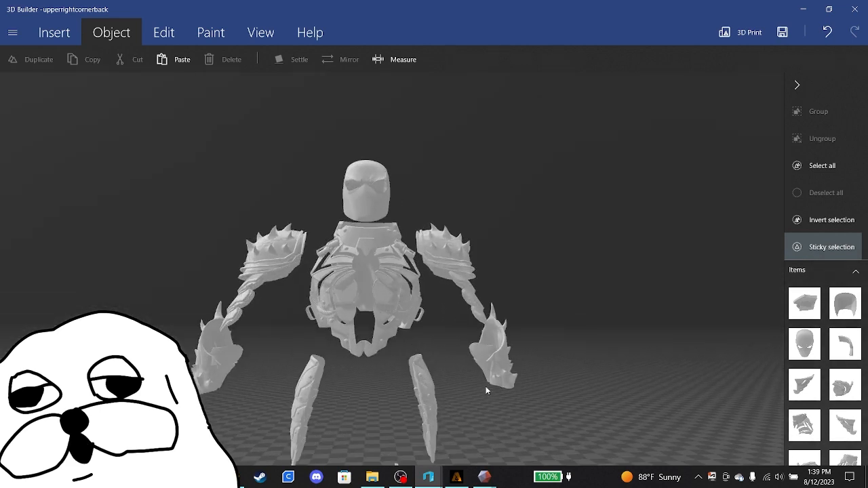
scroll(486, 391, "down", 4)
right_click_drag(484, 386, 451, 379)
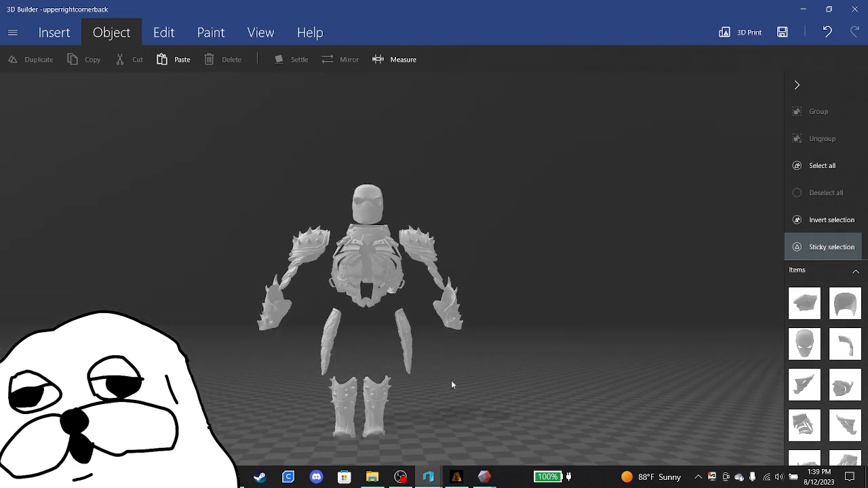
Select all armor pieces and examine the division lines across the suit from the front and both sides
left_click(826, 165)
right_click_drag(604, 277, 623, 219)
left_click_drag(623, 223, 578, 243)
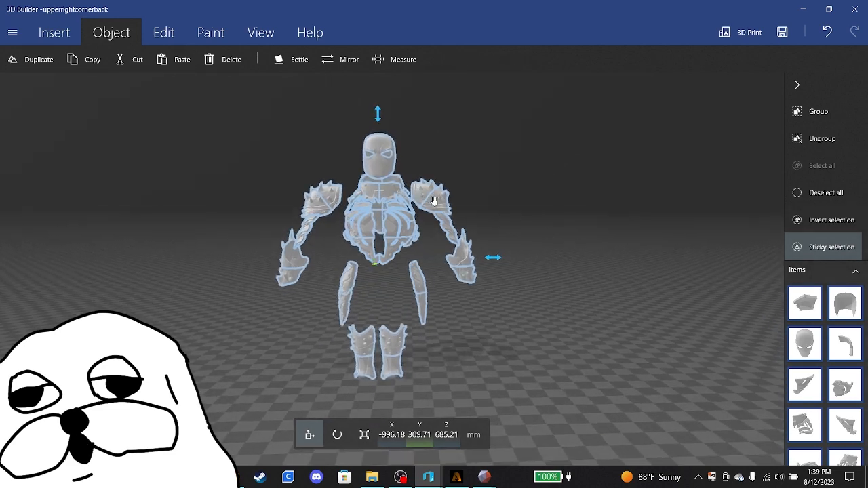
left_click_drag(531, 196, 303, 217)
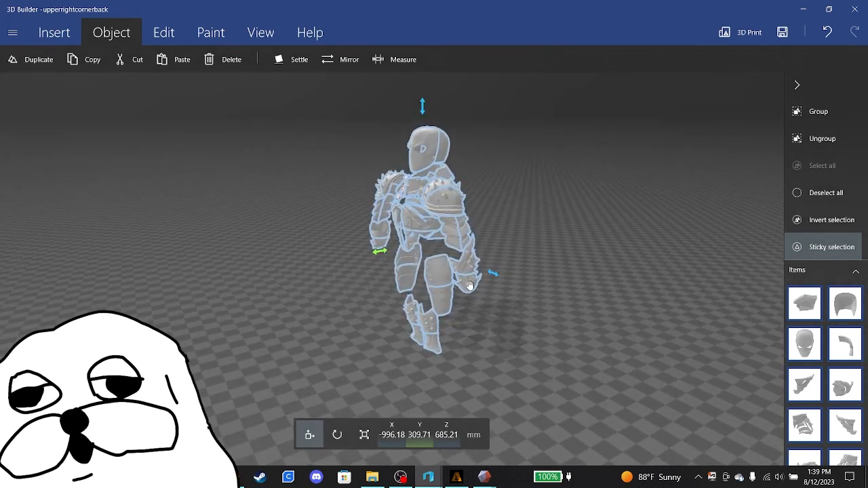
left_click_drag(517, 337, 622, 302)
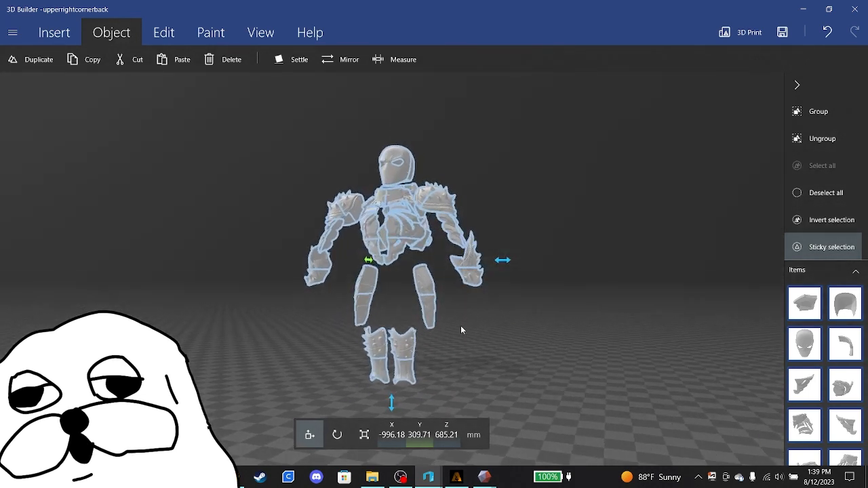
left_click_drag(452, 322, 387, 350)
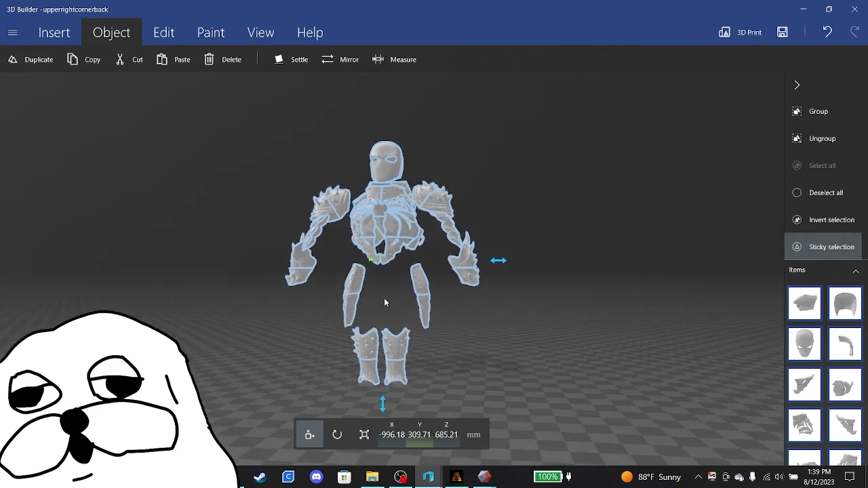
left_click_drag(384, 302, 757, 349)
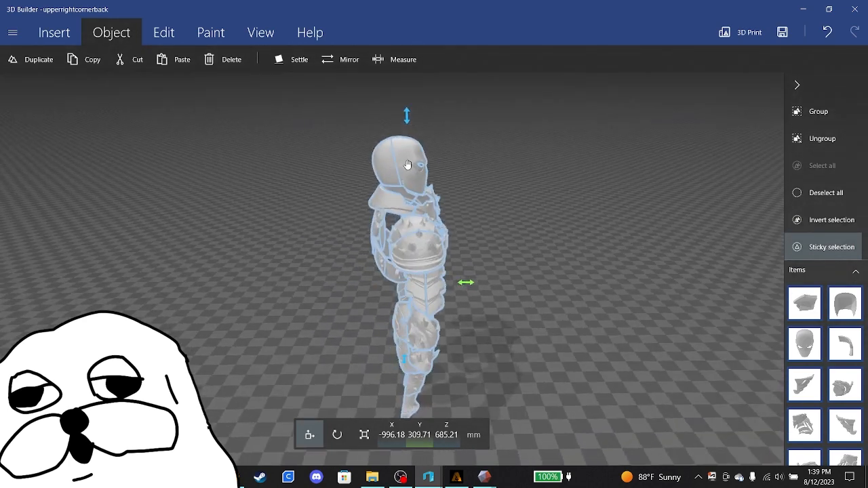
Examine the division lines across the selected armor pieces from behind, from above the helmet and from the front
left_click_drag(519, 206, 665, 164)
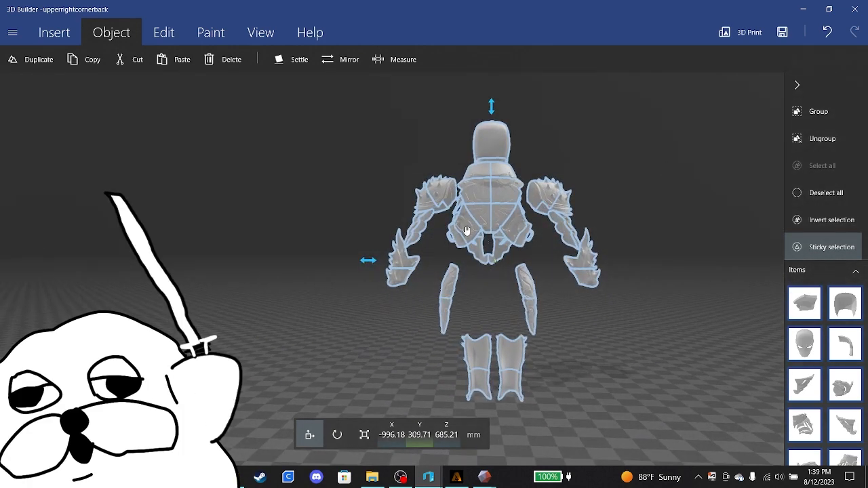
left_click_drag(622, 183, 517, 188)
left_click_drag(595, 158, 453, 261)
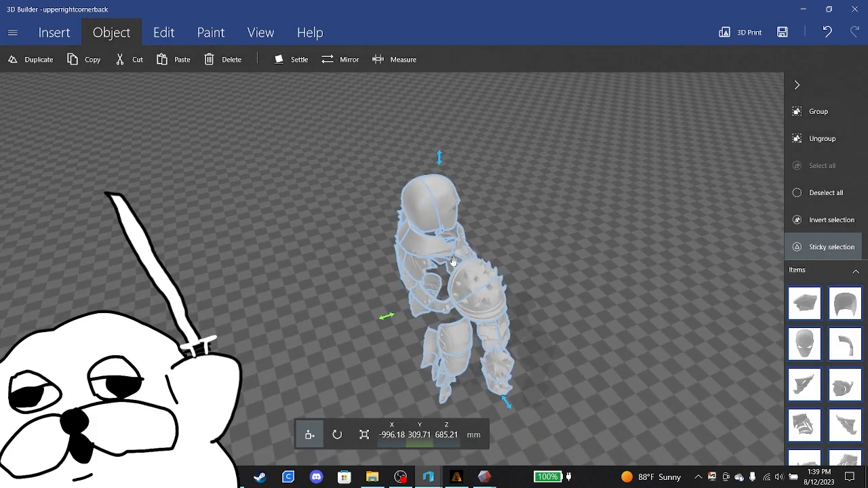
left_click_drag(544, 252, 385, 202)
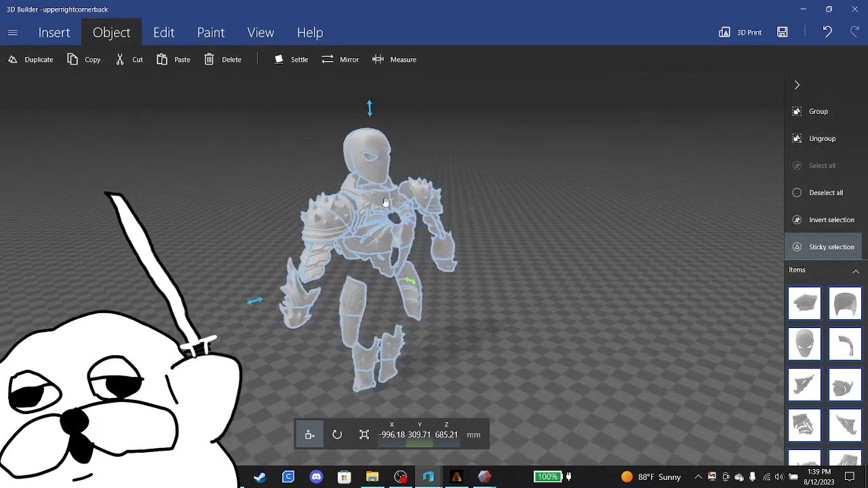
left_click_drag(573, 211, 666, 181)
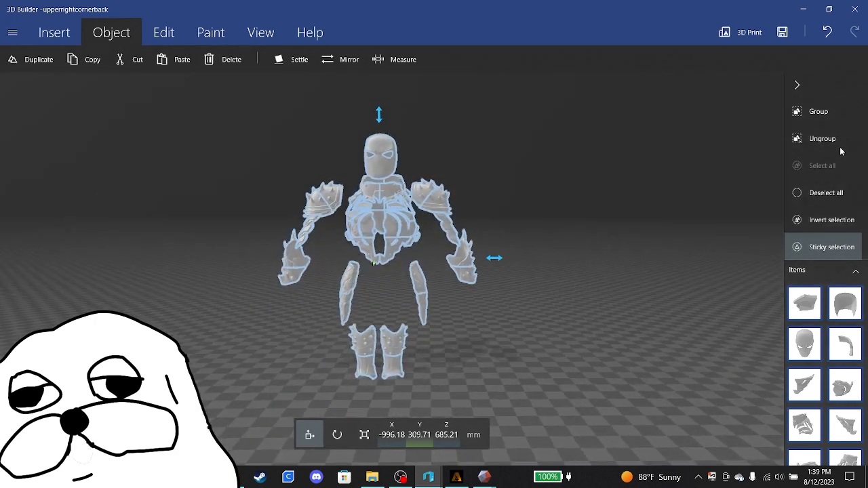
Deselect all pieces and highlight the upper, middle and lower torso pieces one after another on the figure's left side
left_click(824, 195)
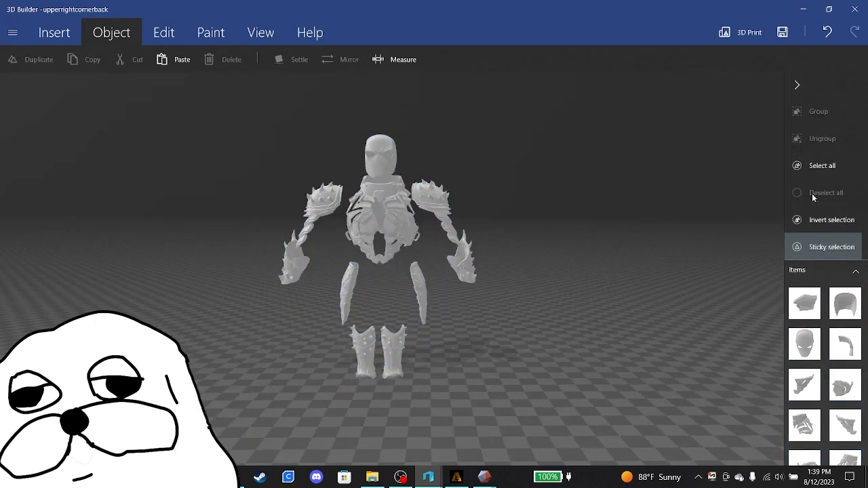
left_click(392, 195)
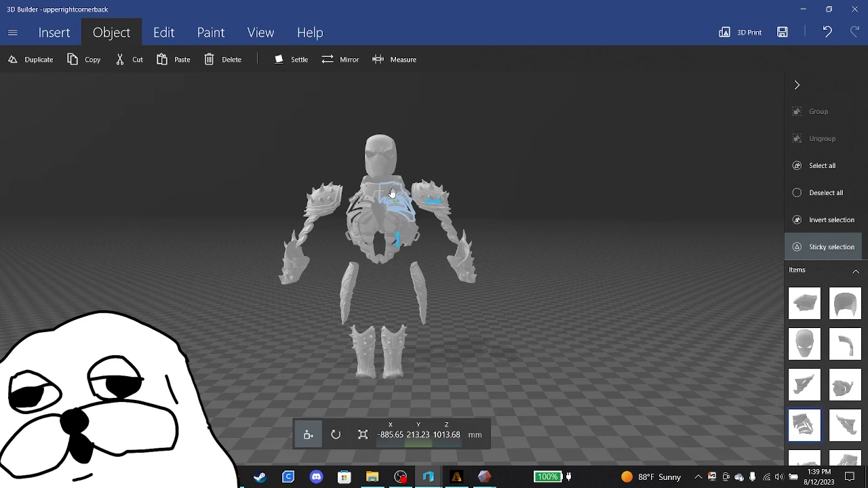
left_click(391, 194)
left_click(394, 226)
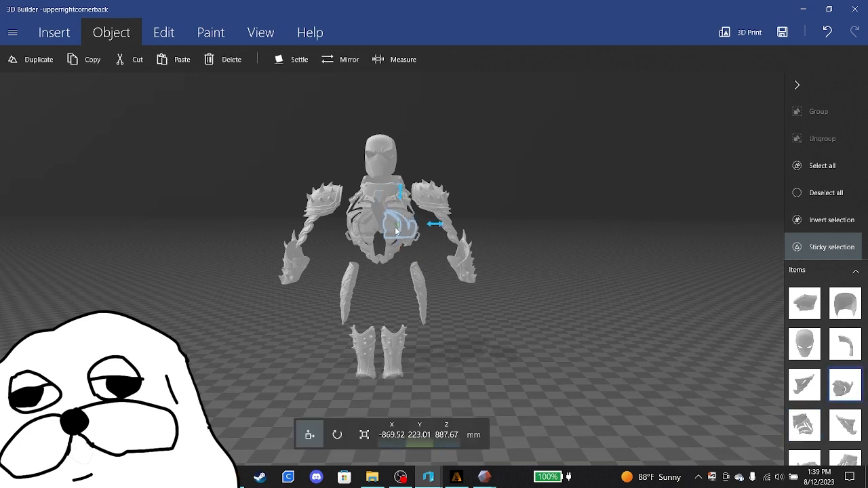
left_click(392, 238)
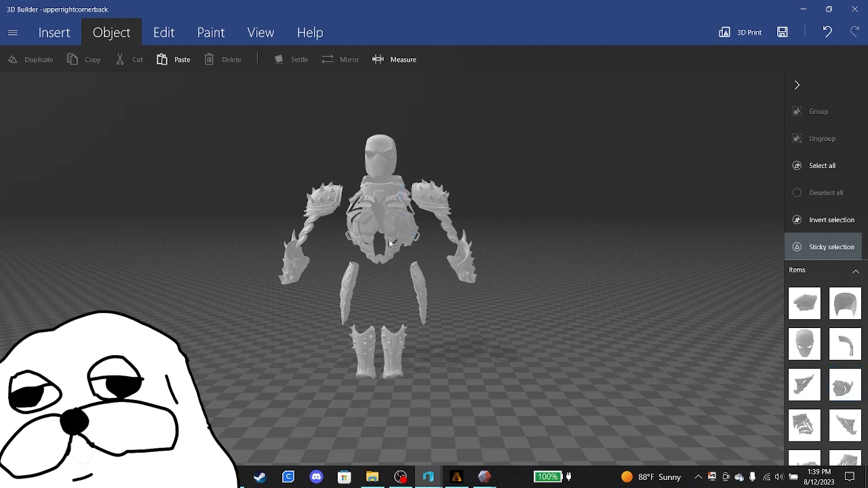
left_click(390, 253)
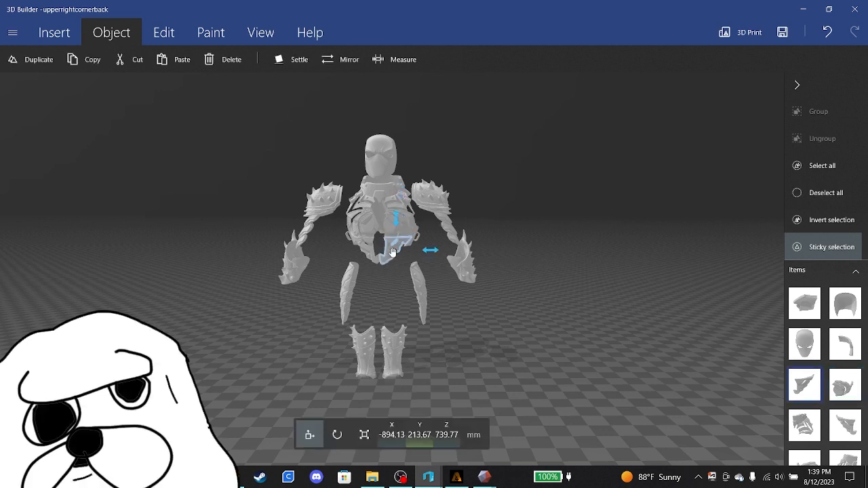
left_click(164, 32)
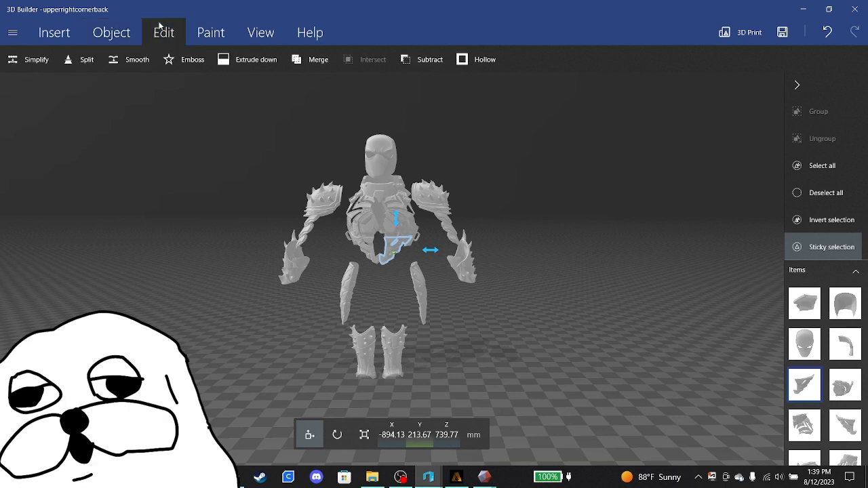
left_click(80, 61)
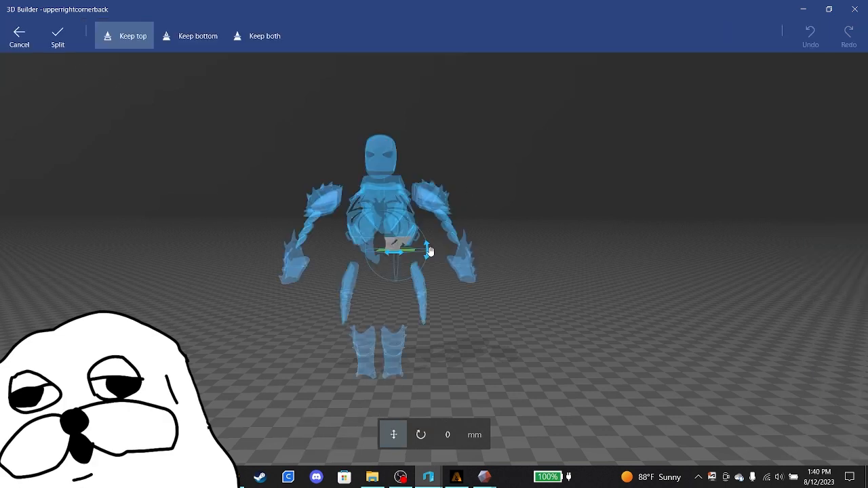
left_click_drag(430, 252, 438, 314)
left_click(19, 35)
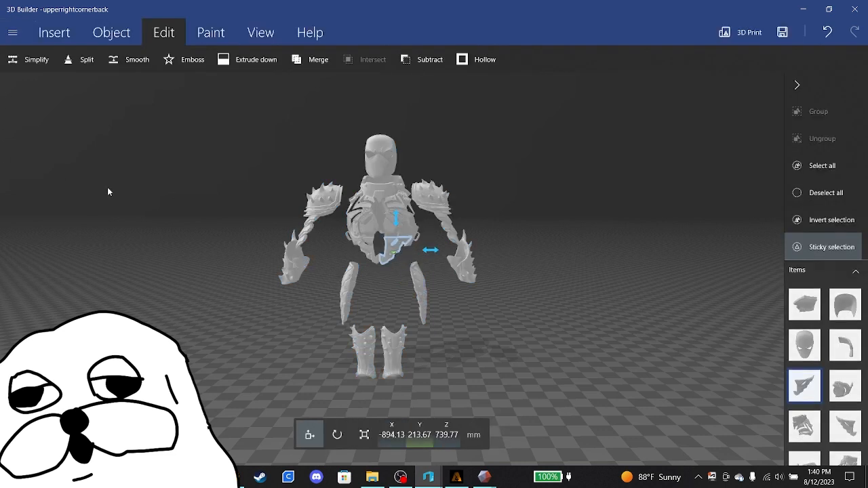
Switch to the CE3MAX_lefttopbicep project in Ultimaker Cura and rotate one of the two bicep armor pieces on the build plate
key("super")
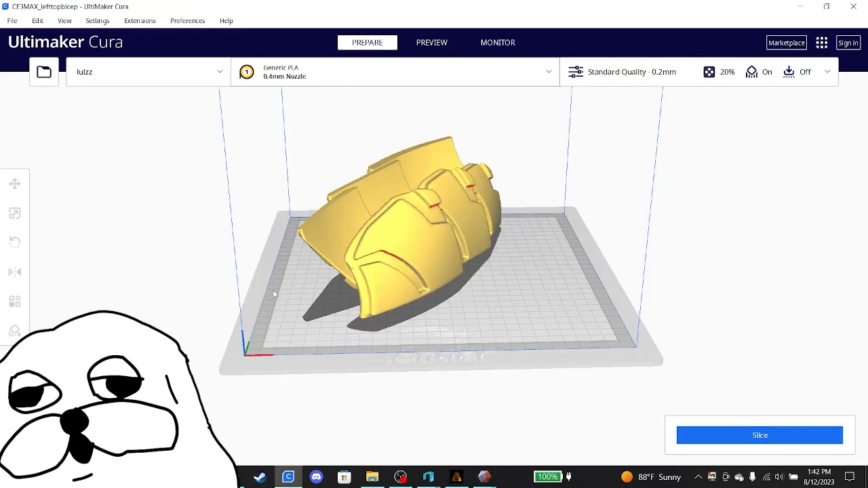
right_click_drag(242, 290, 335, 302)
left_click(365, 212)
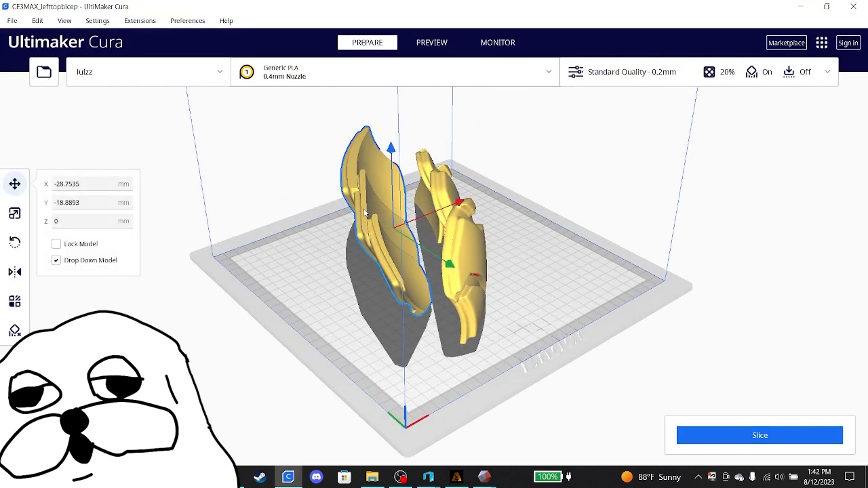
left_click(15, 242)
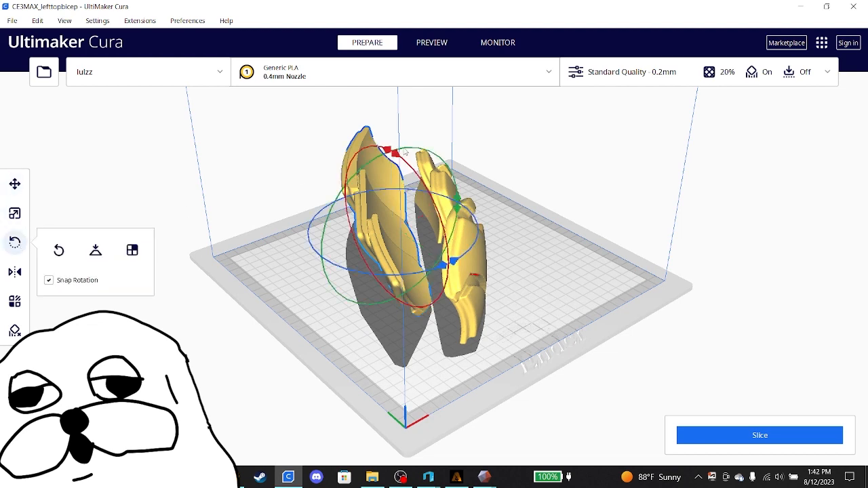
left_click_drag(459, 201, 393, 238)
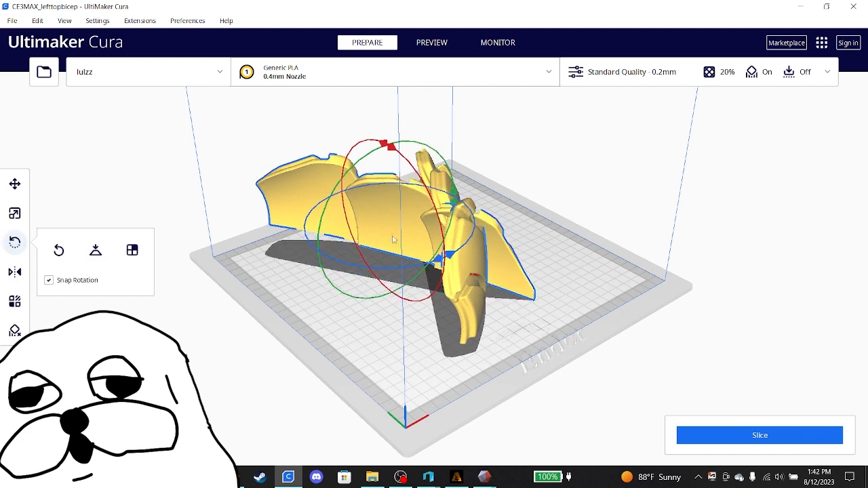
left_click_drag(446, 256, 337, 269)
right_click(337, 270)
left_click(280, 222)
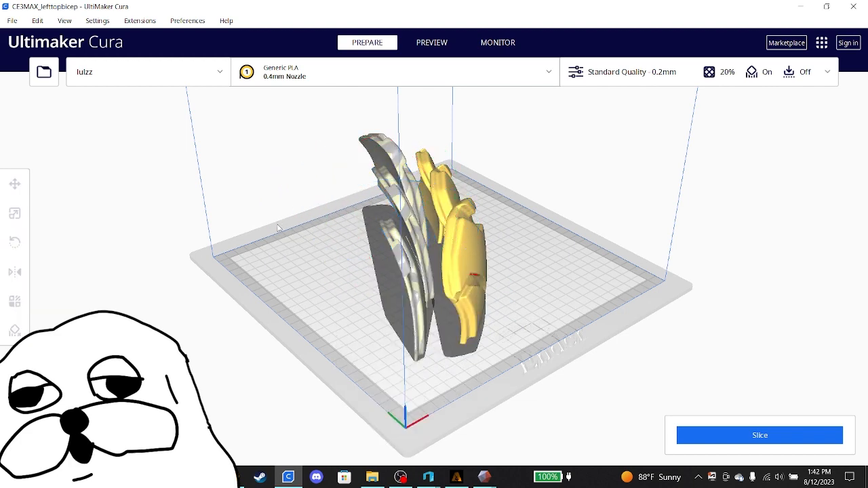
Lay the rotated bicep armor piece flat on the build plate
right_click_drag(279, 222, 514, 194)
left_click(514, 194)
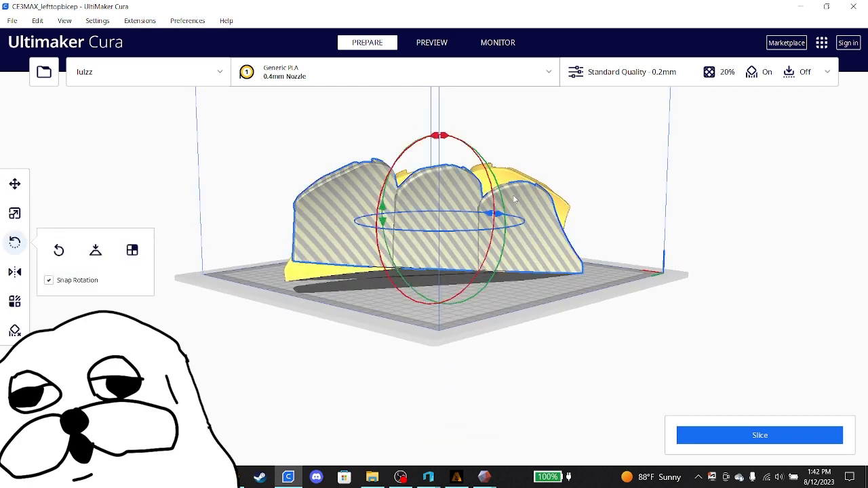
left_click(14, 213)
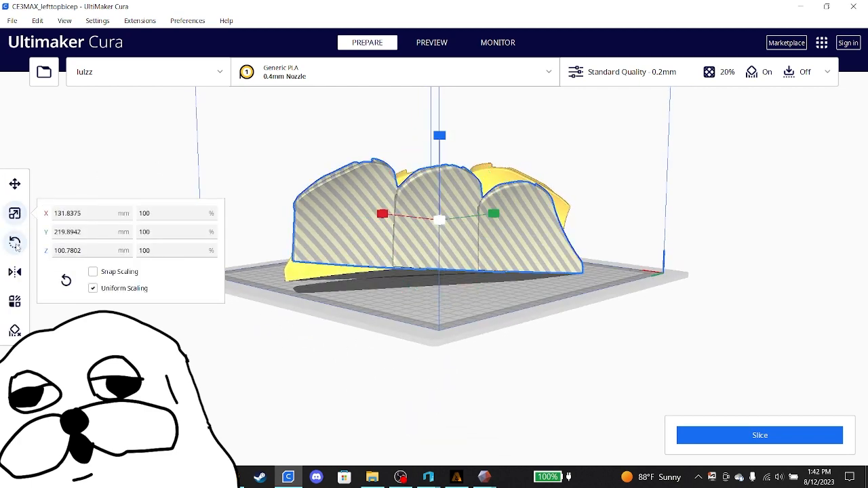
left_click(16, 242)
left_click(95, 251)
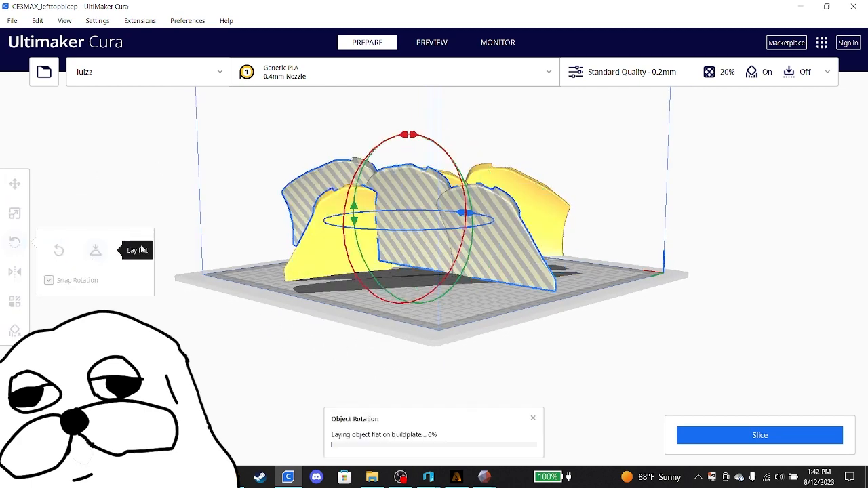
left_click(228, 255)
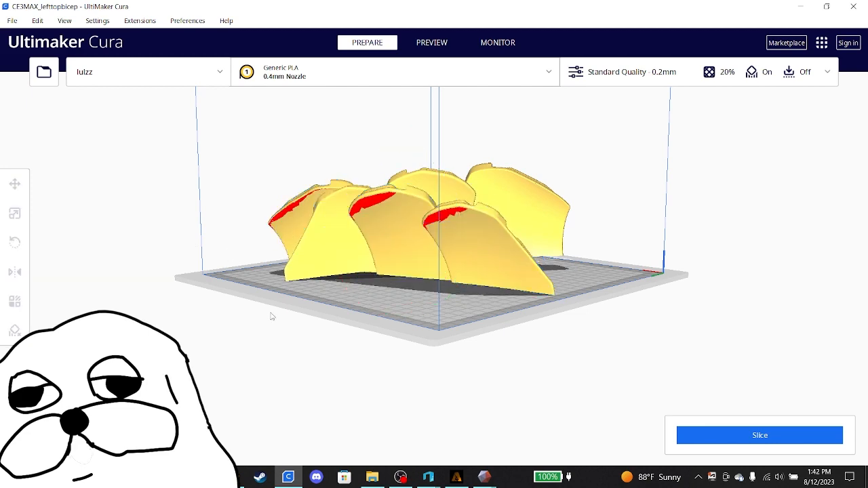
Adjust the bicep armor pieces so they stand roughly parallel beside each other on the build plate
right_click_drag(413, 274, 479, 355)
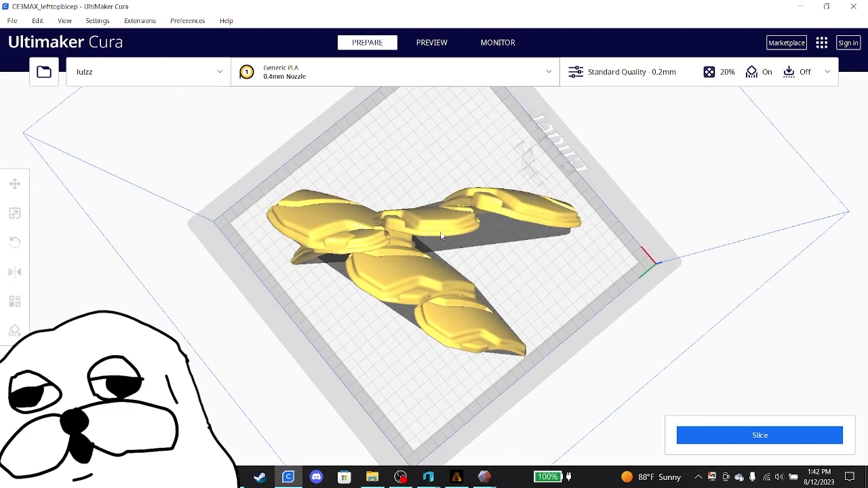
left_click(423, 311)
left_click_drag(449, 200, 399, 194)
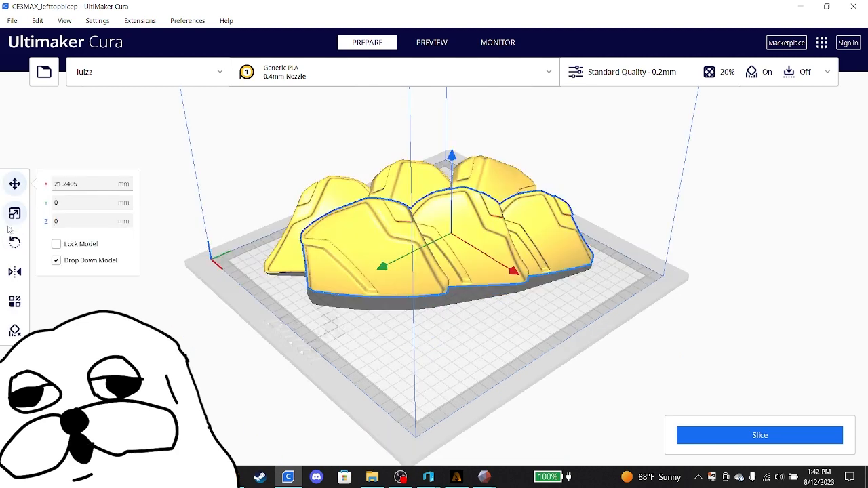
left_click(12, 241)
left_click_drag(444, 165, 460, 170)
left_click_drag(452, 151, 578, 177)
left_click(578, 177)
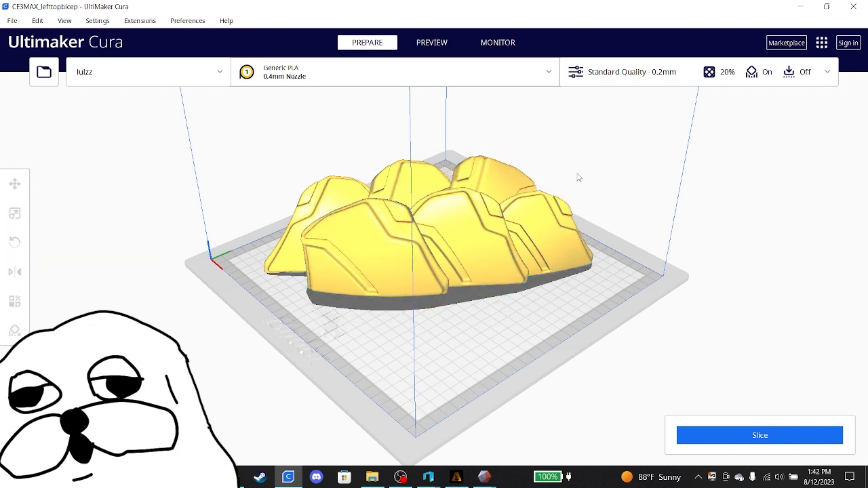
Change the active printer to Creality Ender-3 Max and examine the bicep pieces' overhangs from low angles and from above
right_click_drag(577, 177, 275, 135)
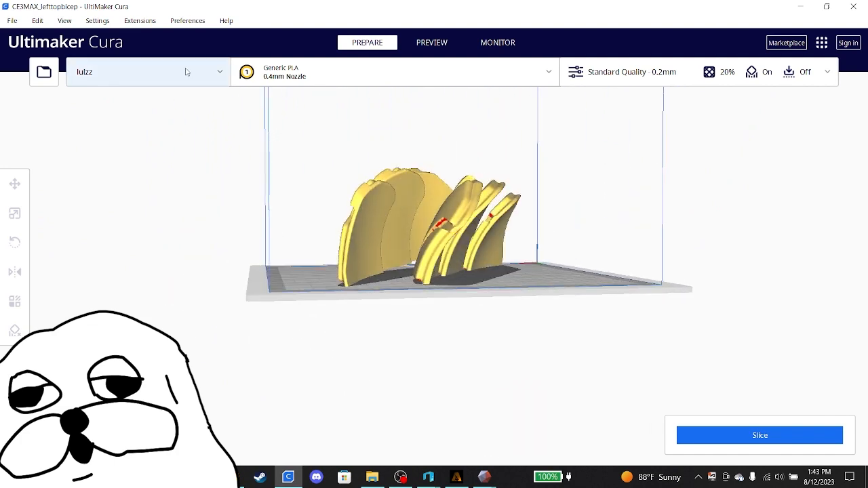
left_click(186, 71)
left_click(190, 116)
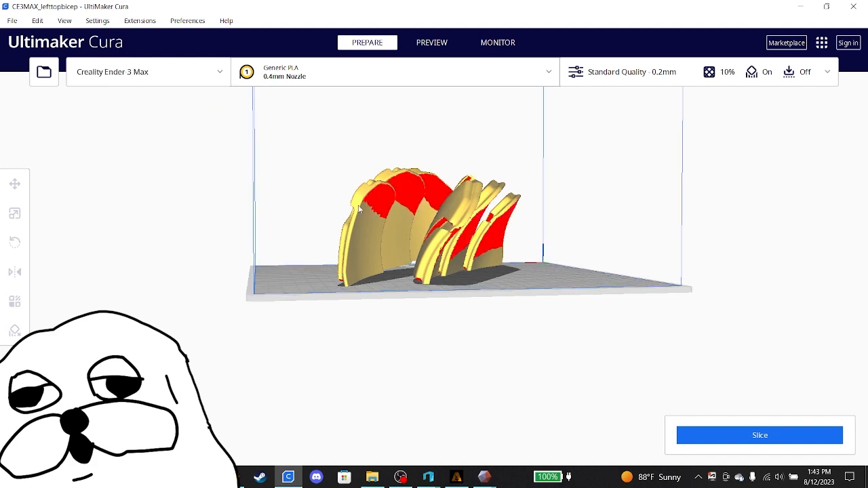
right_click_drag(312, 197, 176, 209)
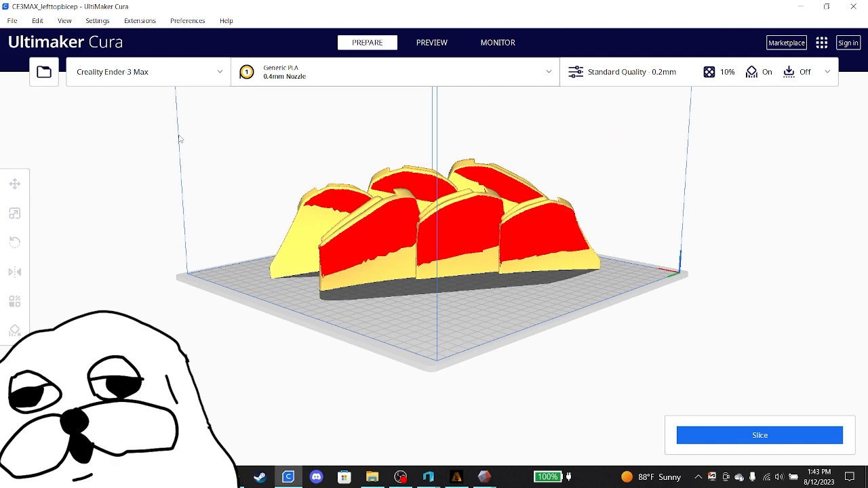
mouse_move(208, 188)
right_mouse_down()
mouse_move(251, 196)
mouse_move(324, 188)
mouse_move(402, 285)
mouse_move(351, 262)
mouse_move(291, 252)
mouse_move(219, 201)
mouse_move(293, 189)
mouse_move(305, 275)
mouse_move(211, 204)
mouse_move(213, 198)
right_mouse_up()
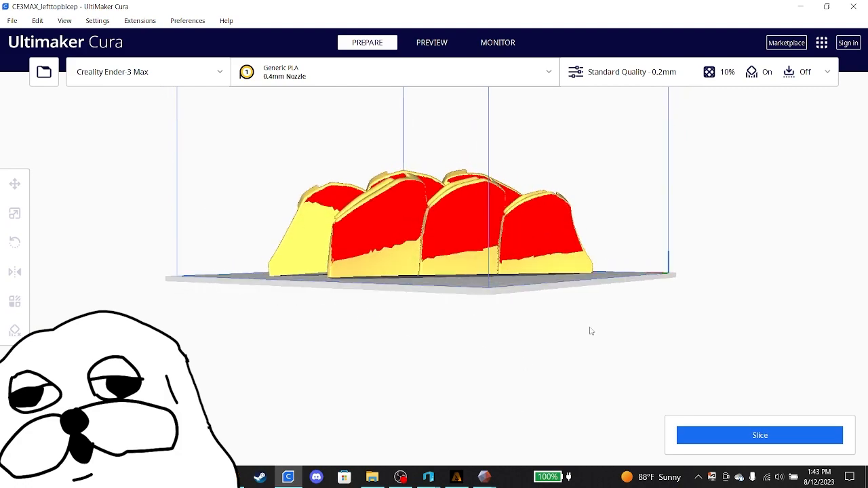
right_click_drag(664, 238, 399, 254)
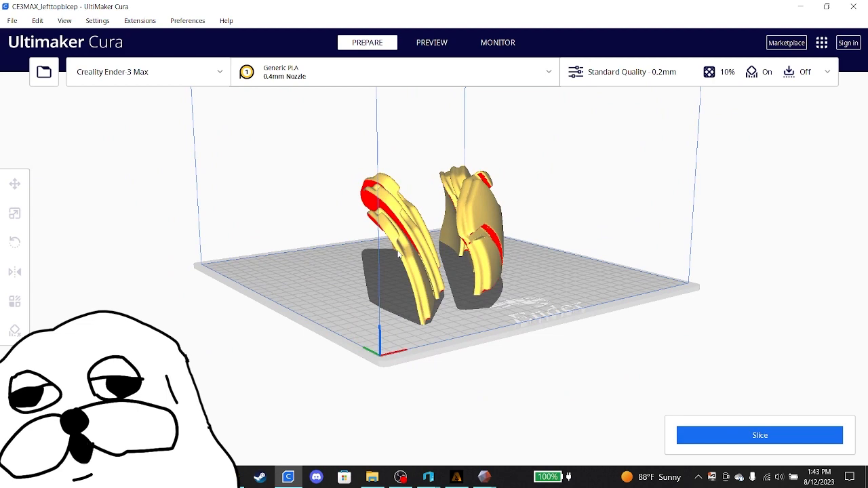
right_click_drag(539, 204, 666, 259)
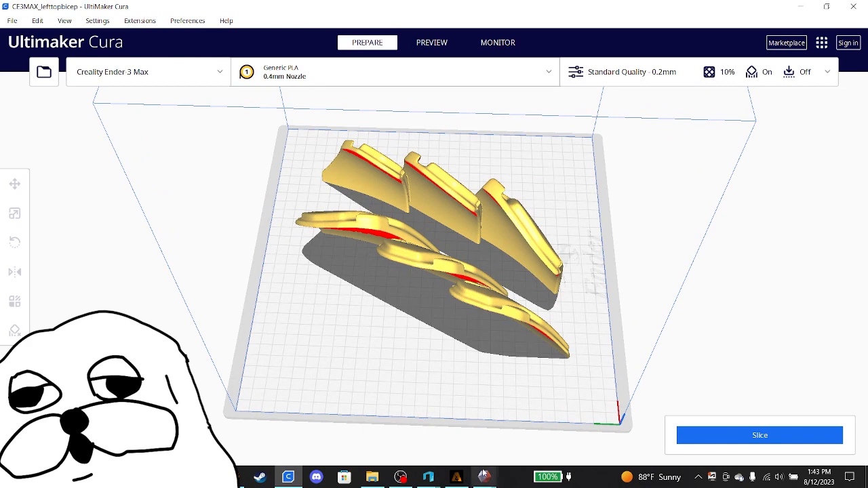
Switch back to the upperrightcornerback project in 3D Builder, clear the selection and view the armor from the side and front
mouse_move(426, 479)
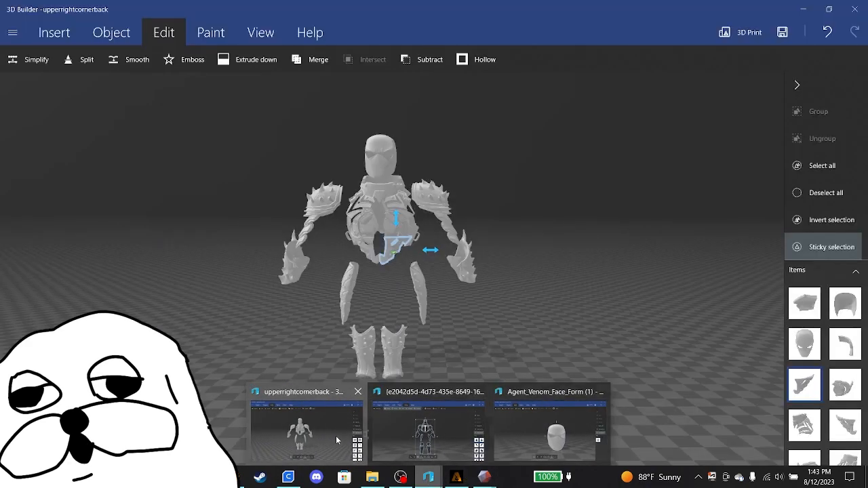
left_click(336, 435)
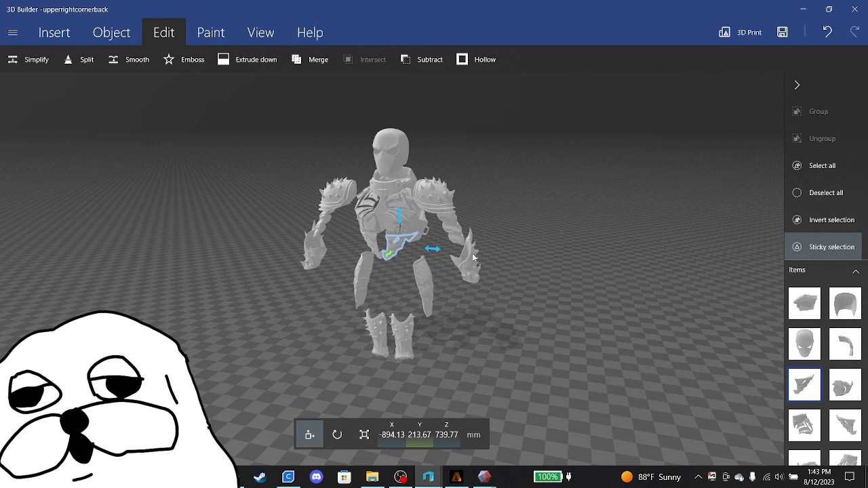
left_click(397, 248)
left_click_drag(519, 217, 422, 233)
left_click(463, 229)
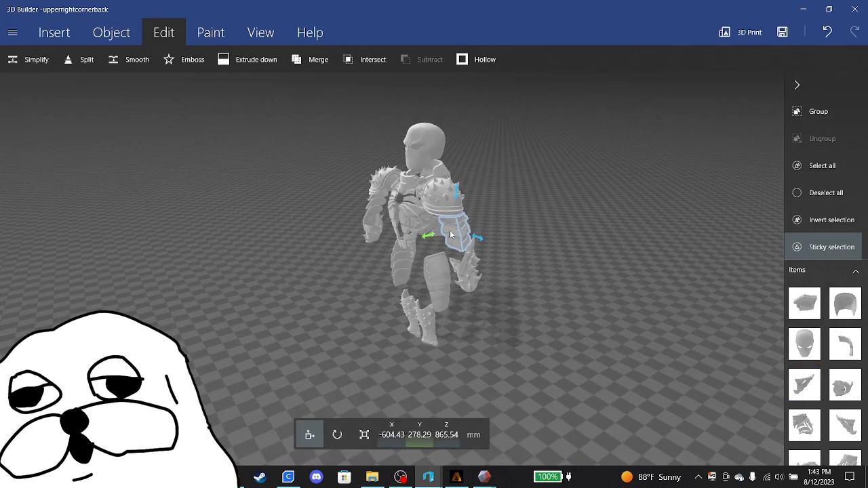
left_click(499, 340)
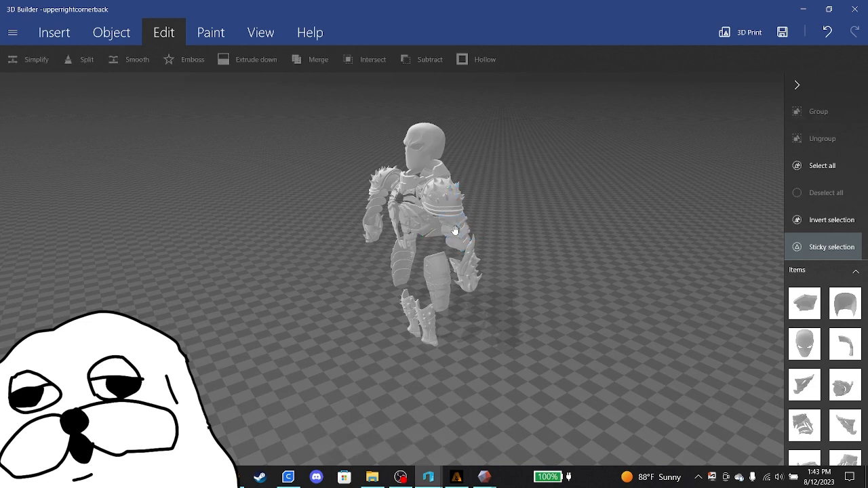
left_click_drag(509, 349, 721, 301)
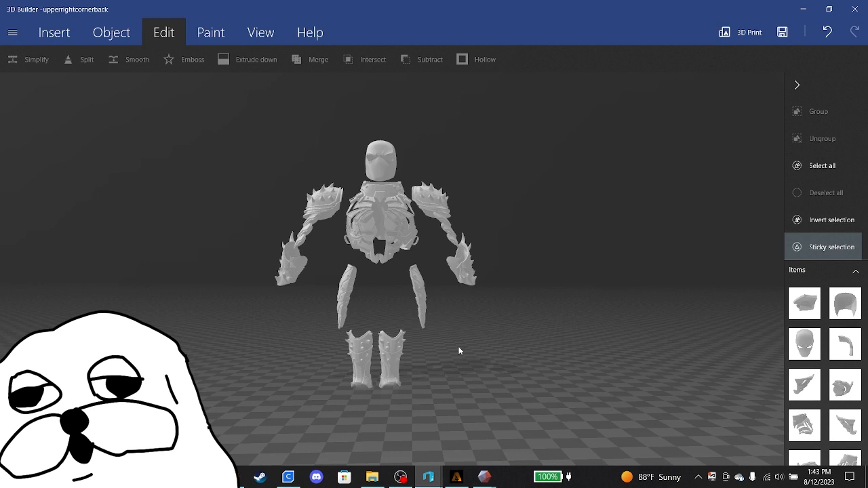
Highlight the lower and upper shin pieces and the lower thigh piece in turn to check how one leg's armor is divided
left_click(392, 376)
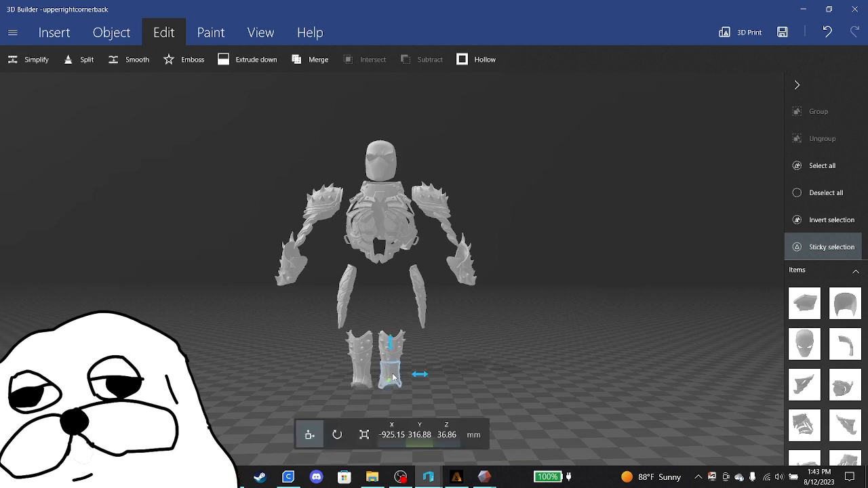
left_click(392, 376)
left_click(394, 348)
left_click(393, 346)
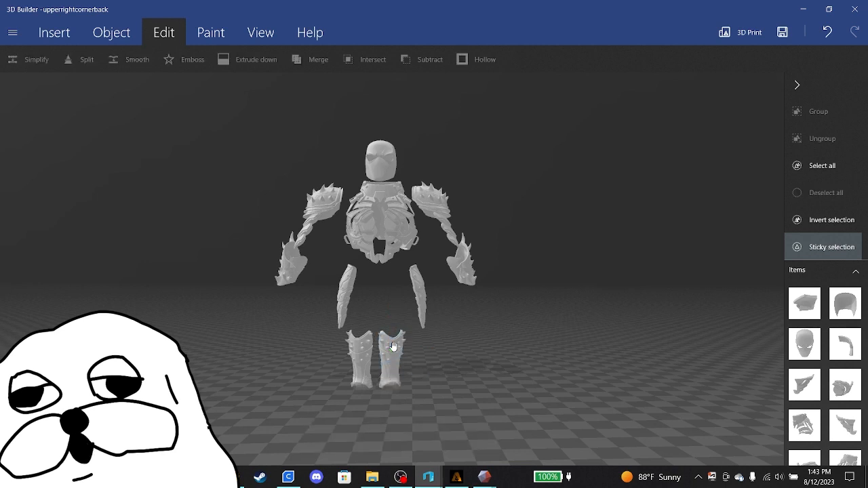
left_click(422, 312)
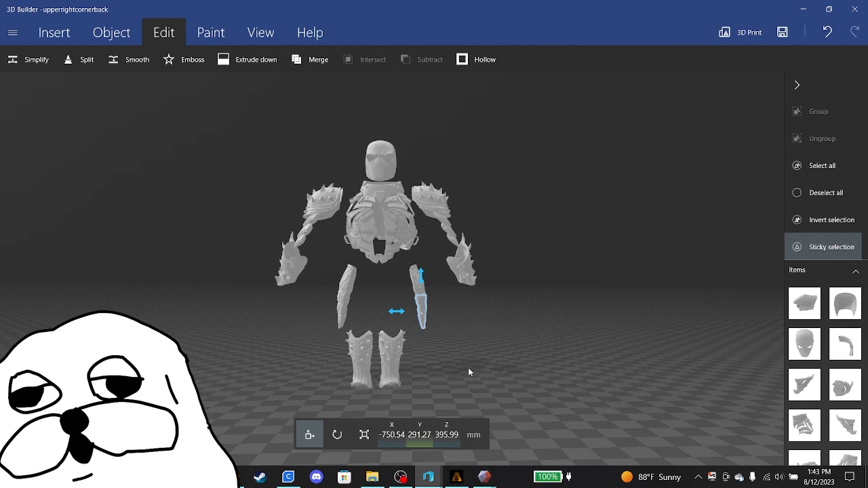
Clear the thigh piece from the selection and select the upper and lower pieces of the same leg's shin armor together
left_click_drag(453, 367, 412, 368)
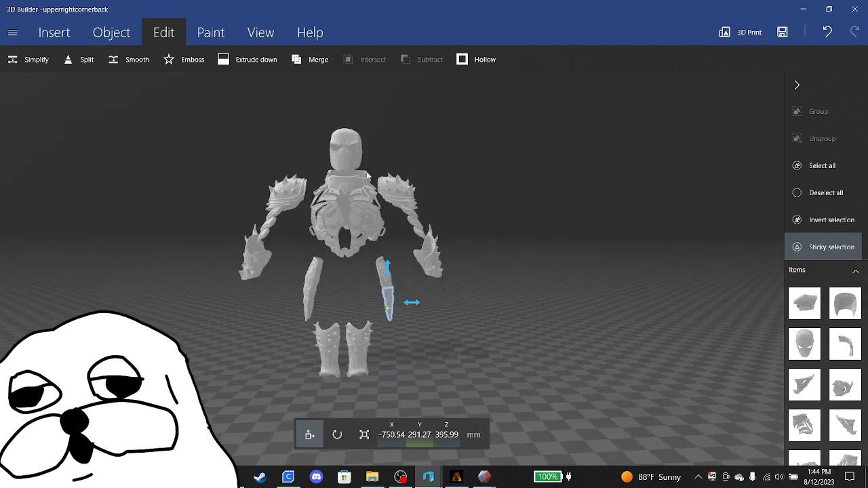
left_click(362, 342)
left_click(364, 370)
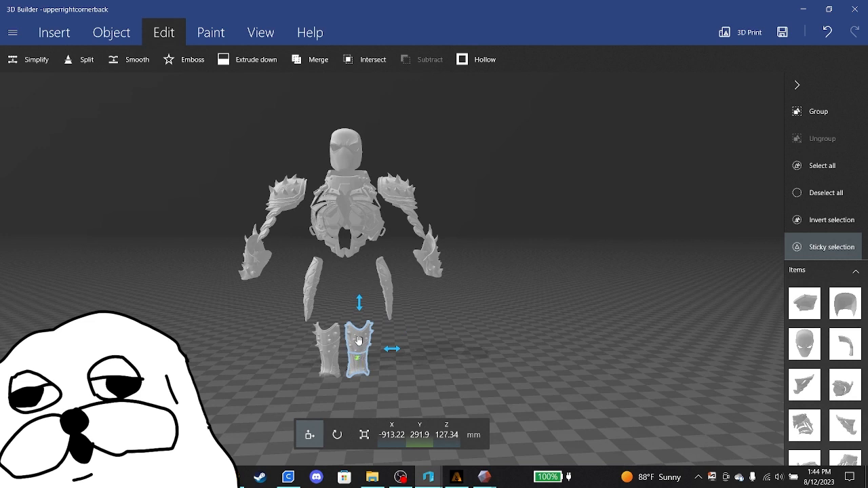
mouse_move(401, 477)
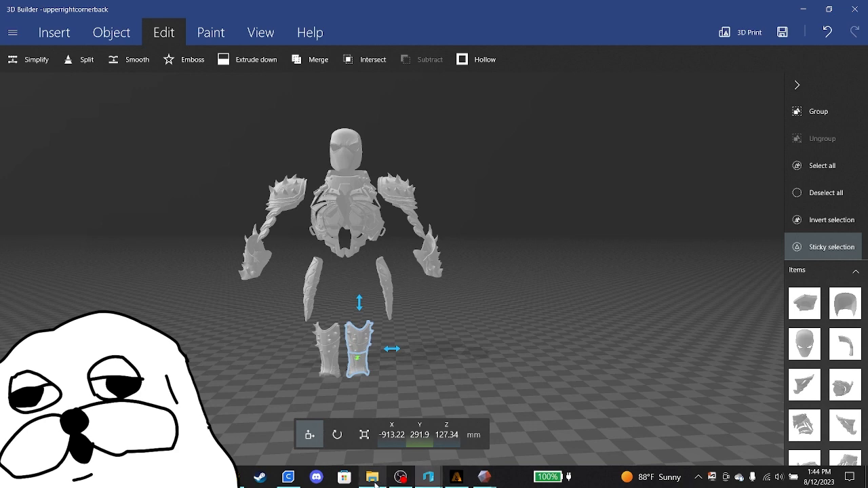
Switch to the CE3MAX_lefttopbicep project in Ultimaker Cura and examine the bicep pieces from a low outer angle and from above
left_click(284, 478)
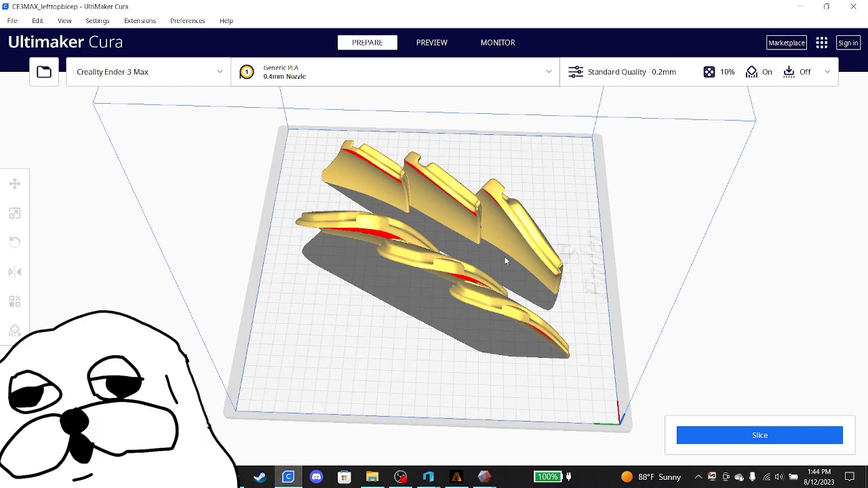
right_click_drag(599, 292, 257, 246)
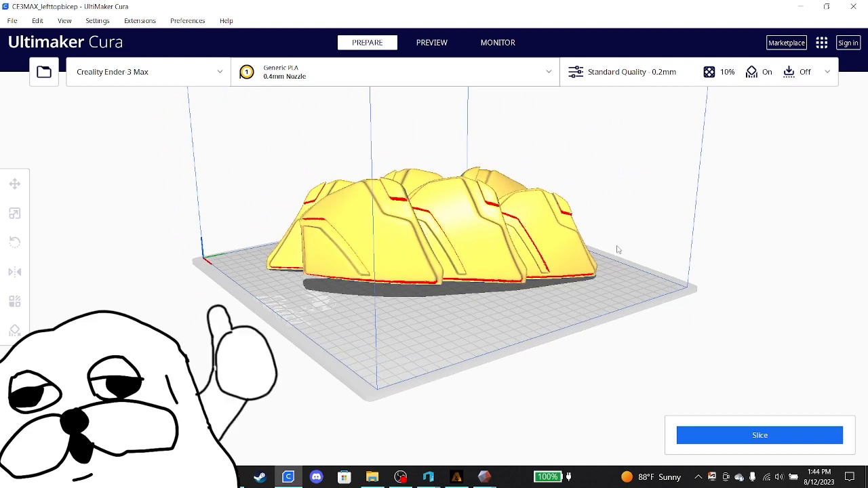
right_click_drag(628, 269, 372, 292)
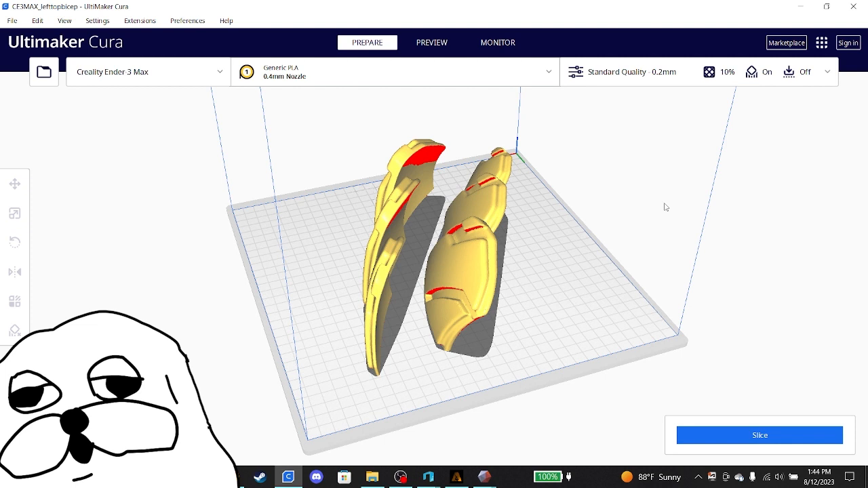
Review the print settings for walls and infill, close them, and examine the overhangs on the inner faces of the bicep pieces
left_click(758, 74)
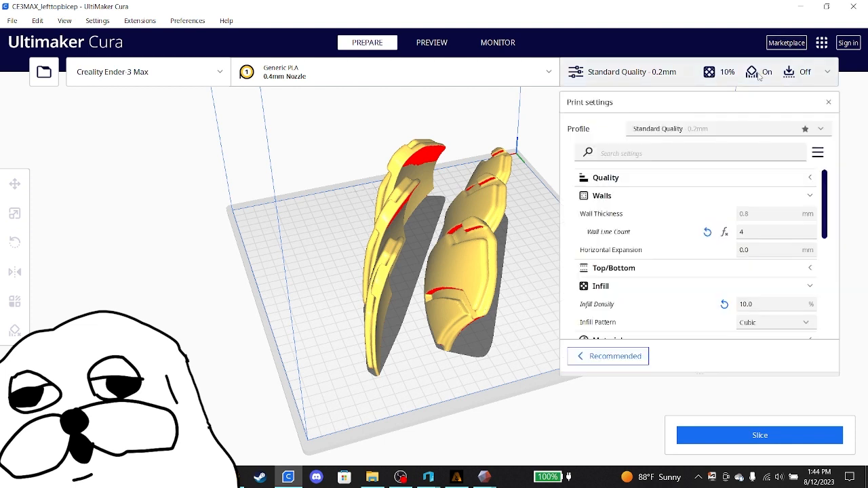
left_click(759, 78)
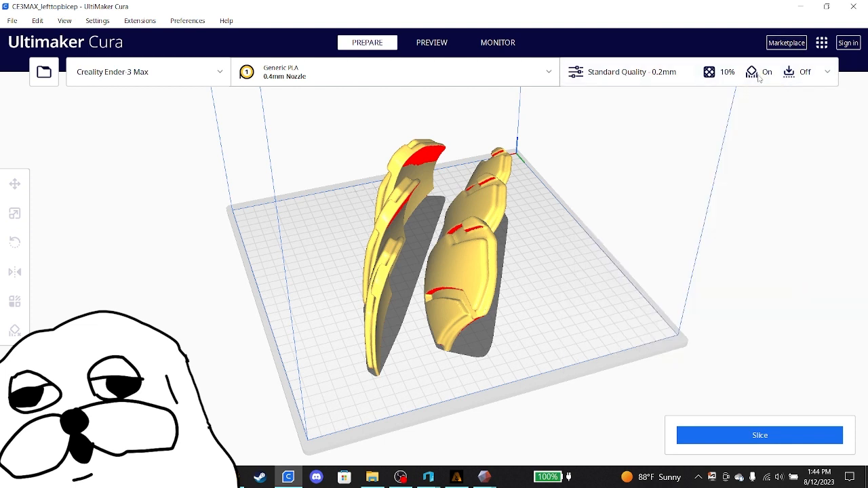
right_click_drag(671, 248, 560, 299)
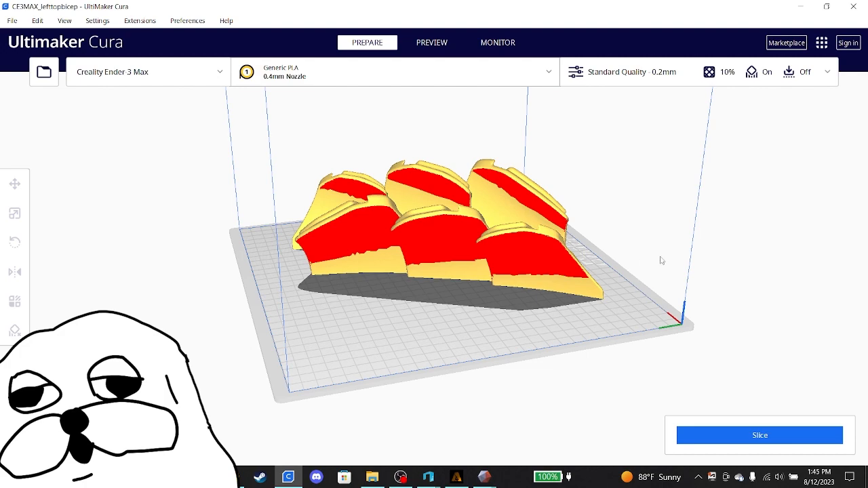
right_click_drag(680, 257, 289, 256)
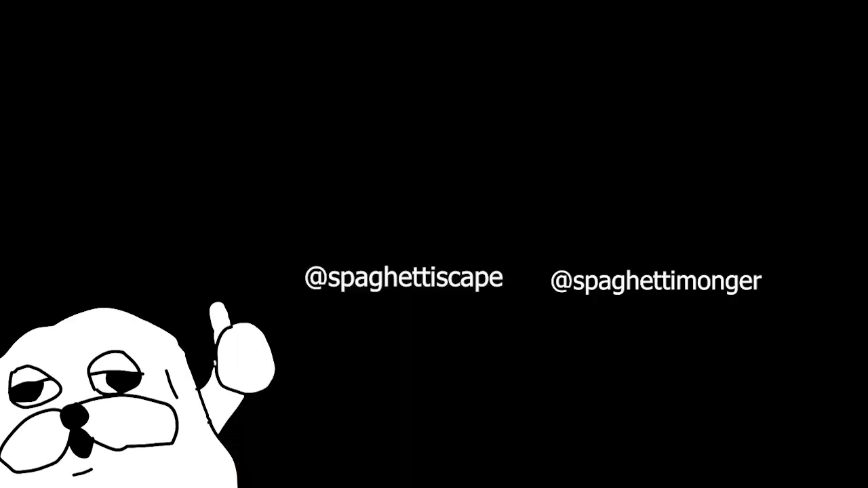